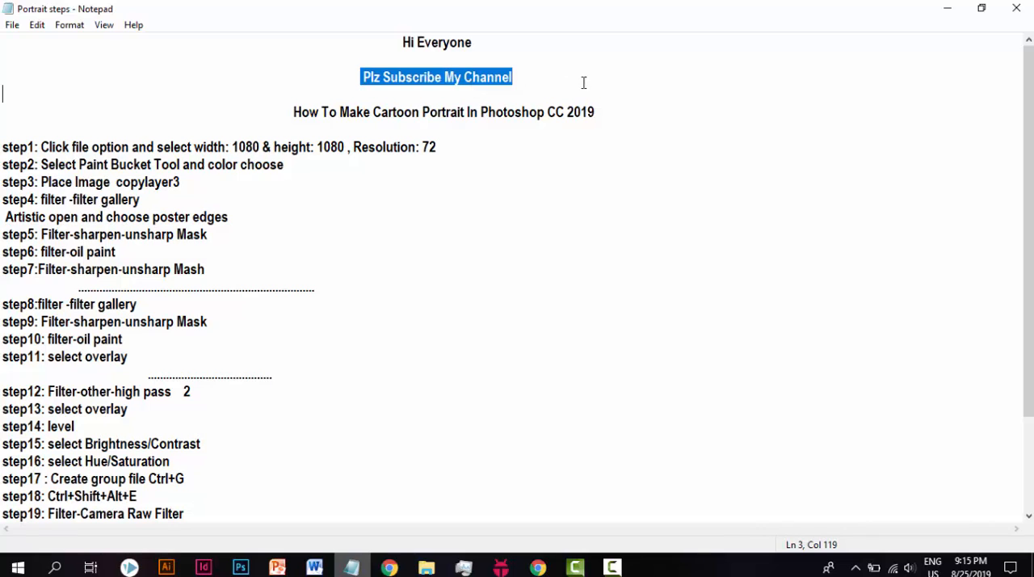
# Step: View the YouTube channel's videos page in Chrome, and return to the cartoon portrait title in the Portrait steps notes
pyautogui.click(584, 81)
pyautogui.click(537, 567)
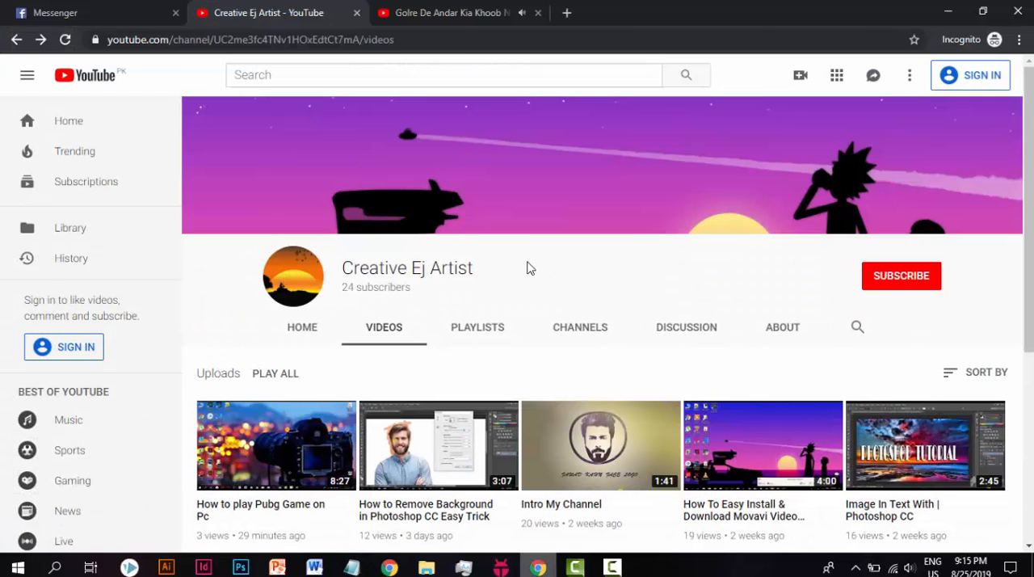
pyautogui.click(948, 12)
pyautogui.moveTo(298, 102); pyautogui.dragTo(653, 104)
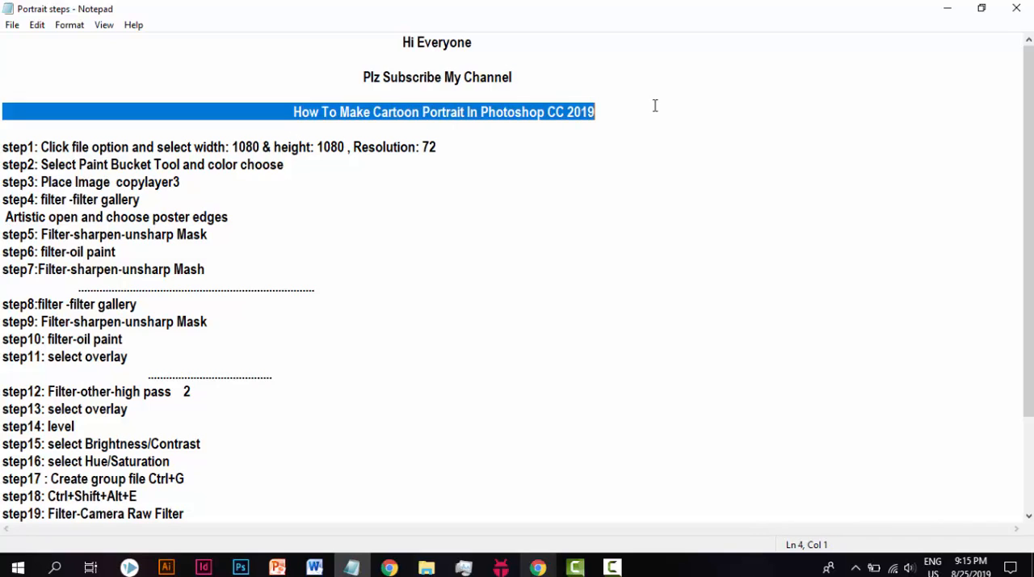
pyautogui.click(654, 105)
# Step: Check step 1 in the notes, switch to Photoshop and create a white RGB document of 1080 x 1080 pixels at 72 pixels/inch
pyautogui.moveTo(41, 146); pyautogui.dragTo(444, 146)
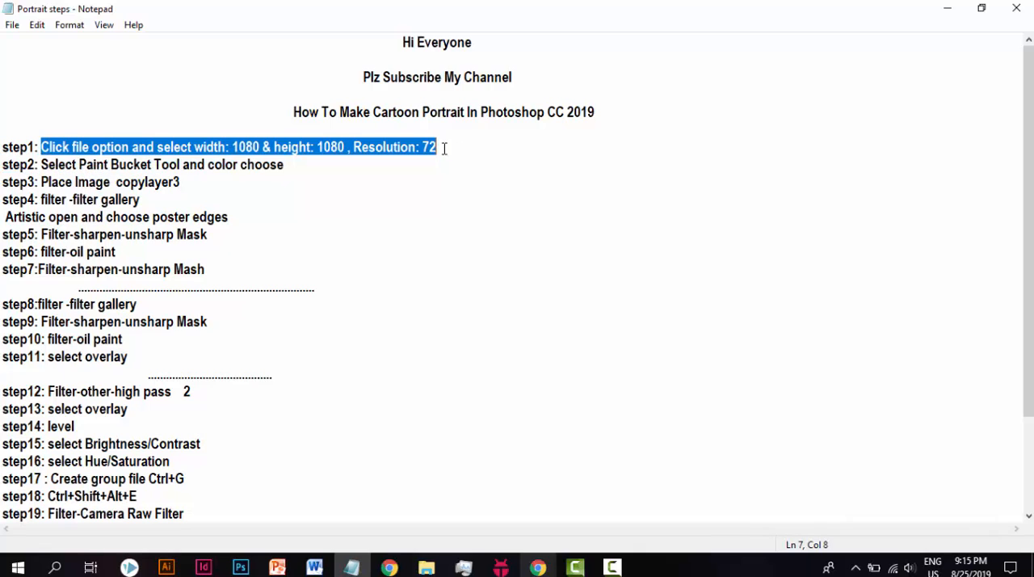
pyautogui.click(444, 147)
pyautogui.click(241, 568)
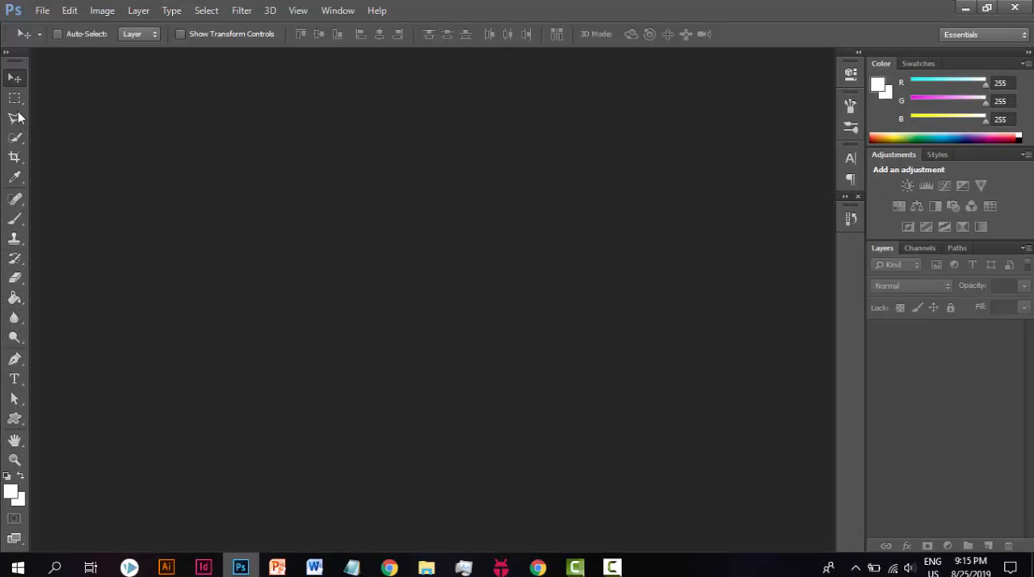
pyautogui.click(41, 10)
pyautogui.click(52, 29)
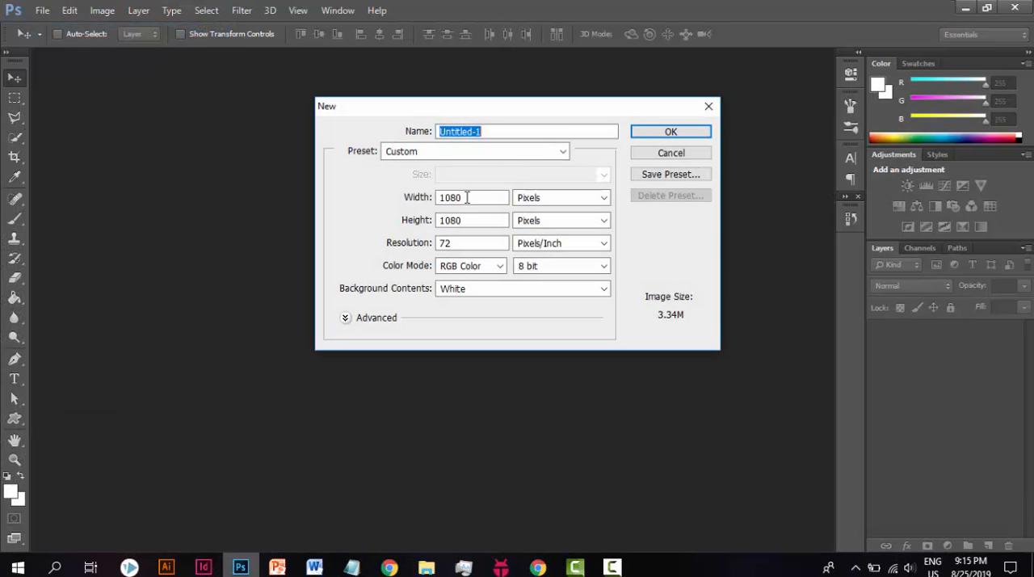
pyautogui.doubleClick(473, 198)
pyautogui.click(471, 225)
pyautogui.doubleClick(453, 220)
pyautogui.doubleClick(445, 242)
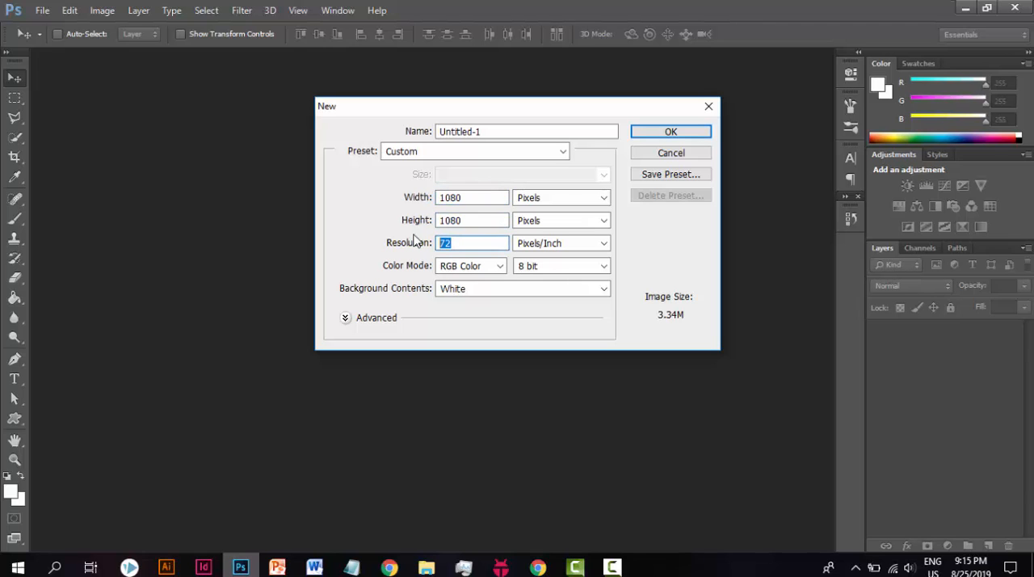
pyautogui.click(682, 133)
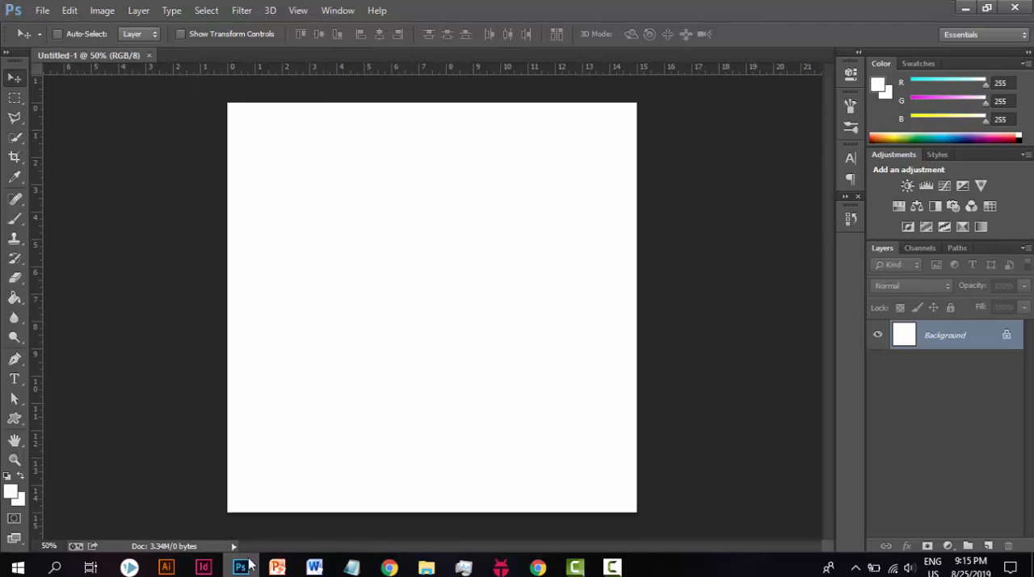
# Step: Check step 2 in the Portrait steps notes, and activate the Paint Bucket Tool in Photoshop
pyautogui.click(351, 567)
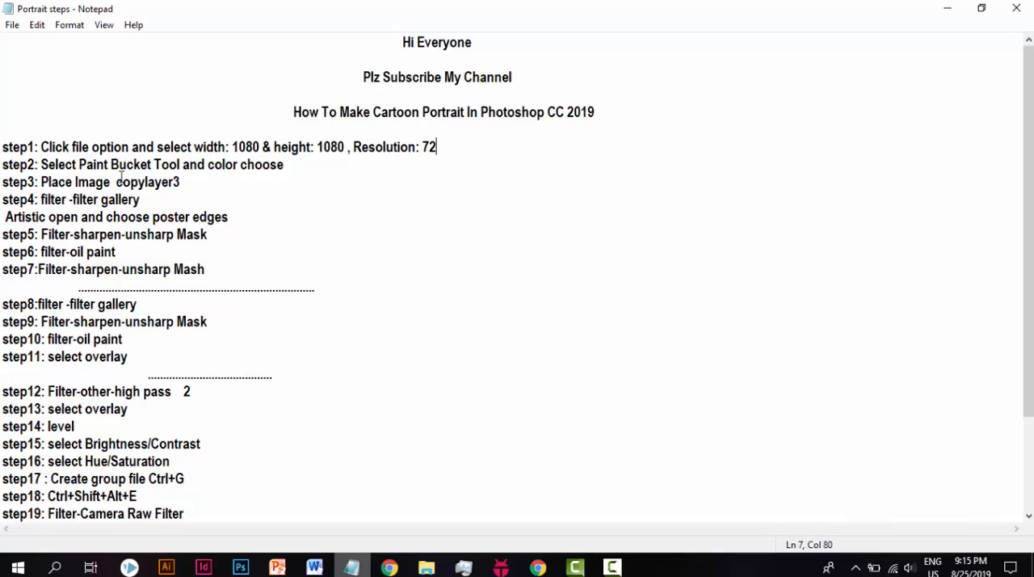
pyautogui.moveTo(42, 164); pyautogui.dragTo(181, 164)
pyautogui.moveTo(247, 164)
pyautogui.mouseDown()
pyautogui.moveTo(206, 164)
pyautogui.moveTo(292, 165)
pyautogui.mouseUp()
pyautogui.click(291, 165)
pyautogui.click(947, 9)
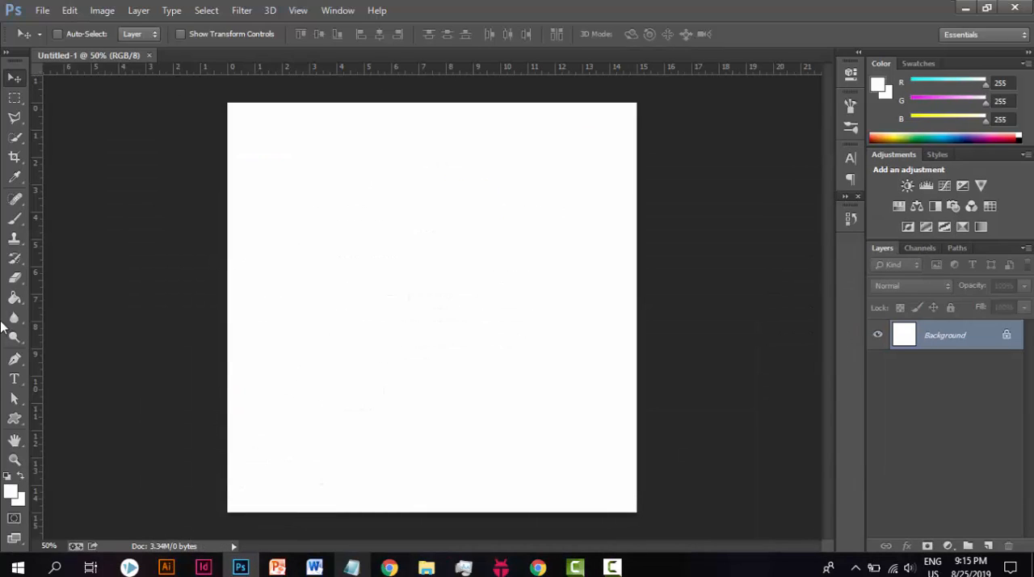
pyautogui.click(18, 298)
pyautogui.rightClick(20, 300)
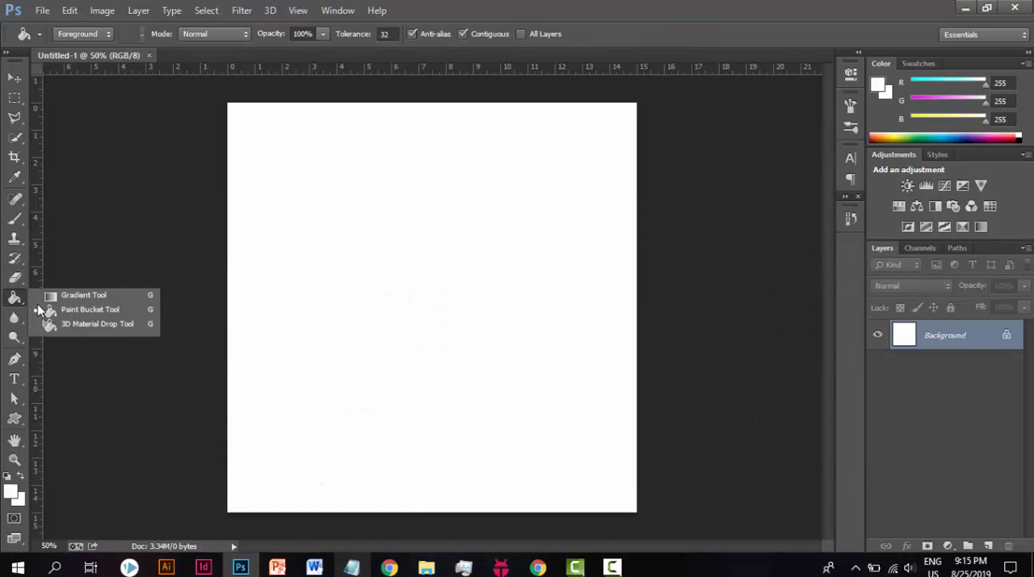
pyautogui.click(38, 308)
# Step: Choose an orange foreground colour (R 229, G 140, B 19) and fill the Background layer with it
pyautogui.click(16, 493)
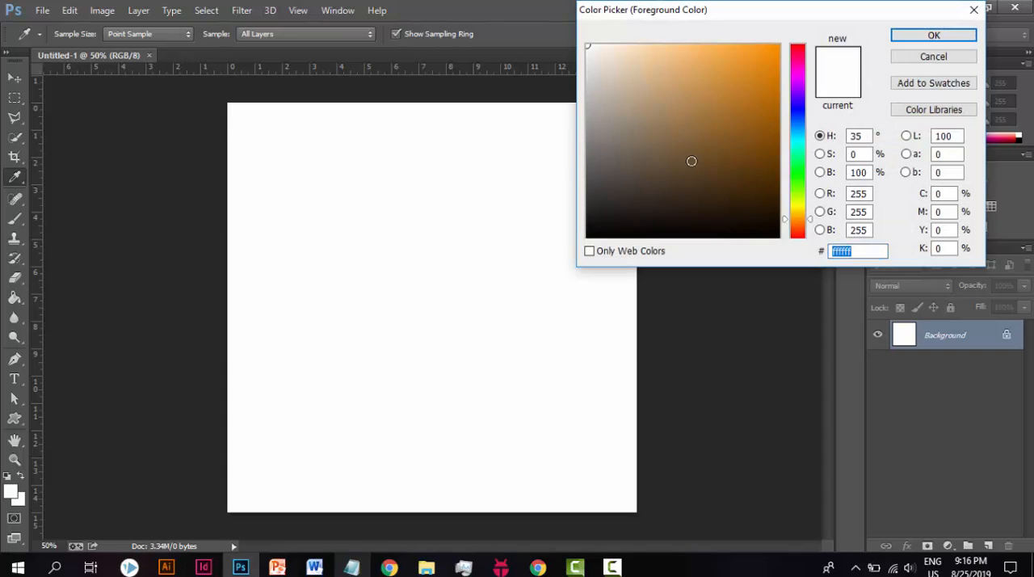
pyautogui.click(688, 161)
pyautogui.click(760, 215)
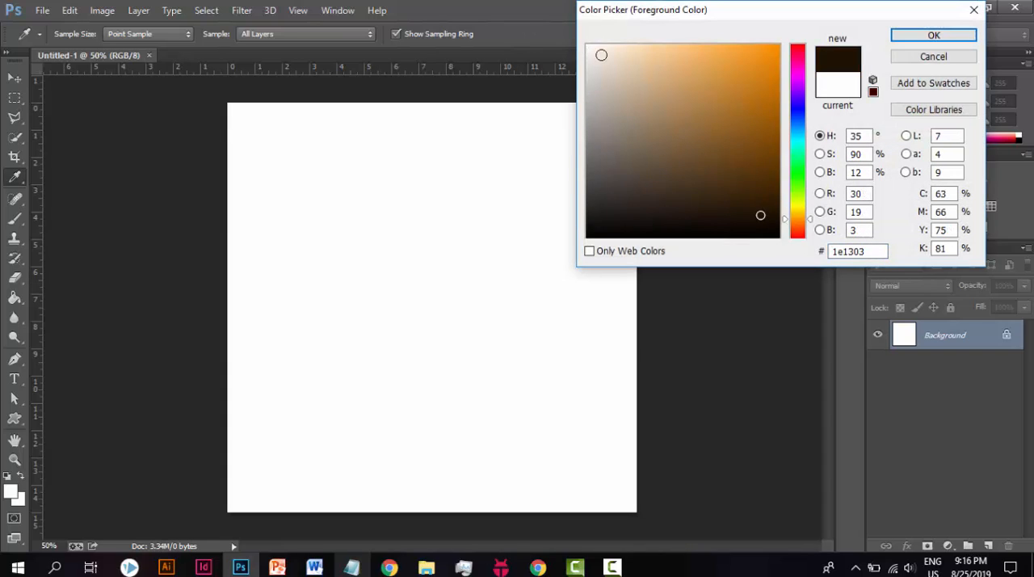
pyautogui.click(763, 64)
pyautogui.click(934, 36)
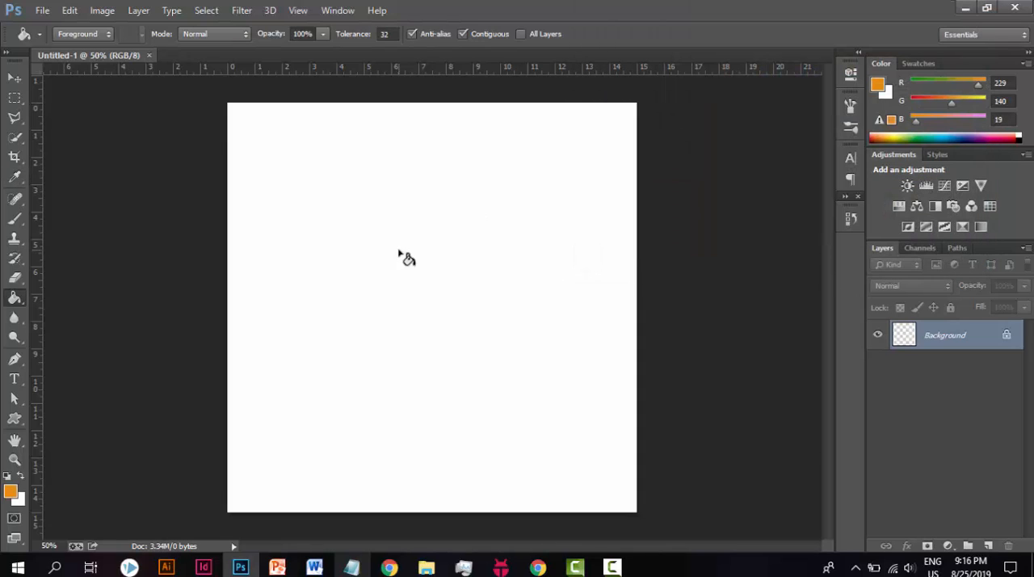
pyautogui.click(408, 258)
# Step: Set the foreground colour to ffffff and fill the Background layer with white
pyautogui.click(10, 492)
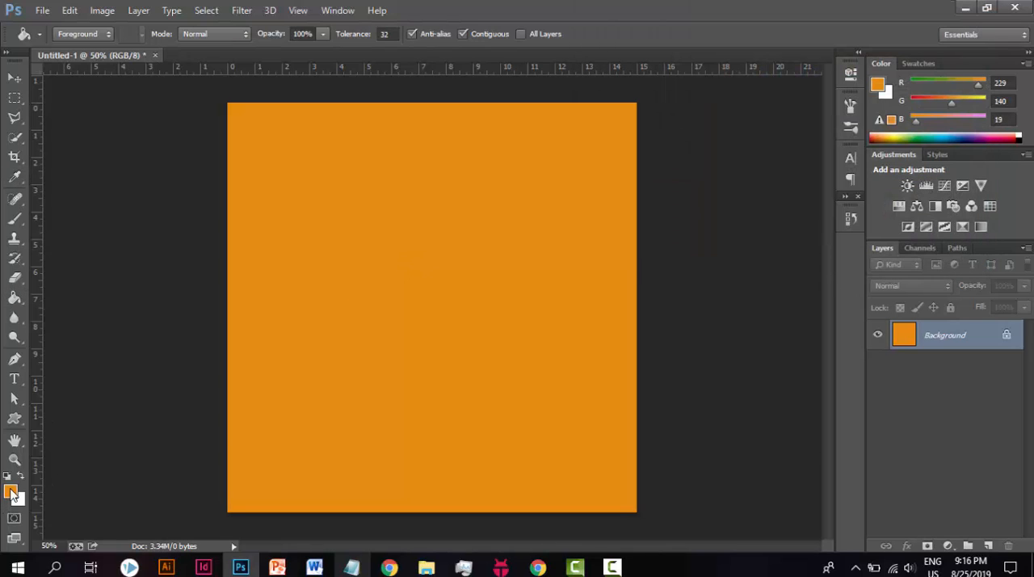
pyautogui.write('ffffff')
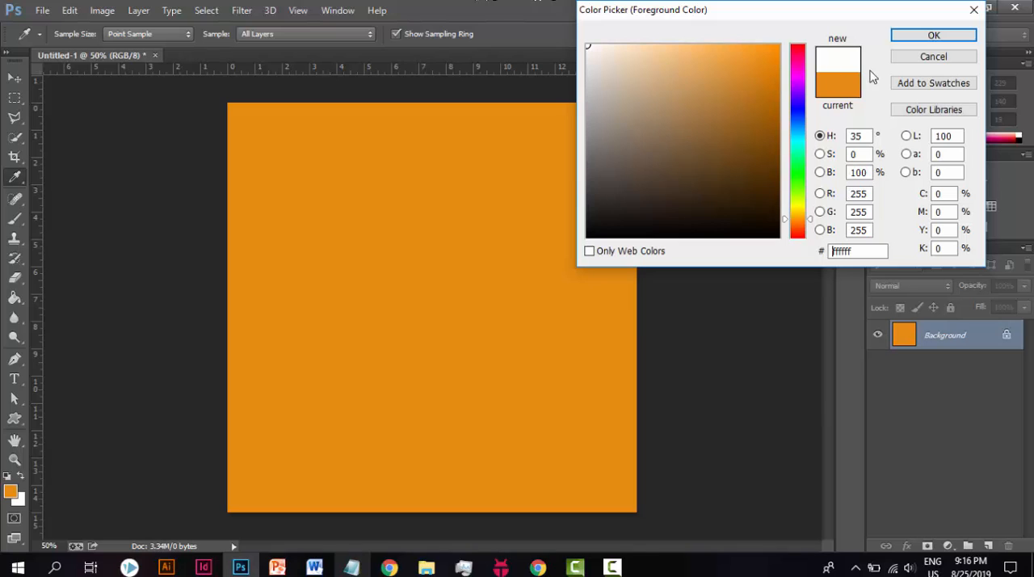
pyautogui.click(933, 36)
pyautogui.click(568, 212)
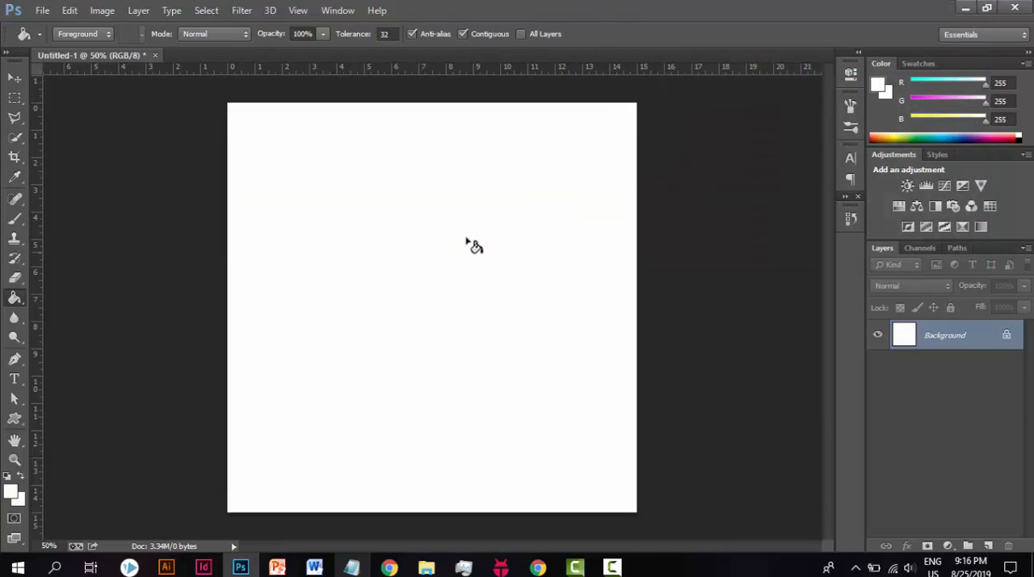
pyautogui.click(352, 567)
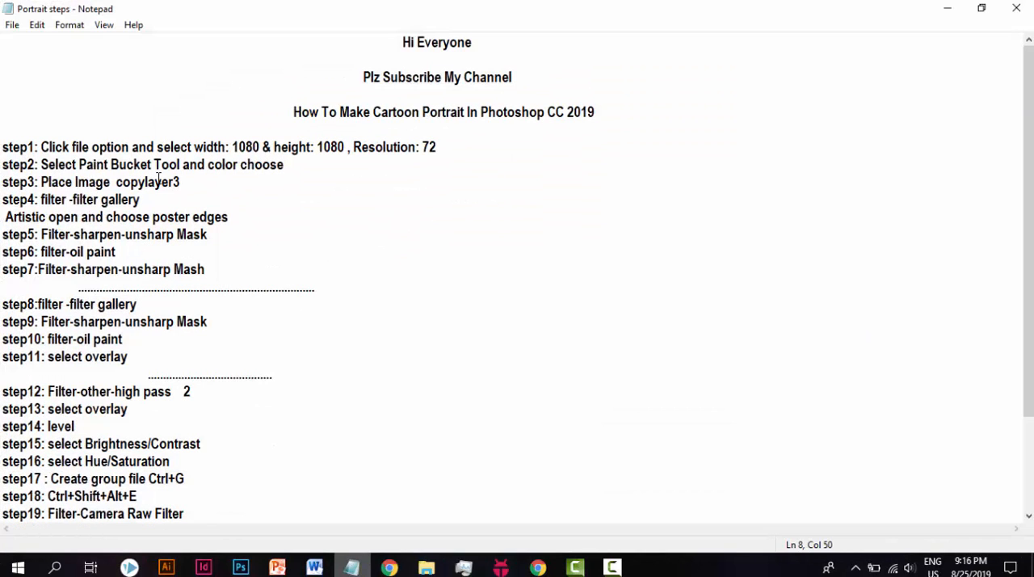
pyautogui.moveTo(182, 181)
pyautogui.mouseDown()
pyautogui.moveTo(46, 181)
pyautogui.moveTo(196, 182)
pyautogui.mouseUp()
pyautogui.click(196, 181)
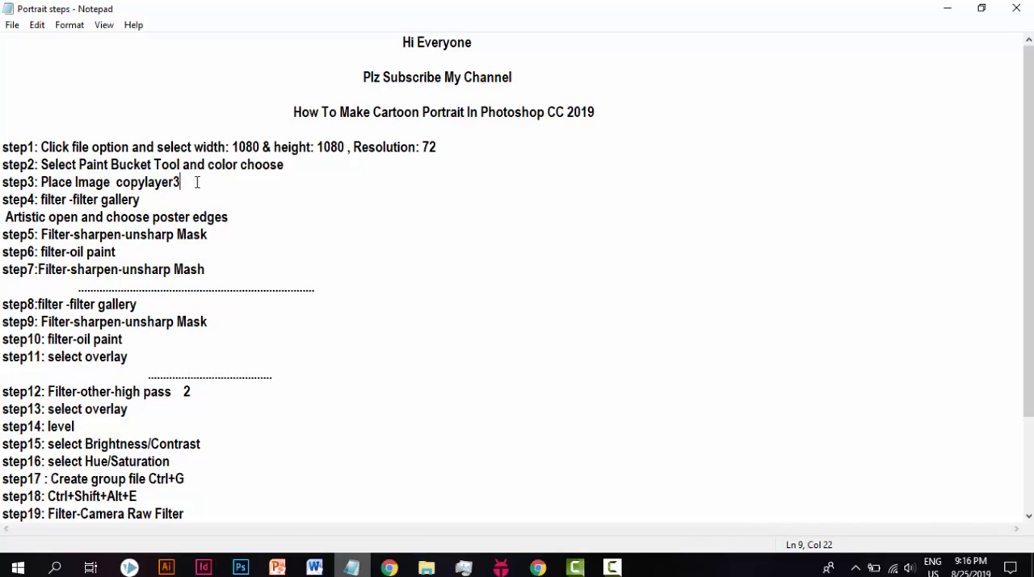
pyautogui.click(941, 8)
pyautogui.click(42, 9)
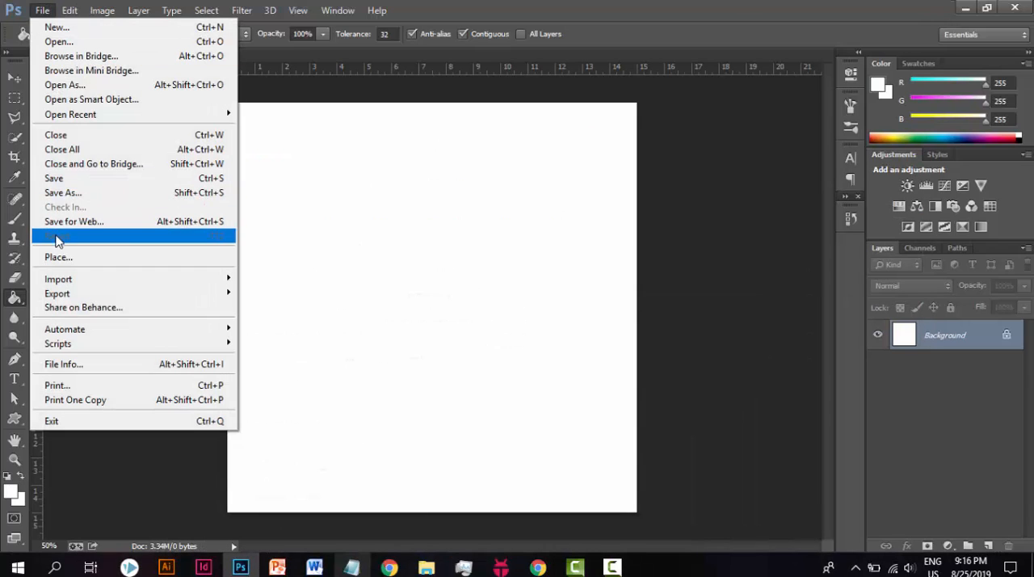
pyautogui.click(58, 257)
pyautogui.scroll(-10, 567, 211)
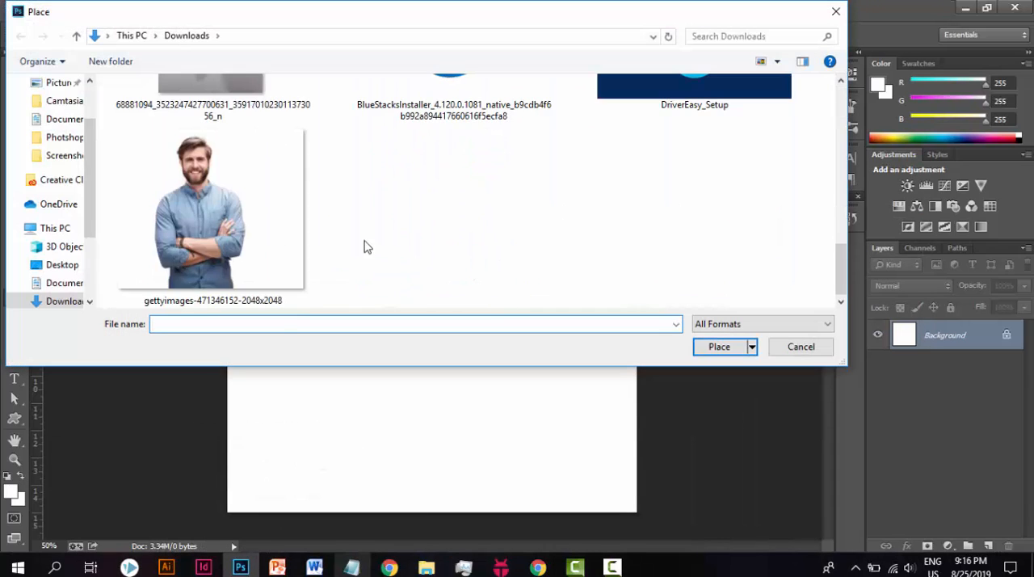
pyautogui.click(262, 239)
pyautogui.click(719, 346)
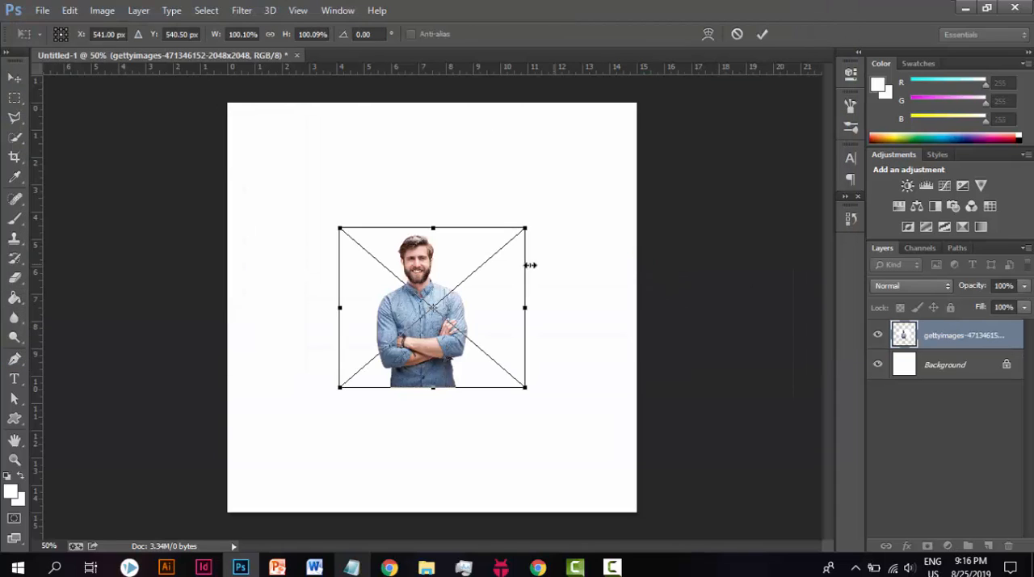
# Step: Enlarge the placed photo so the man fills most of the canvas height and reaches its lower edge, and commit the placement
pyautogui.moveTo(527, 389); pyautogui.dragTo(626, 512)
pyautogui.moveTo(335, 222); pyautogui.dragTo(243, 133)
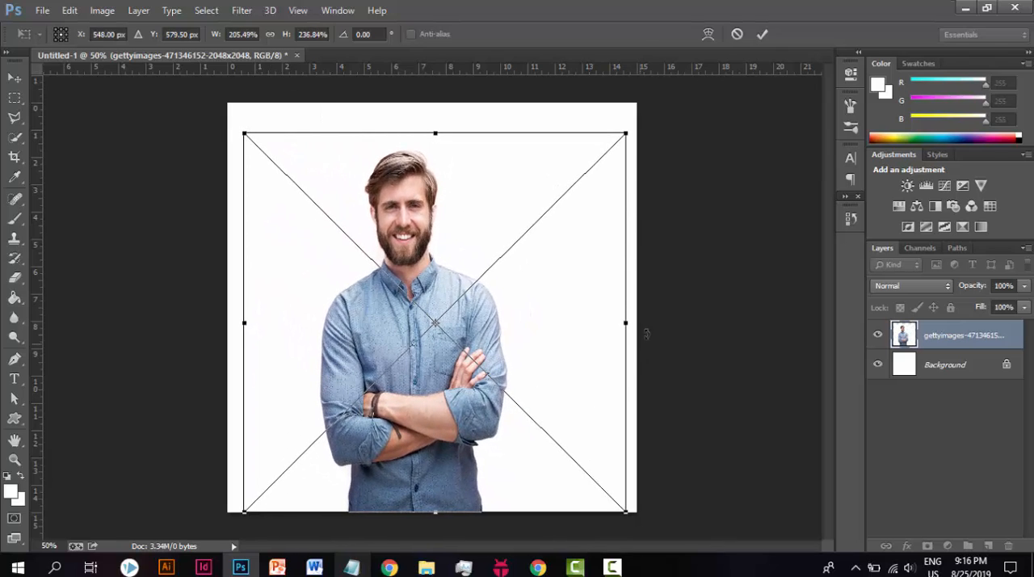
pyautogui.moveTo(628, 322); pyautogui.dragTo(644, 323)
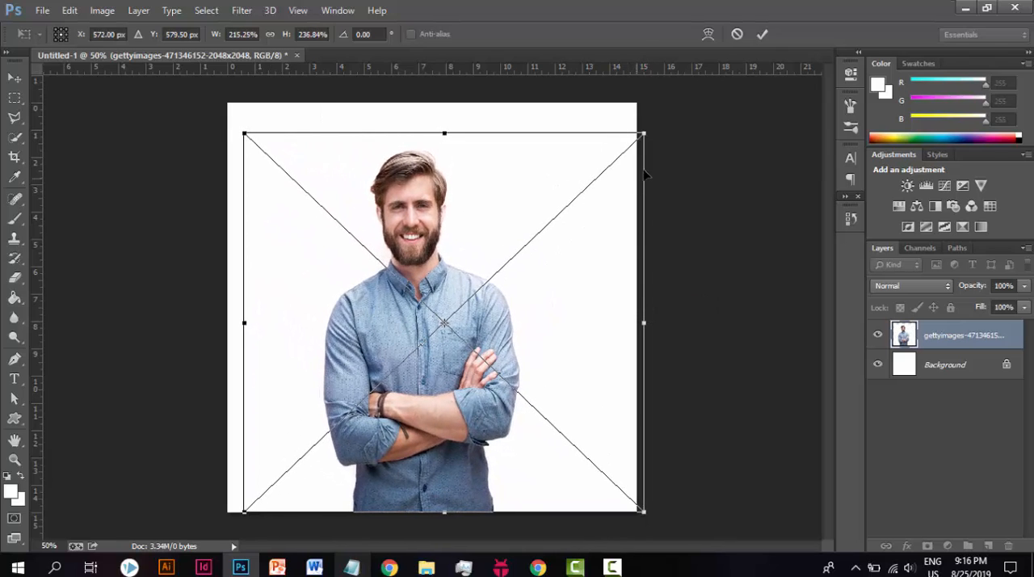
pyautogui.moveTo(649, 129); pyautogui.dragTo(675, 136)
pyautogui.click(764, 33)
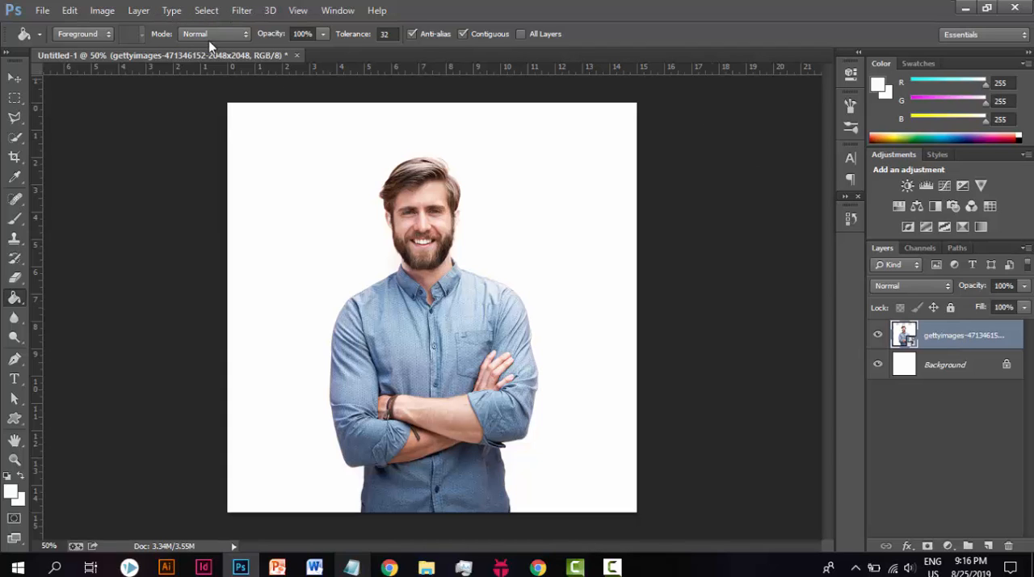
# Step: Duplicate the photo layer twice with Layer Via Copy, and select the lowest of the three photo layers
pyautogui.click(138, 10)
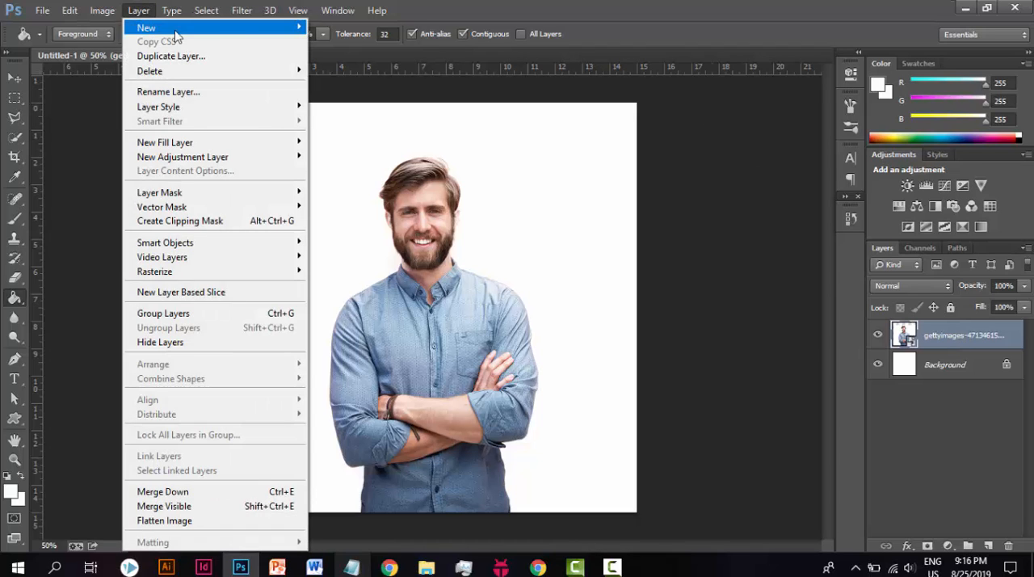
pyautogui.moveTo(178, 28)
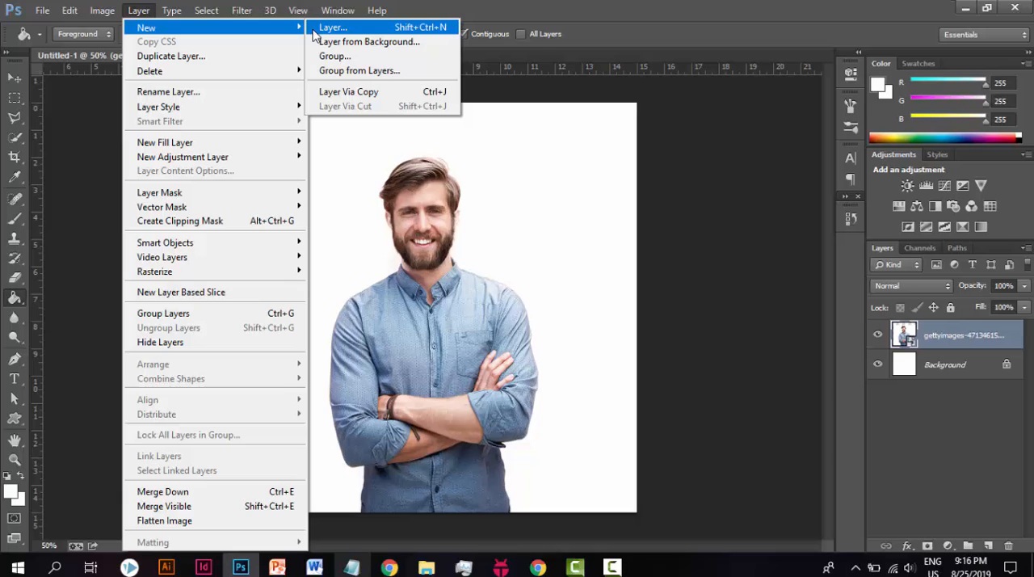
pyautogui.click(355, 98)
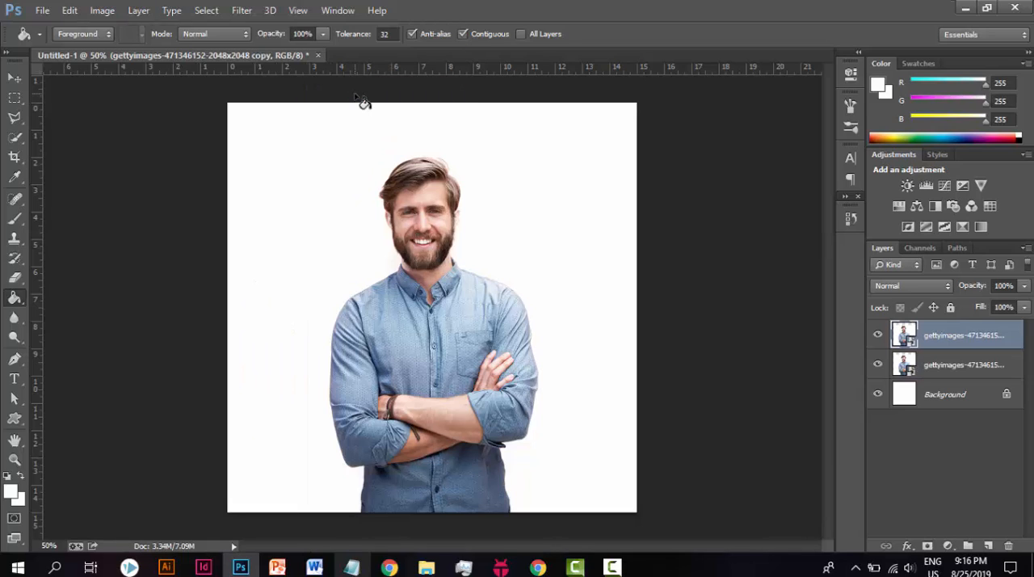
pyautogui.hotkey('ctrl', 'j')
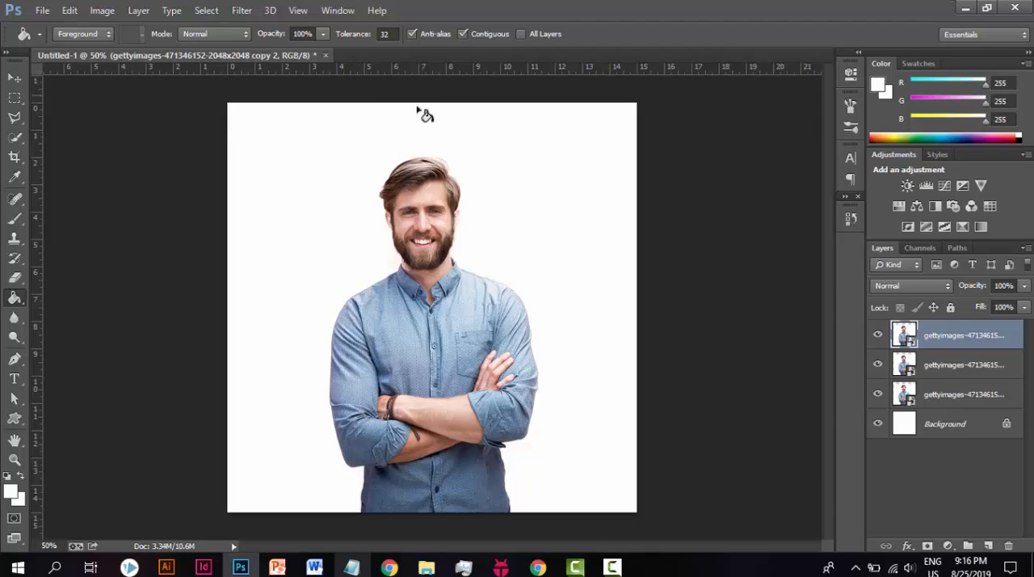
pyautogui.click(989, 396)
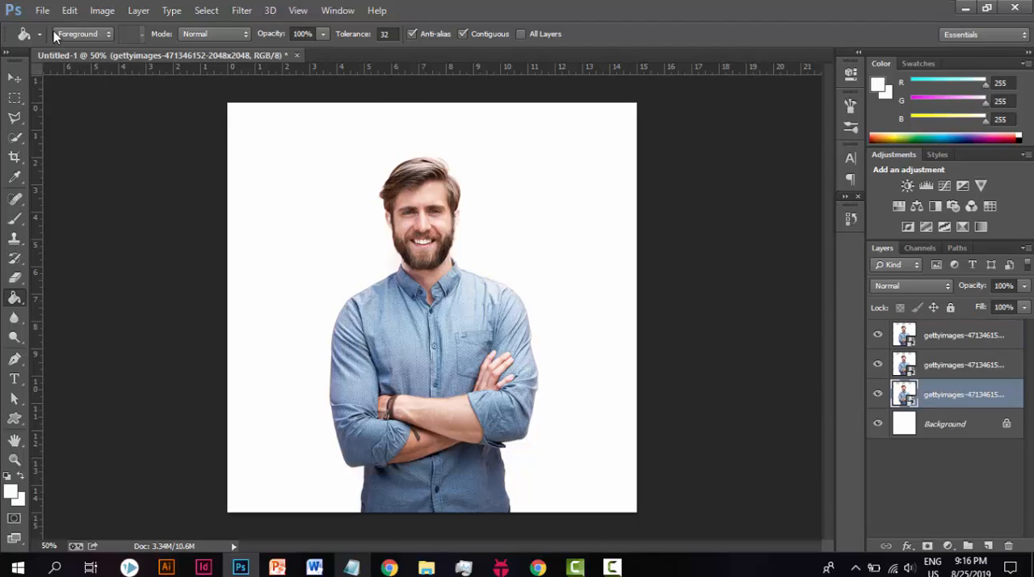
# Step: Read step 4 about the filter gallery in the Portrait steps notes, and return to Photoshop
pyautogui.click(352, 568)
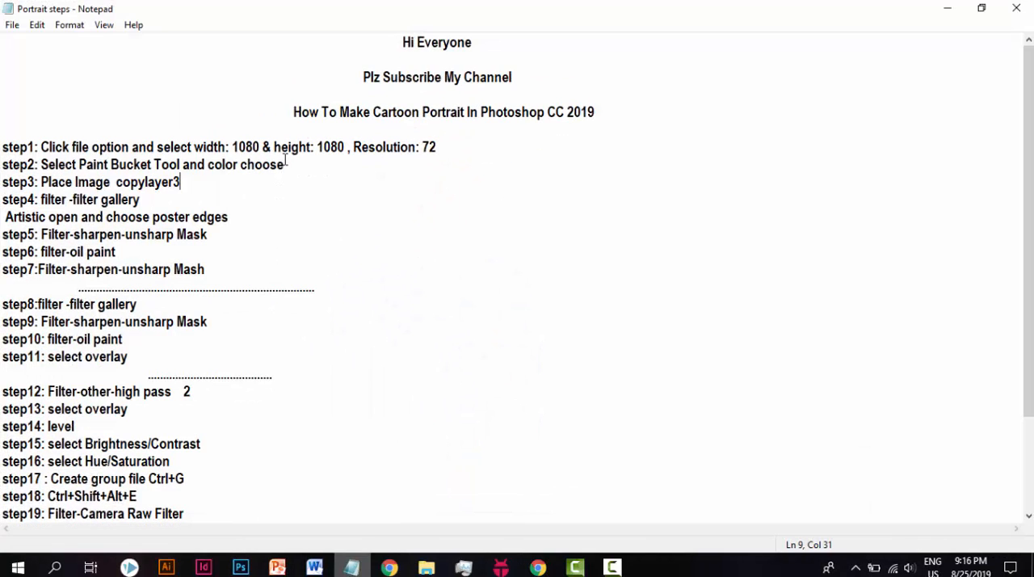
pyautogui.doubleClick(53, 200)
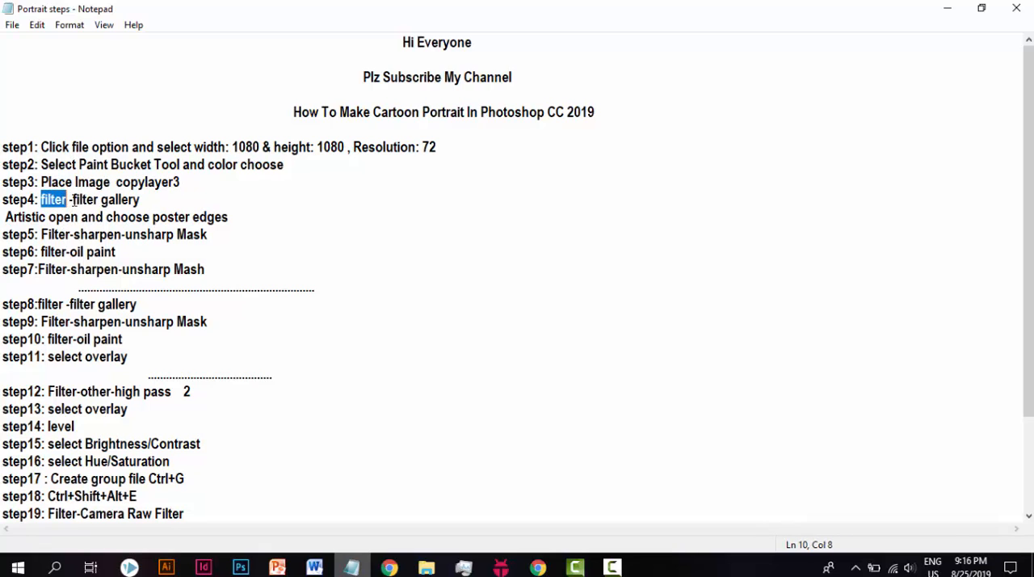
pyautogui.moveTo(73, 201); pyautogui.dragTo(154, 204)
pyautogui.click(153, 203)
pyautogui.click(948, 9)
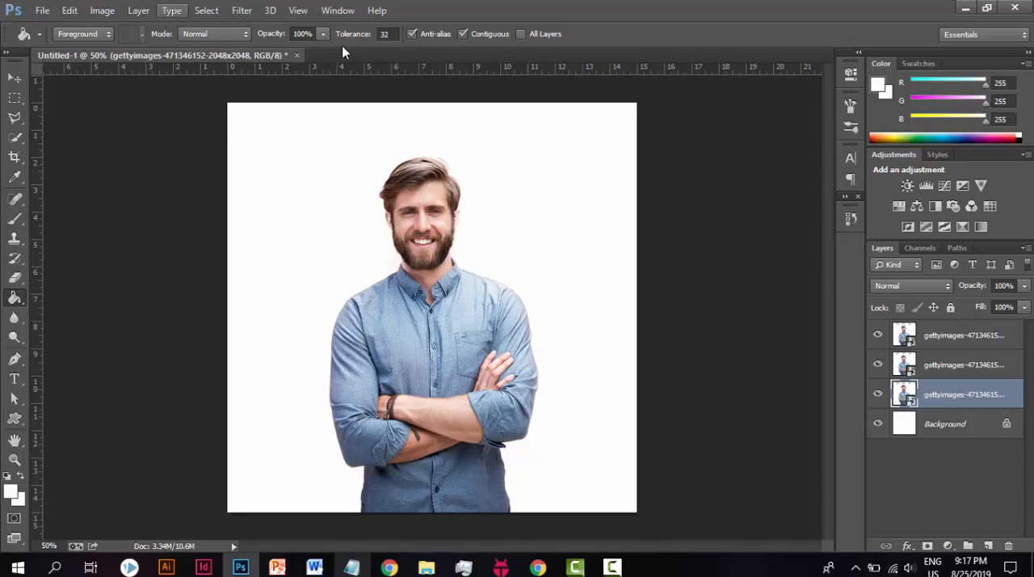
# Step: Hide the two upper photo copies and apply Poster Edges to the lowest one with edge thickness 0, edge intensity 0 and posterization 2
pyautogui.click(878, 335)
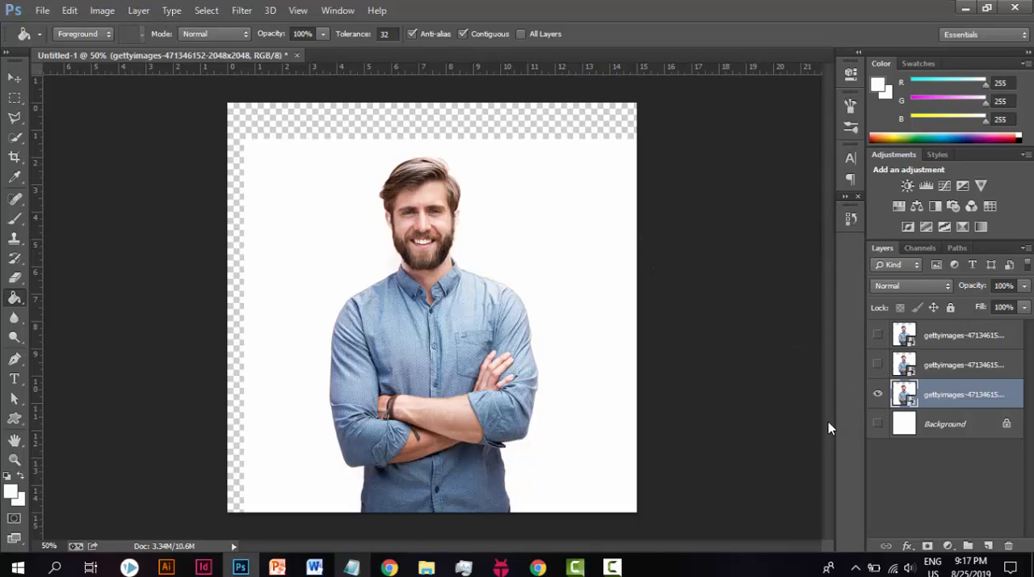
pyautogui.click(879, 425)
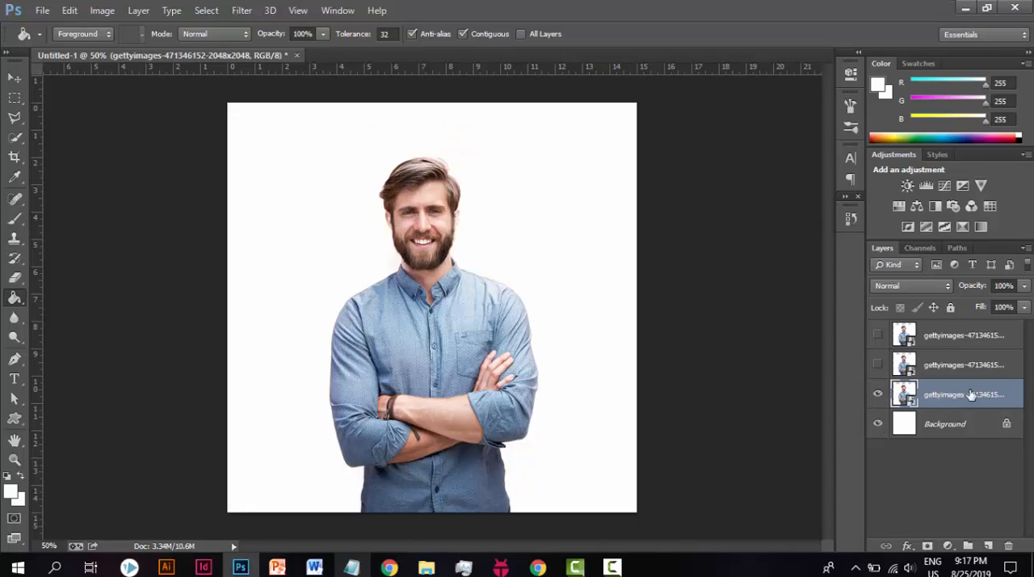
pyautogui.click(241, 10)
pyautogui.click(260, 69)
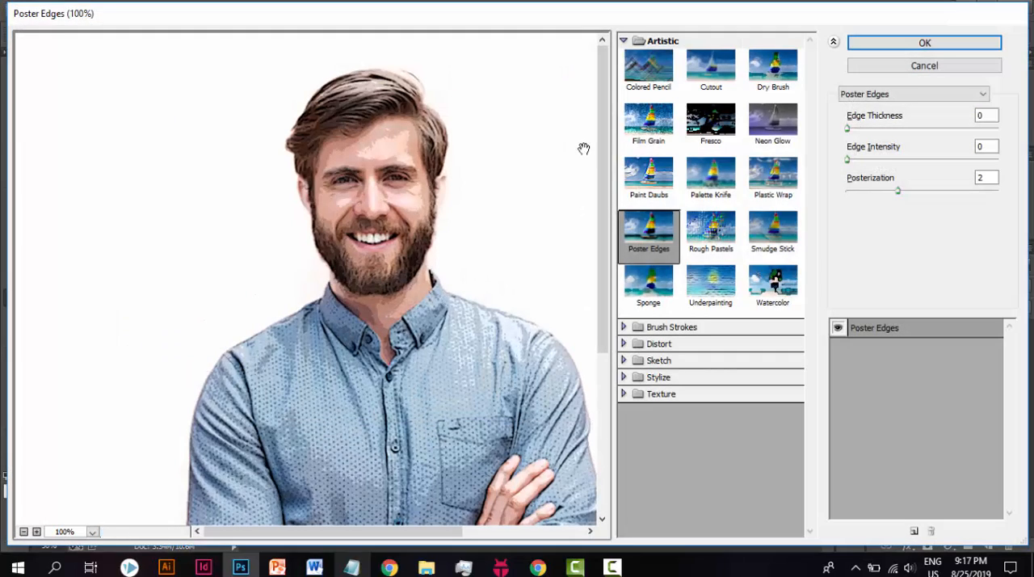
pyautogui.click(651, 241)
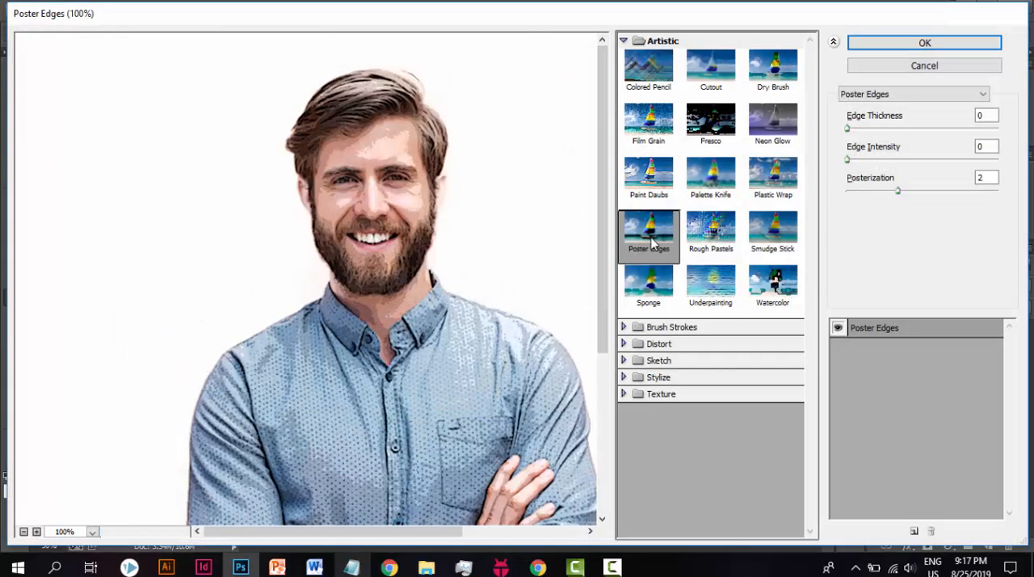
pyautogui.click(987, 116)
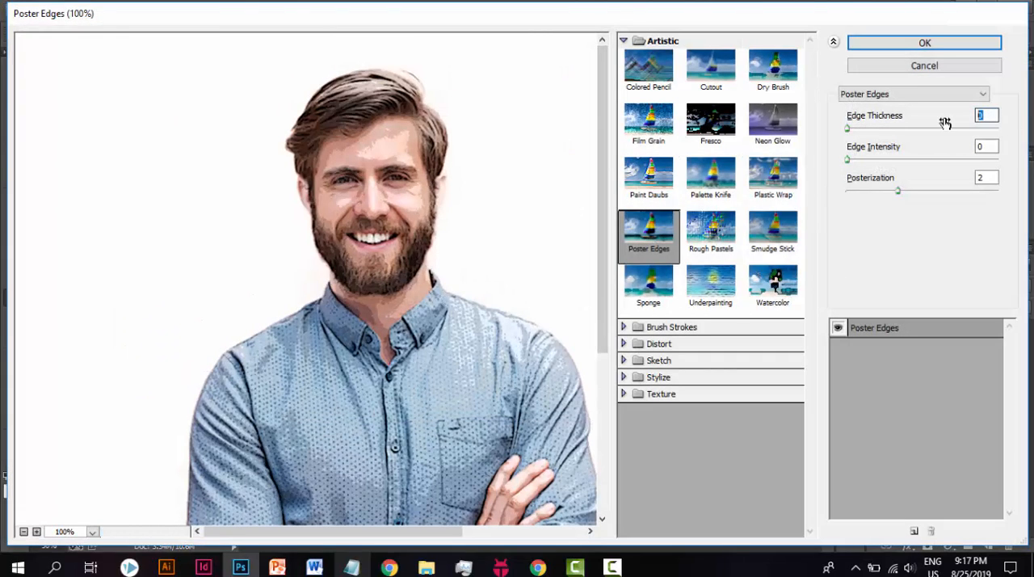
pyautogui.click(985, 146)
pyautogui.press('Tab')
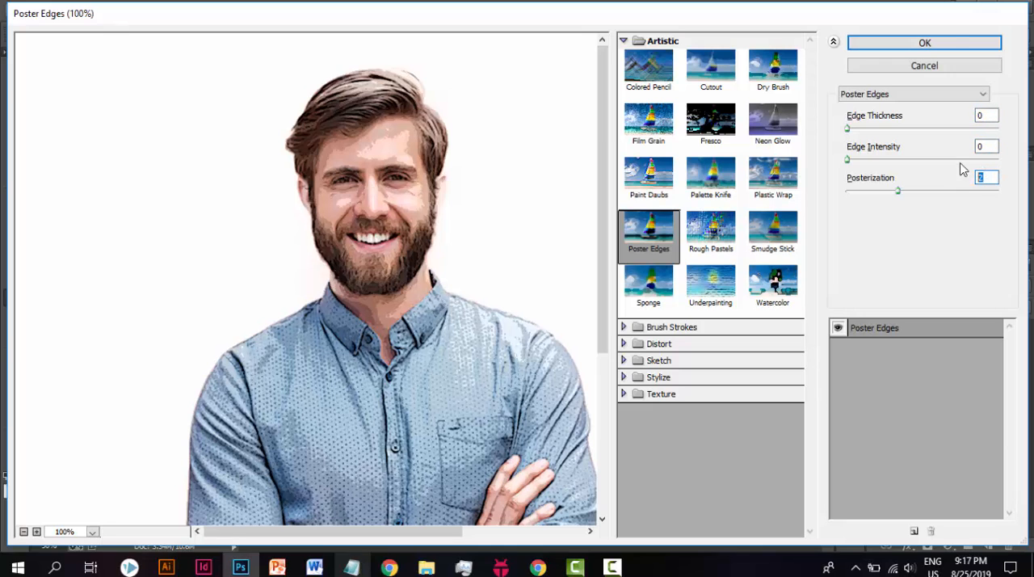
pyautogui.click(925, 43)
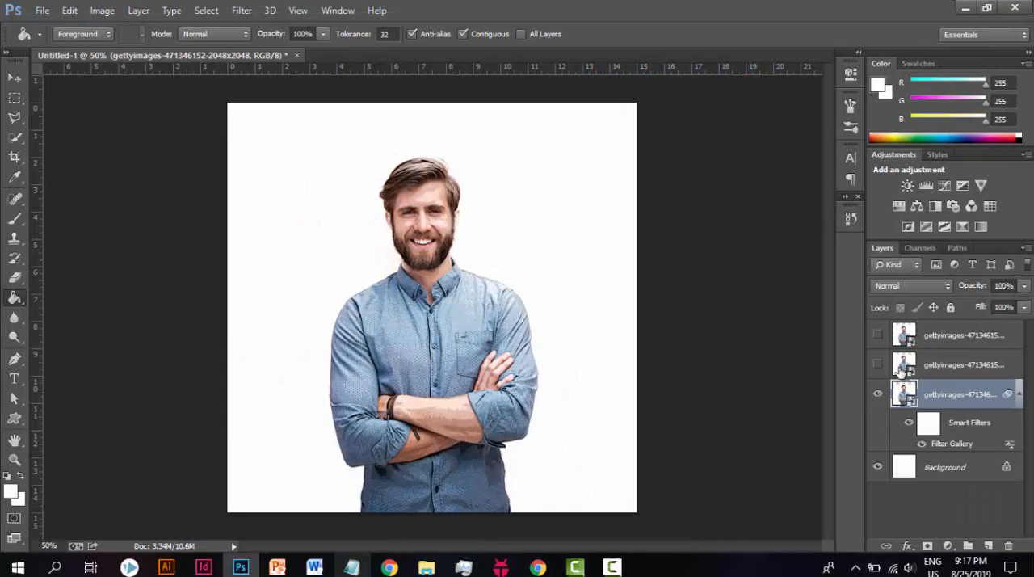
# Step: Read step 5 about the sharpening filter in the Portrait steps notes, and return to Photoshop
pyautogui.click(241, 11)
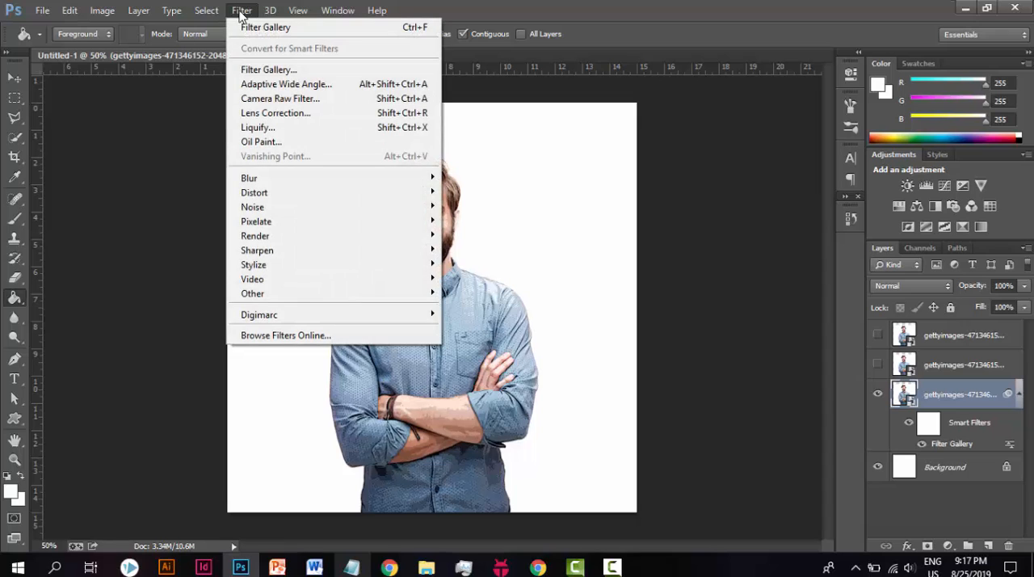
pyautogui.click(352, 568)
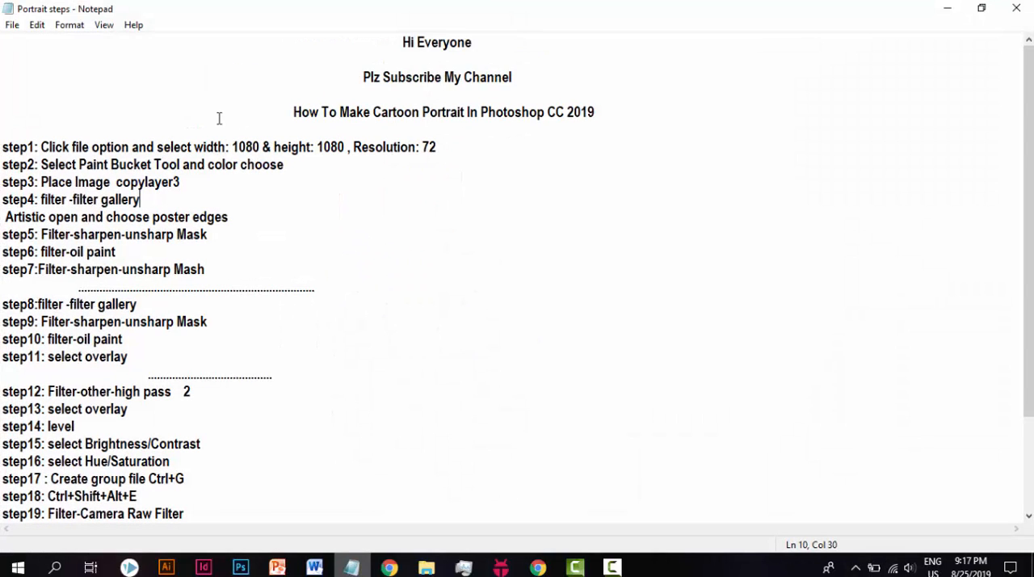
pyautogui.moveTo(41, 235); pyautogui.dragTo(228, 238)
pyautogui.click(229, 239)
pyautogui.click(943, 9)
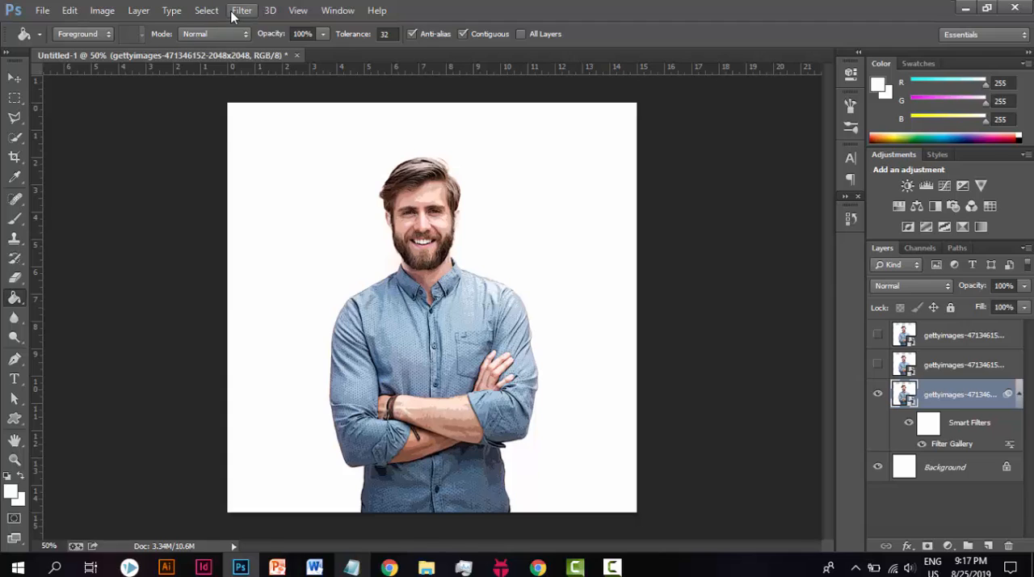
# Step: Apply Unsharp Mask to the lowest photo layer with amount 90%, radius 1.0 pixels and threshold 10 levels
pyautogui.click(233, 11)
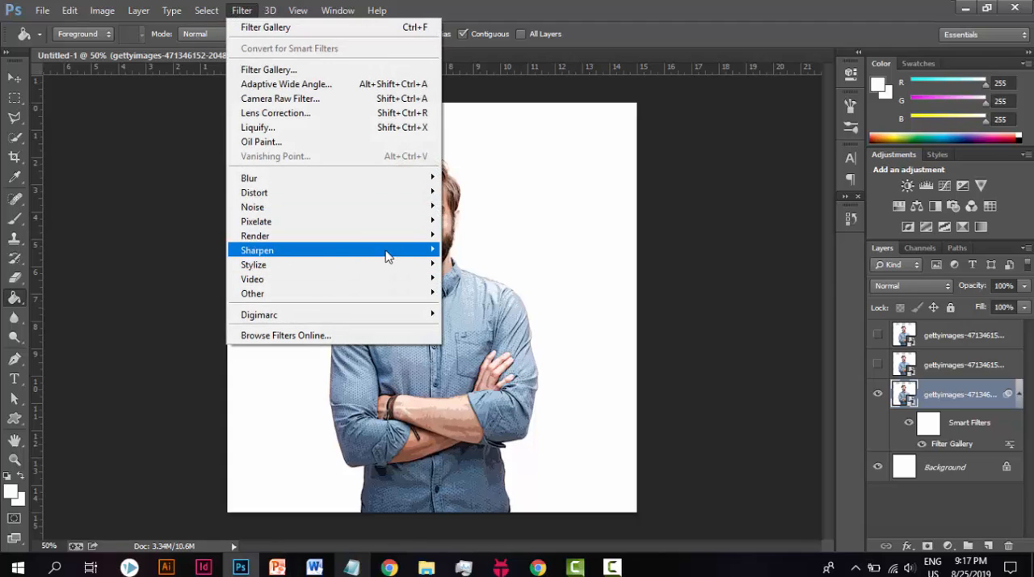
pyautogui.moveTo(387, 256)
pyautogui.click(478, 321)
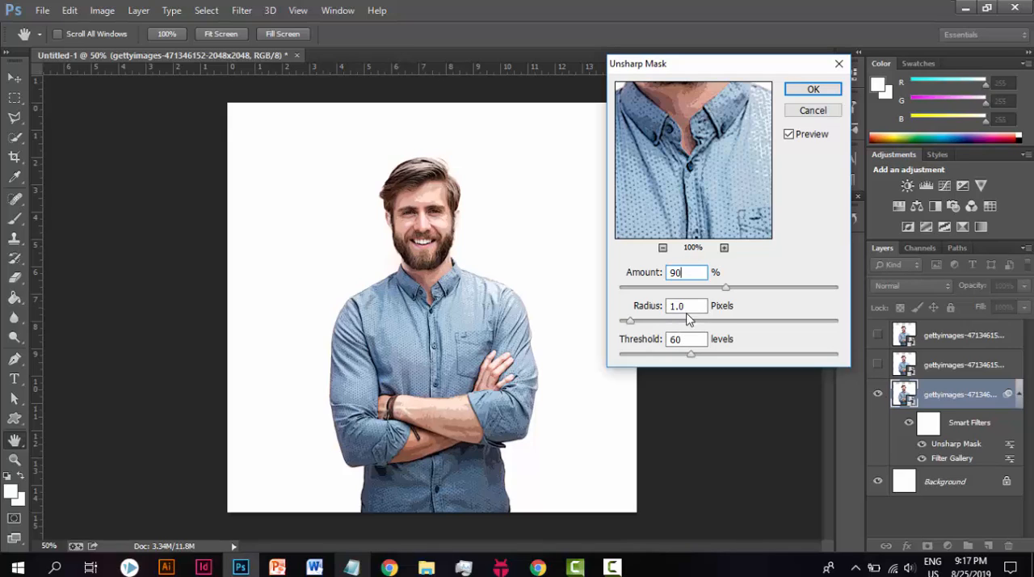
pyautogui.moveTo(692, 306); pyautogui.dragTo(658, 340)
pyautogui.click(690, 339)
pyautogui.write('1')
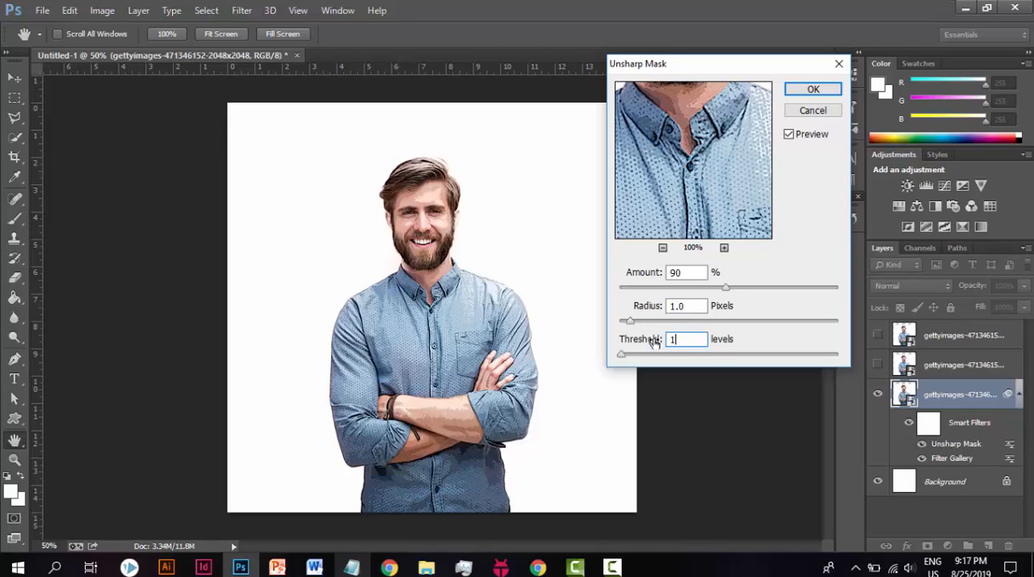
pyautogui.write('0')
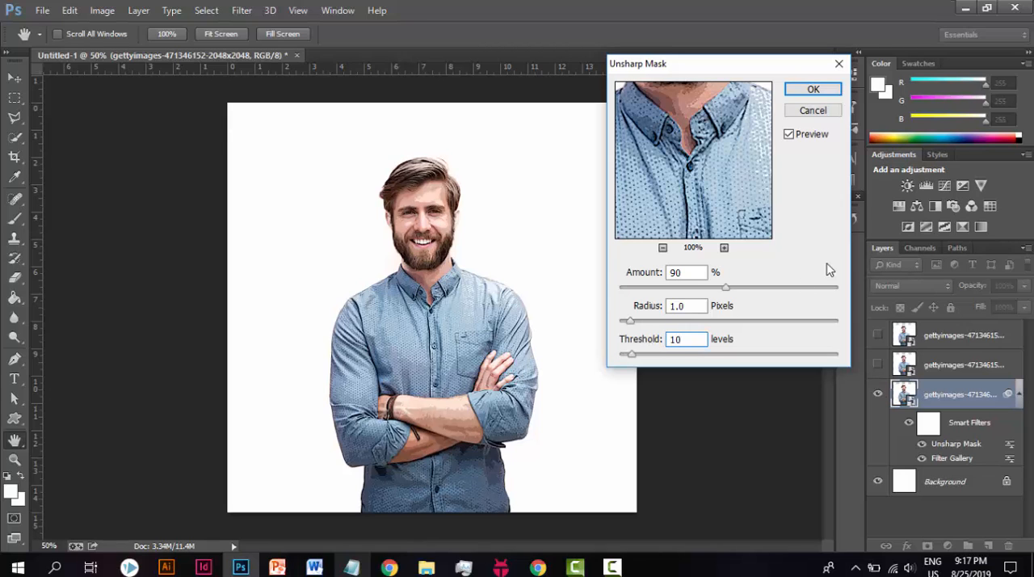
pyautogui.click(813, 89)
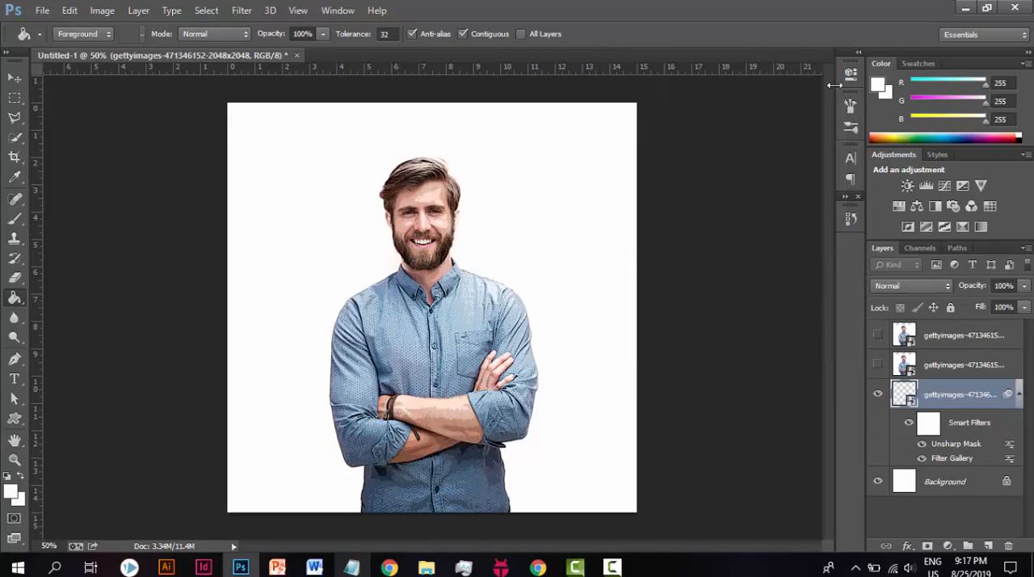
# Step: Check step 6 in the Portrait steps notes for the filter to use, and return to Photoshop
pyautogui.click(242, 11)
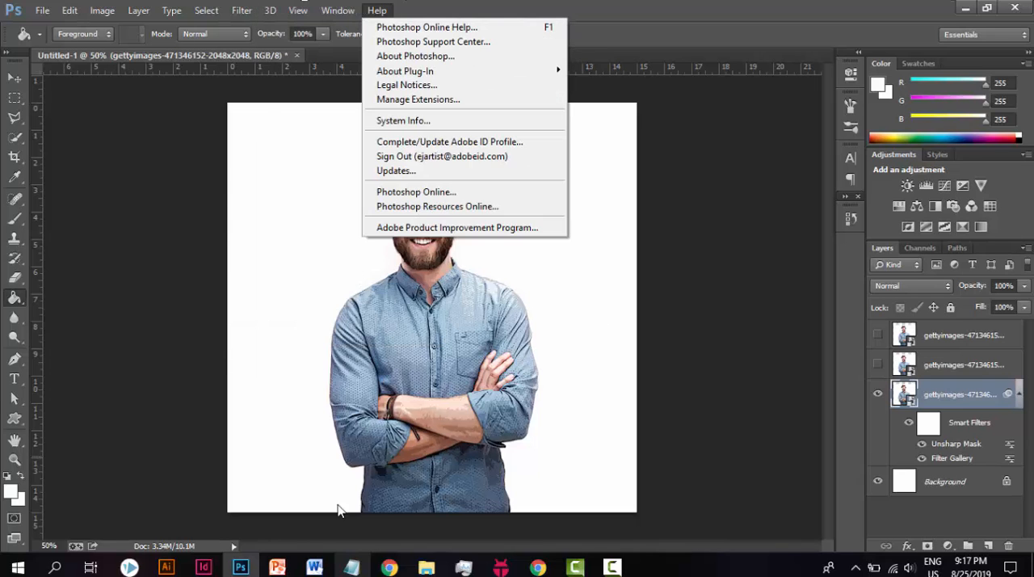
pyautogui.click(351, 567)
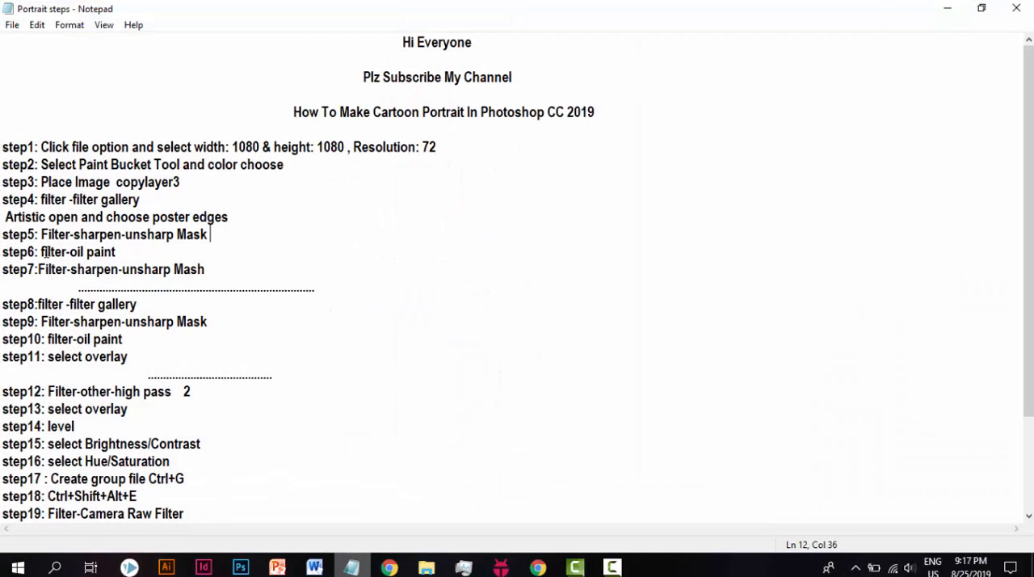
pyautogui.moveTo(39, 251); pyautogui.dragTo(63, 253)
pyautogui.click(125, 251)
pyautogui.click(948, 8)
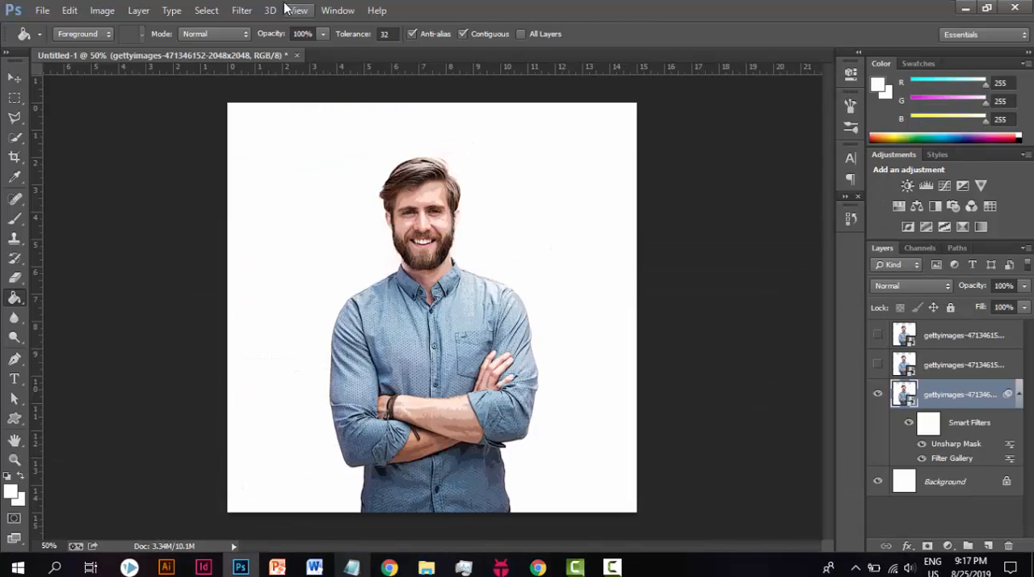
# Step: Start the Oil Paint filter on the lowest photo layer with stylization 5, cleanliness 2 and scale 1.5
pyautogui.click(244, 10)
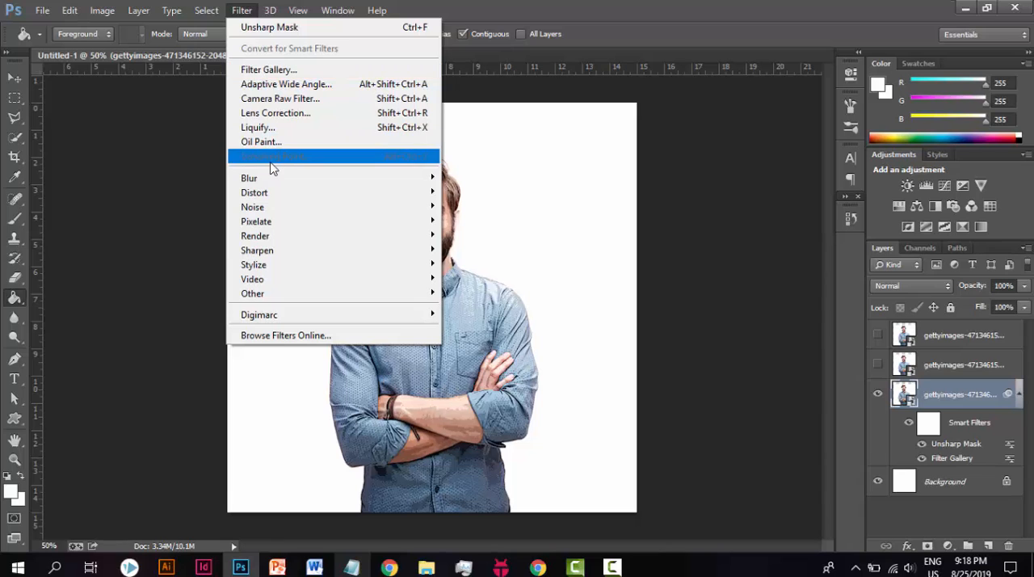
pyautogui.click(261, 141)
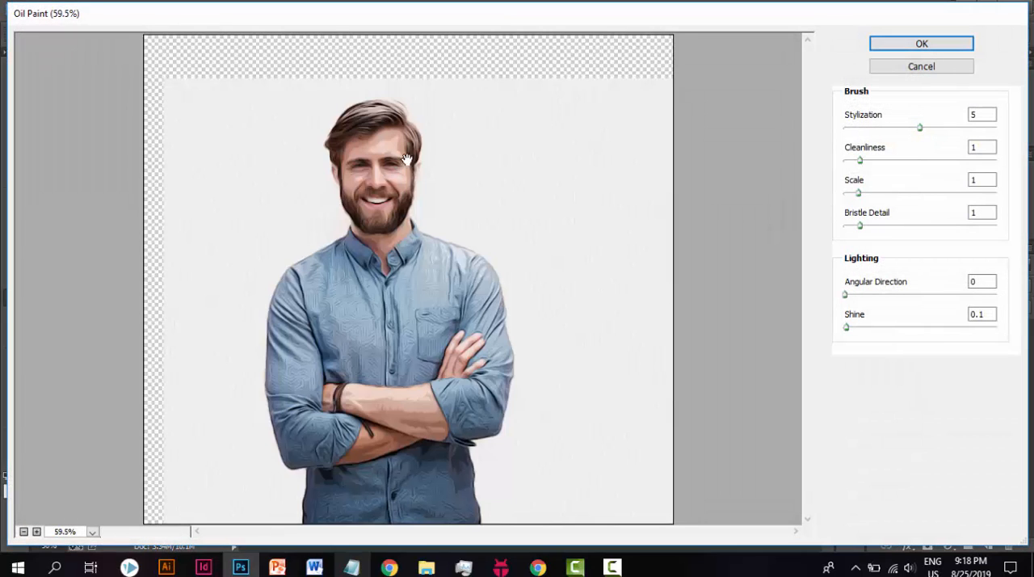
pyautogui.moveTo(983, 116); pyautogui.dragTo(951, 115)
pyautogui.doubleClick(975, 152)
pyautogui.write('21.')
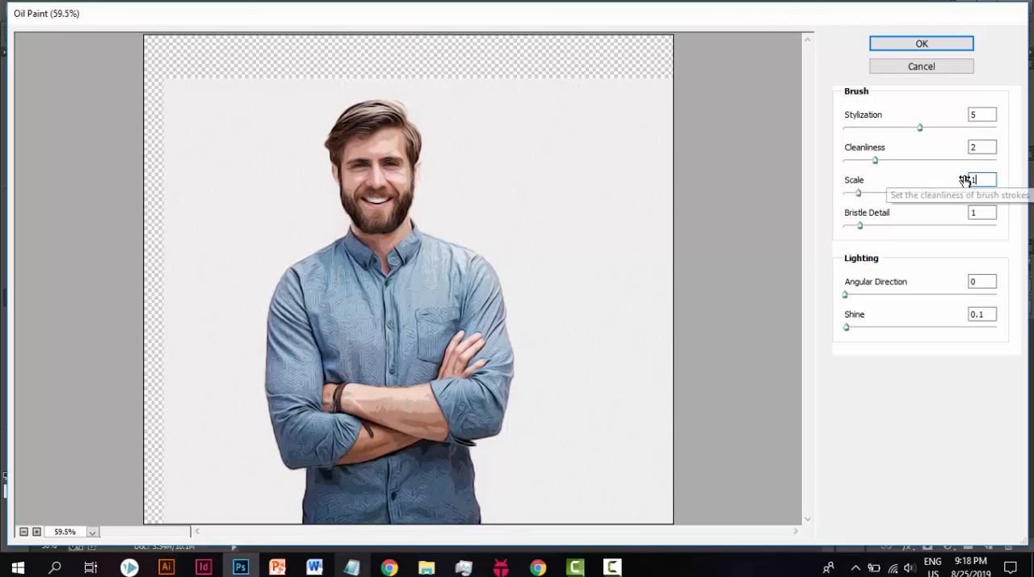
pyautogui.write('8')
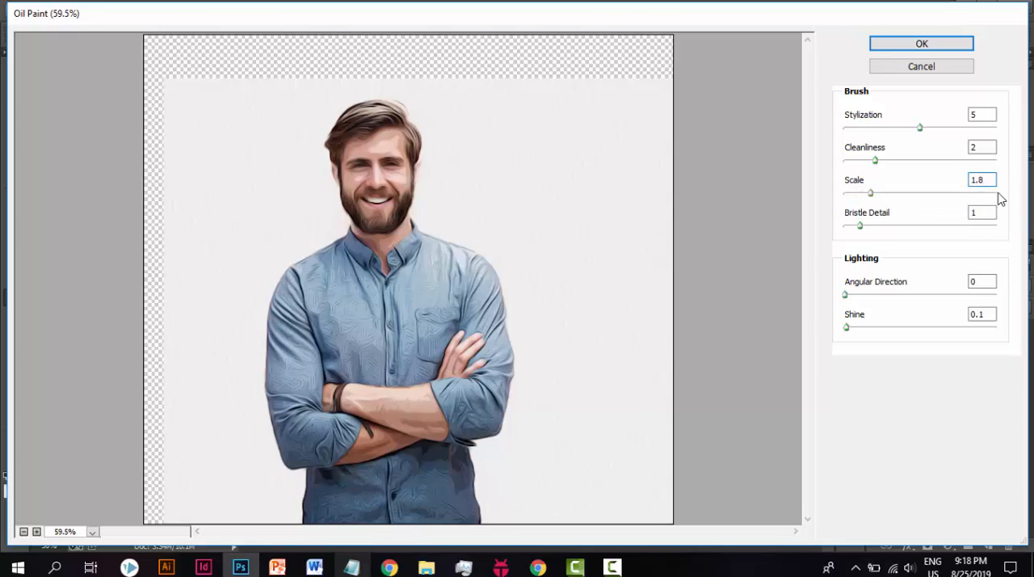
pyautogui.press('BackSpace')
pyautogui.write('2')
pyautogui.press('BackSpace')
pyautogui.write('5')
# Step: Set the Oil Paint bristle detail to 2, angular direction to 0 and shine to 0.2, and apply the filter
pyautogui.click(983, 213)
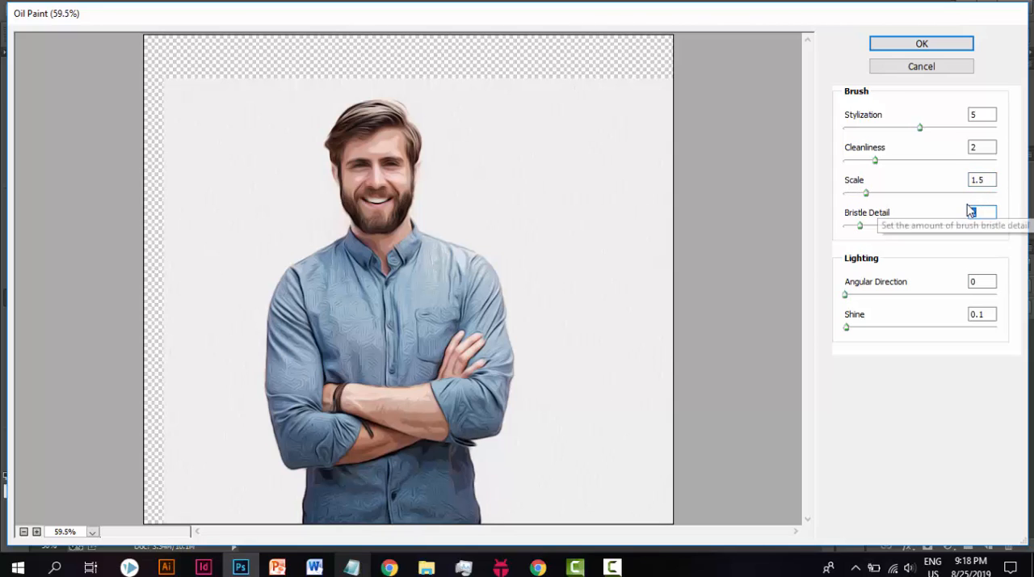
pyautogui.press('BackSpace')
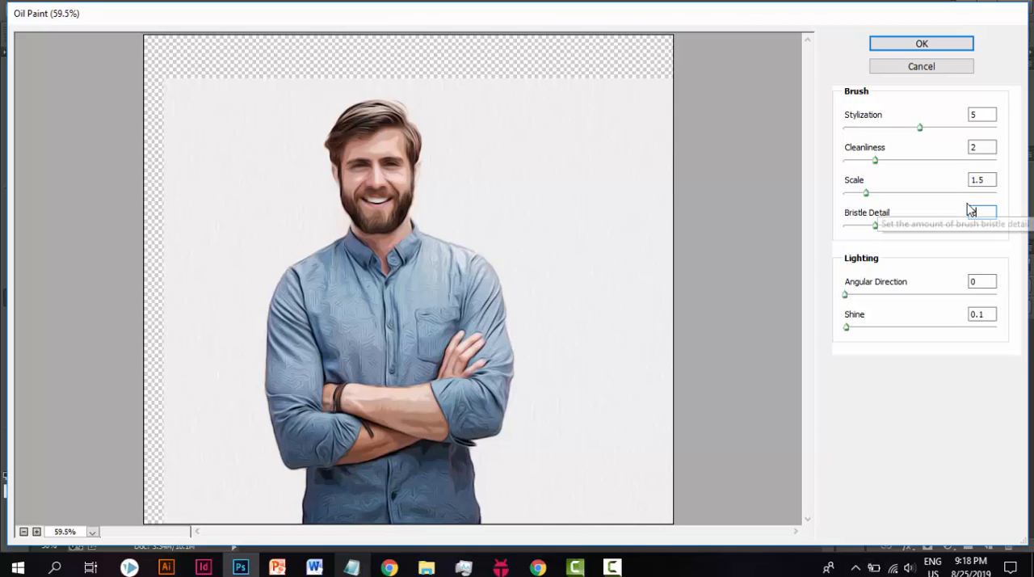
pyautogui.write('2')
pyautogui.click(991, 278)
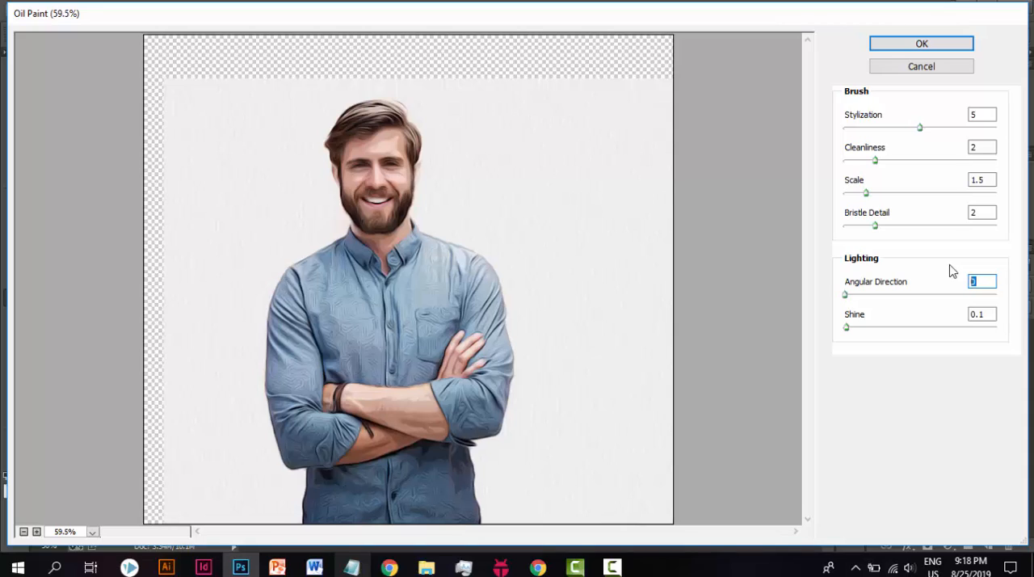
pyautogui.click(990, 314)
pyautogui.press('BackSpace')
pyautogui.click(941, 39)
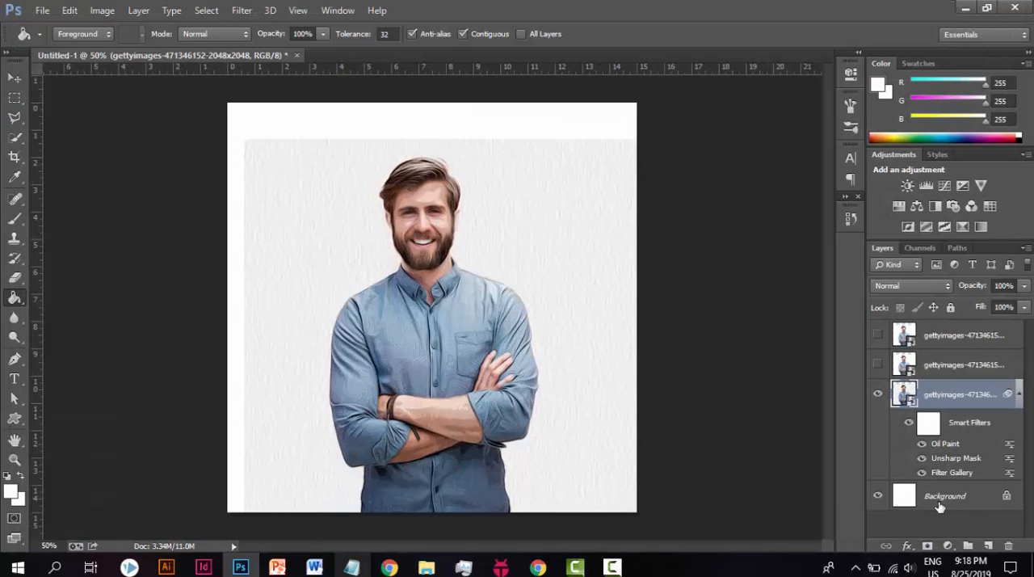
# Step: Move the filtered photo layer sideways until its textured backdrop reaches the canvas's left edge
pyautogui.click(14, 77)
pyautogui.moveTo(555, 234)
pyautogui.mouseDown()
pyautogui.moveTo(538, 208)
pyautogui.moveTo(538, 232)
pyautogui.mouseUp()
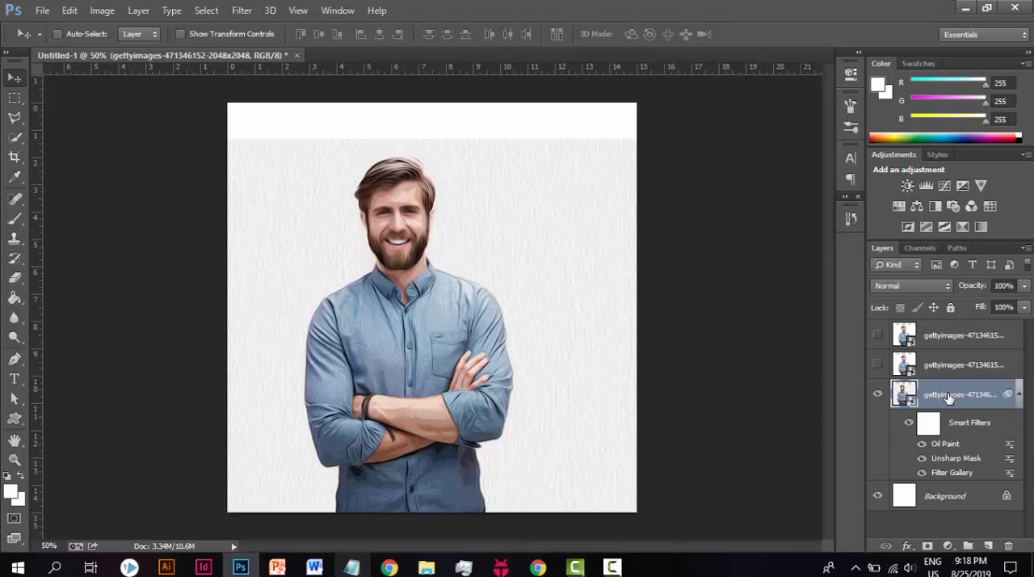
# Step: Read step 7 in the Portrait steps notes, and return to Photoshop
pyautogui.click(364, 568)
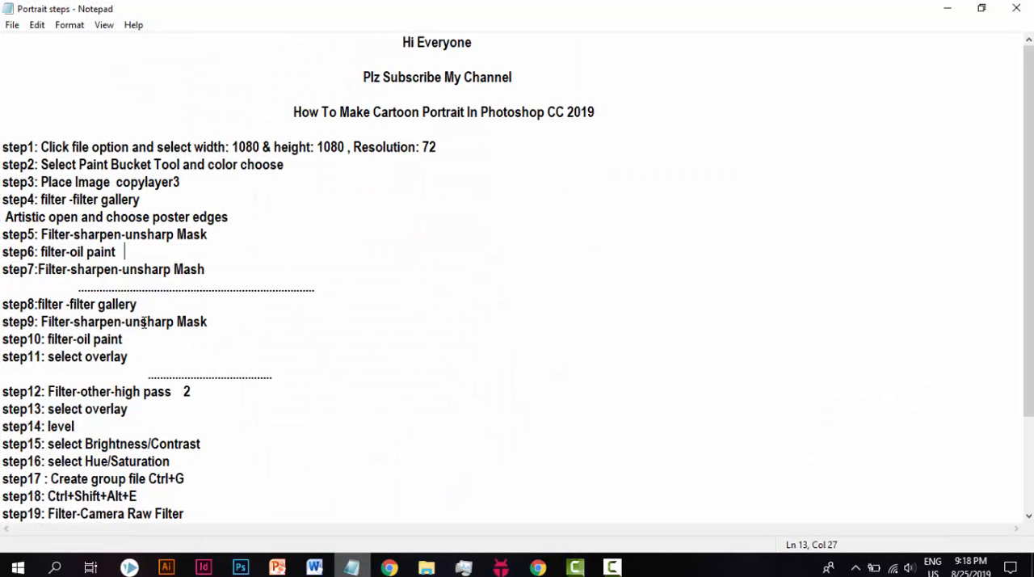
pyautogui.moveTo(37, 270); pyautogui.dragTo(208, 270)
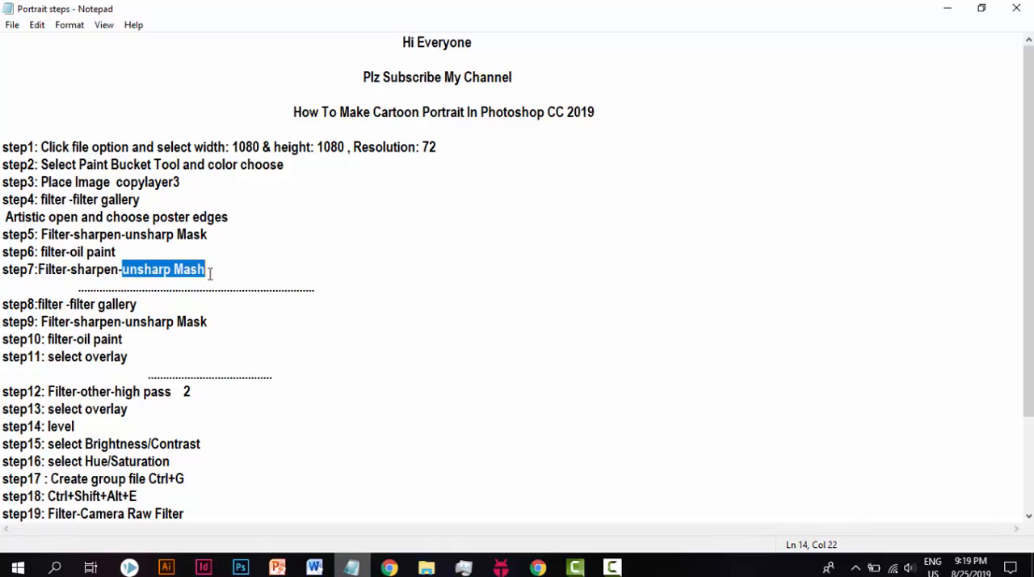
pyautogui.click(220, 271)
pyautogui.click(947, 8)
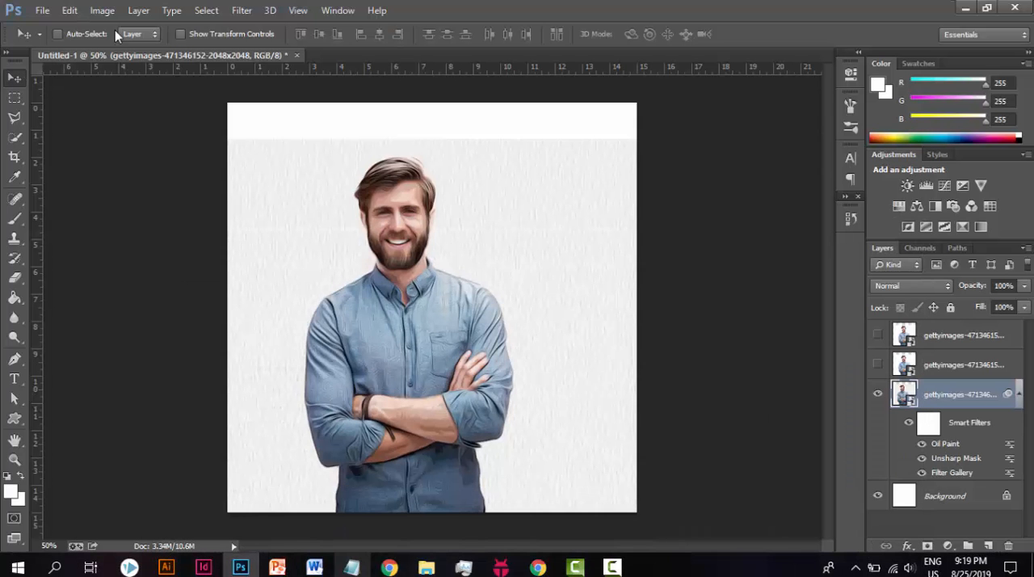
# Step: Apply another Unsharp Mask to the lowest photo layer with amount 90%, radius 1.0 pixels and threshold 10 levels
pyautogui.click(242, 12)
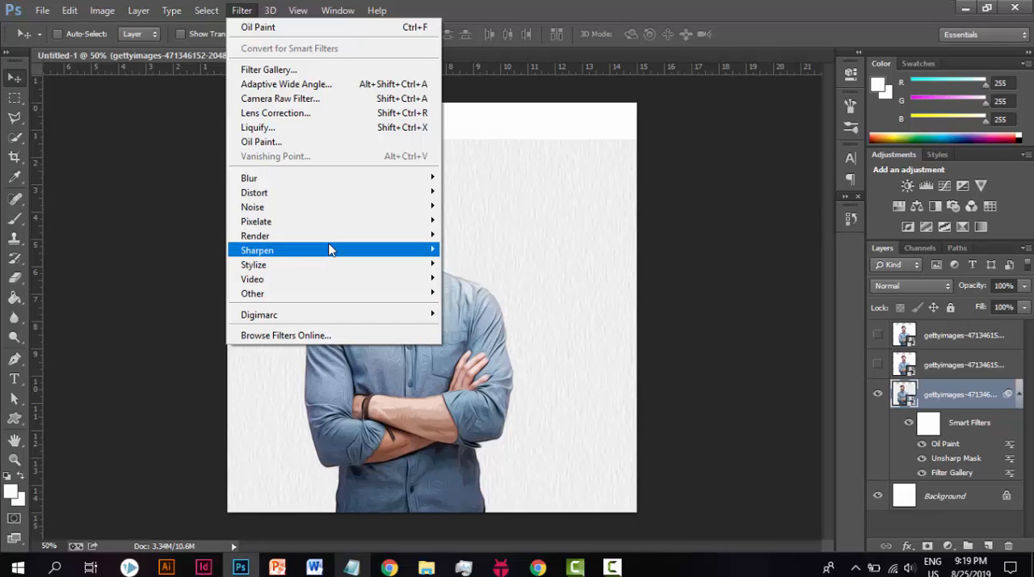
pyautogui.click(492, 321)
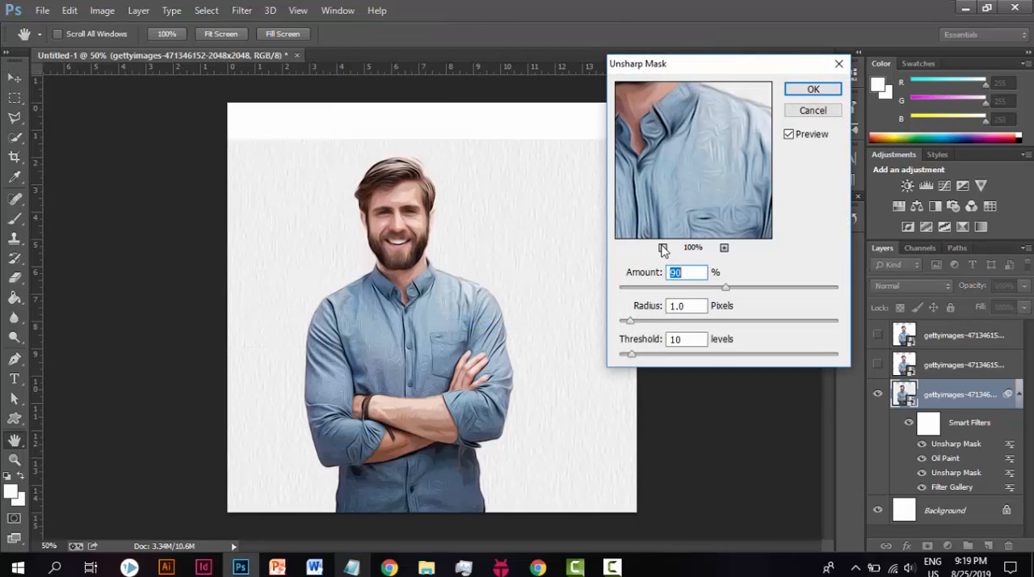
pyautogui.moveTo(693, 273); pyautogui.dragTo(676, 277)
pyautogui.click(692, 306)
pyautogui.moveTo(693, 305); pyautogui.dragTo(638, 307)
pyautogui.moveTo(687, 340); pyautogui.dragTo(644, 340)
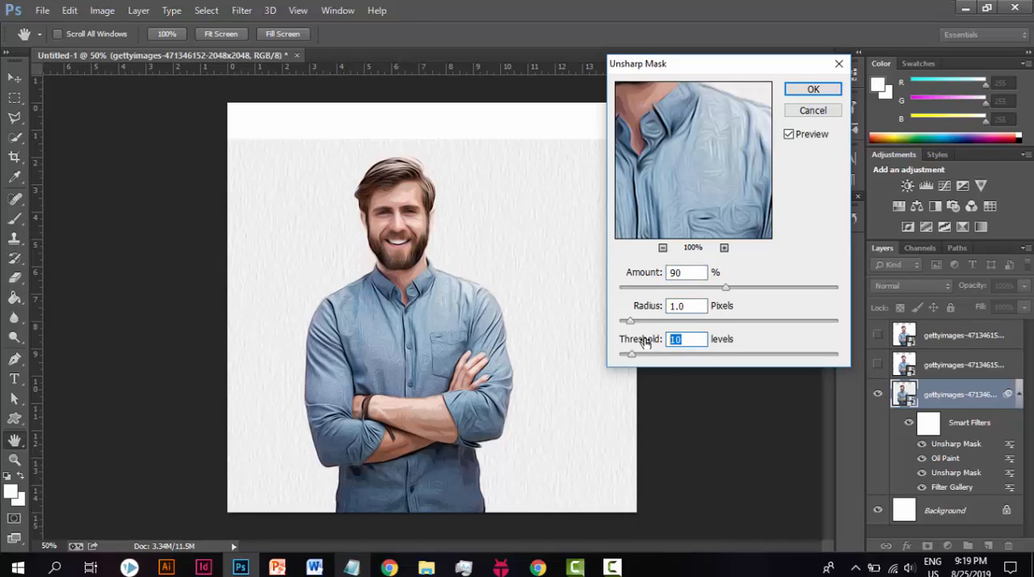
pyautogui.click(814, 90)
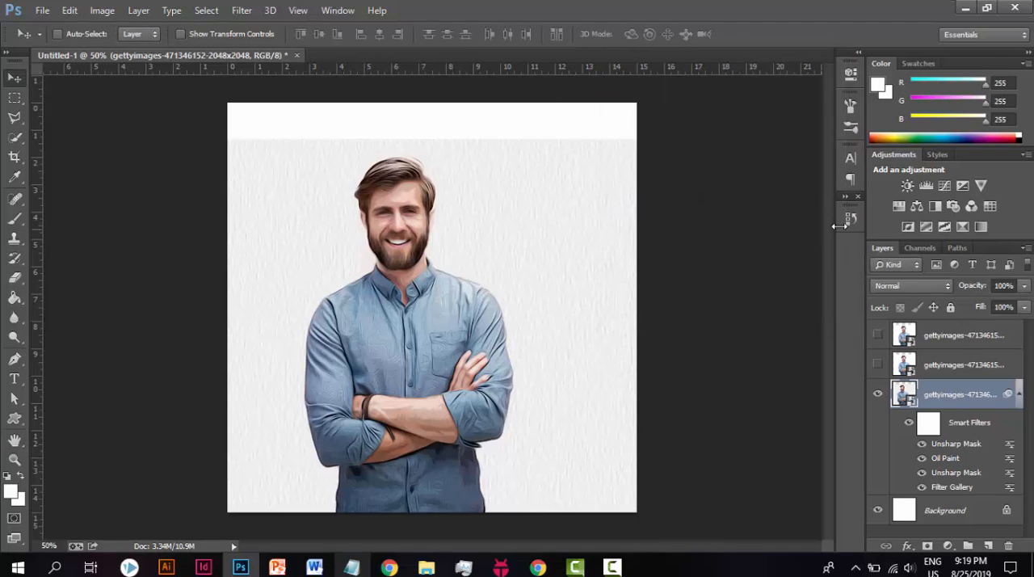
# Step: Hide the lowest, filtered photo layer and show the middle photo copy instead
pyautogui.click(878, 396)
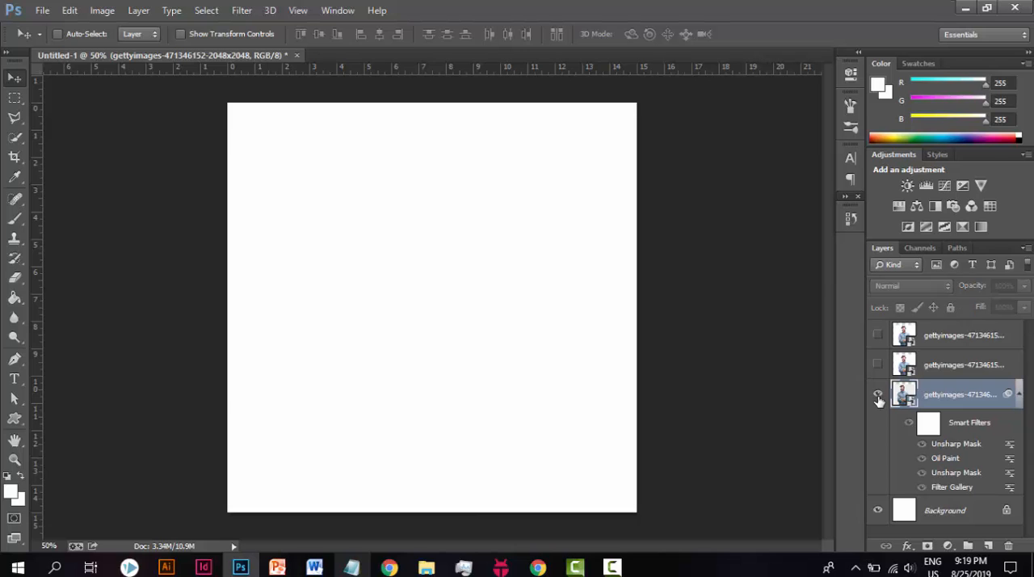
pyautogui.click(879, 392)
pyautogui.click(879, 365)
pyautogui.click(878, 393)
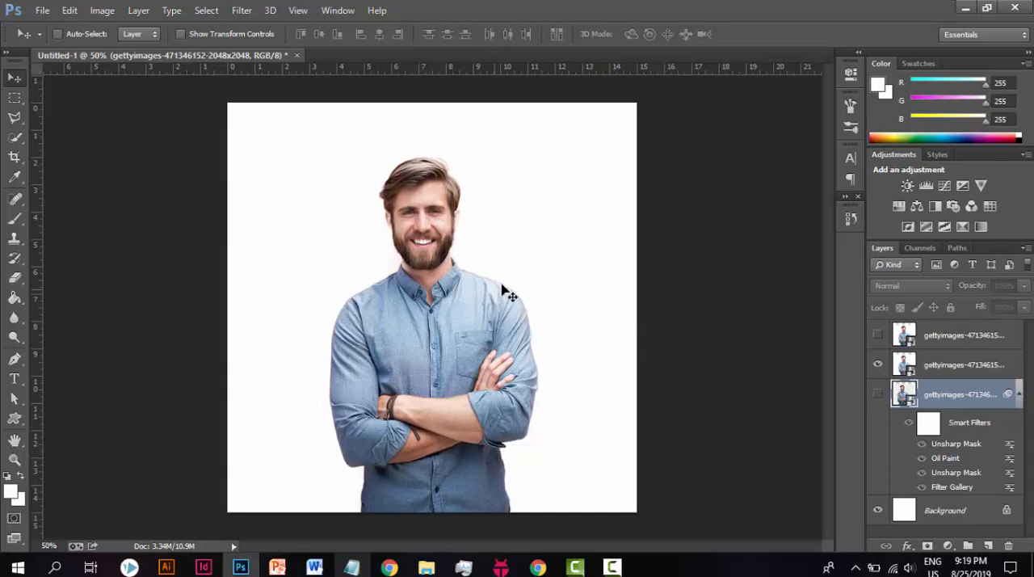
# Step: Read step 8 in the Portrait steps notes, and return to Photoshop
pyautogui.click(353, 567)
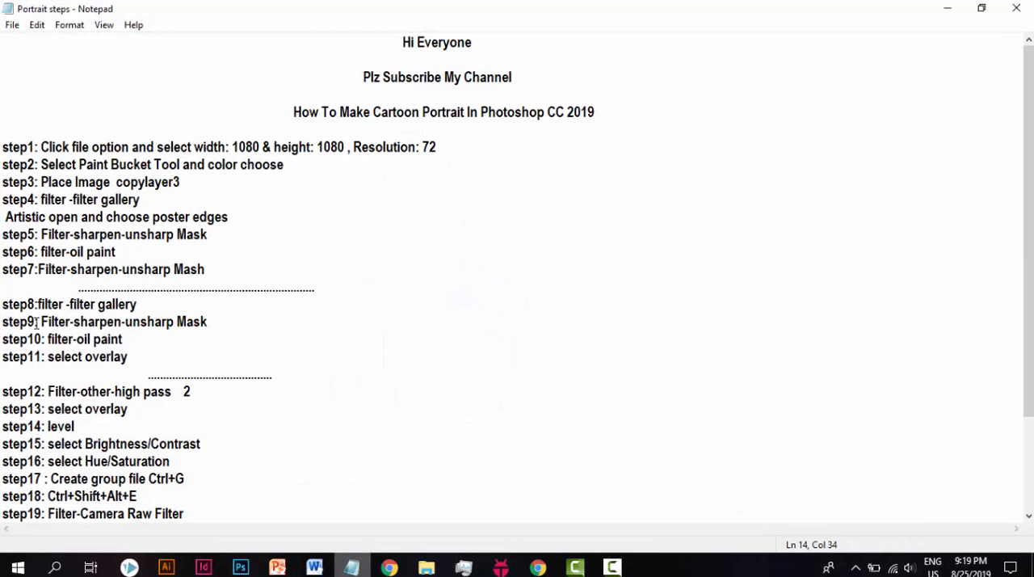
pyautogui.moveTo(34, 304); pyautogui.dragTo(144, 304)
pyautogui.click(147, 304)
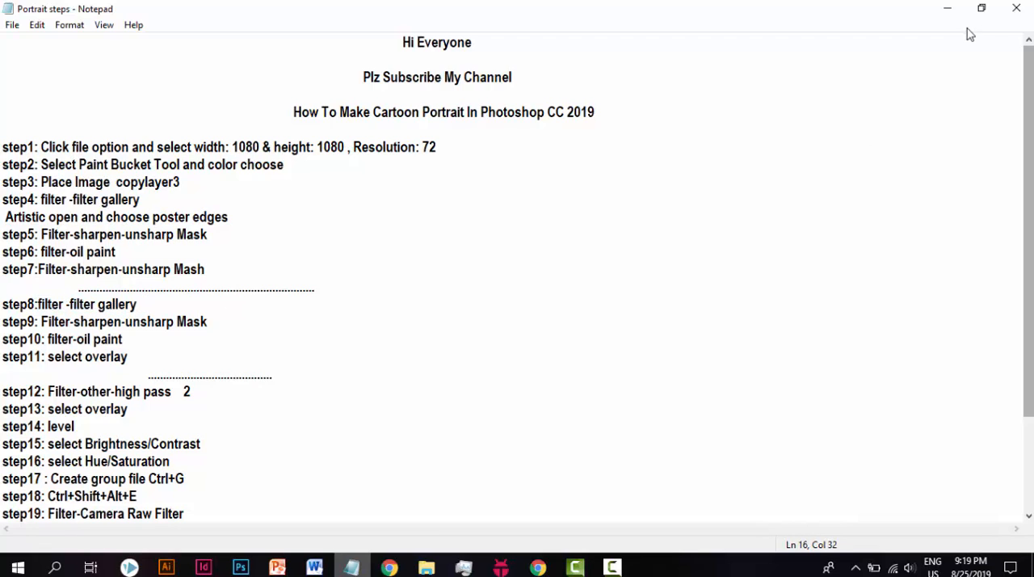
pyautogui.click(928, 16)
# Step: Select the middle photo layer and open it in the Filter Gallery
pyautogui.click(242, 10)
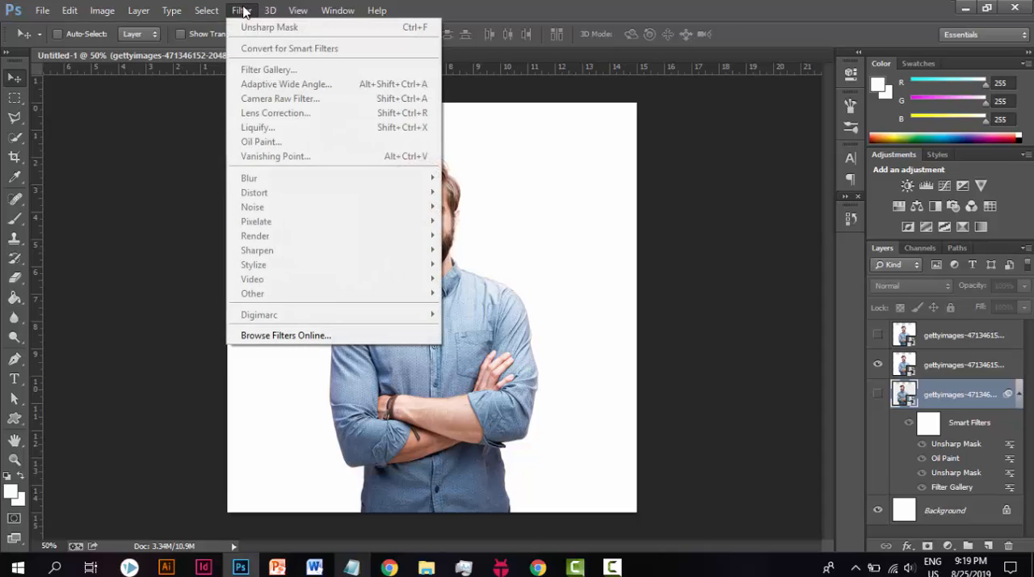
pyautogui.click(959, 391)
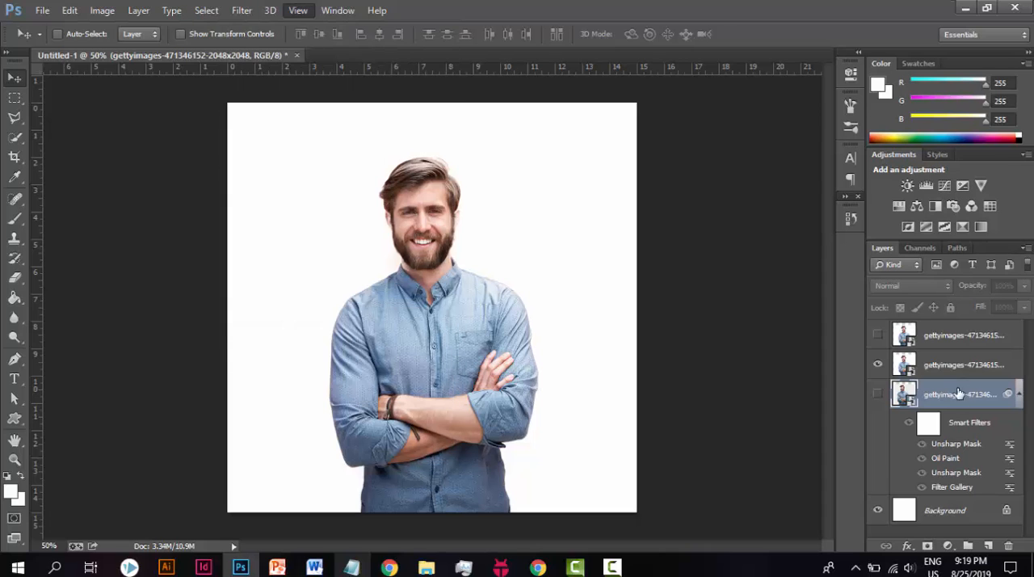
pyautogui.click(949, 374)
pyautogui.click(234, 11)
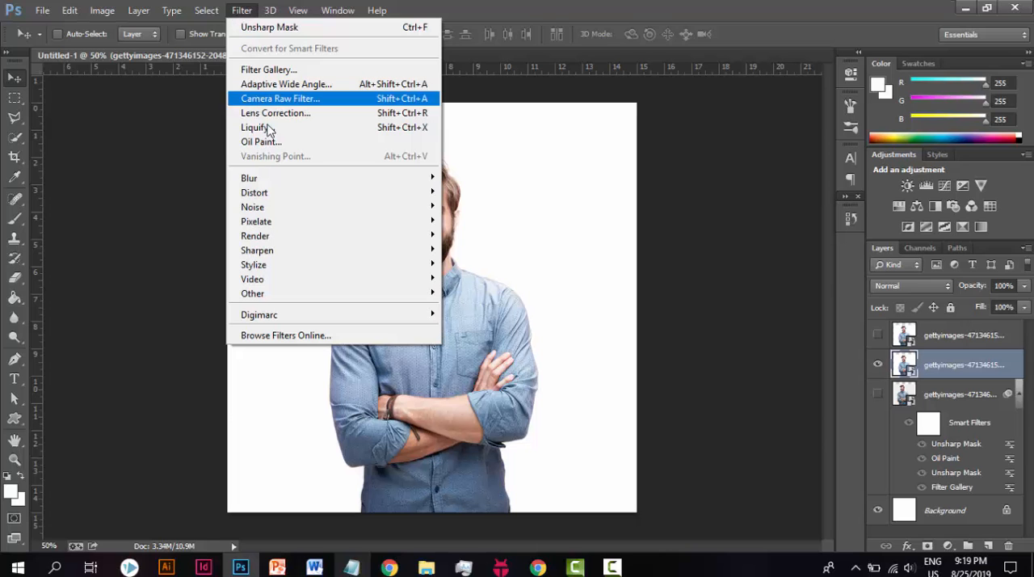
pyautogui.click(286, 73)
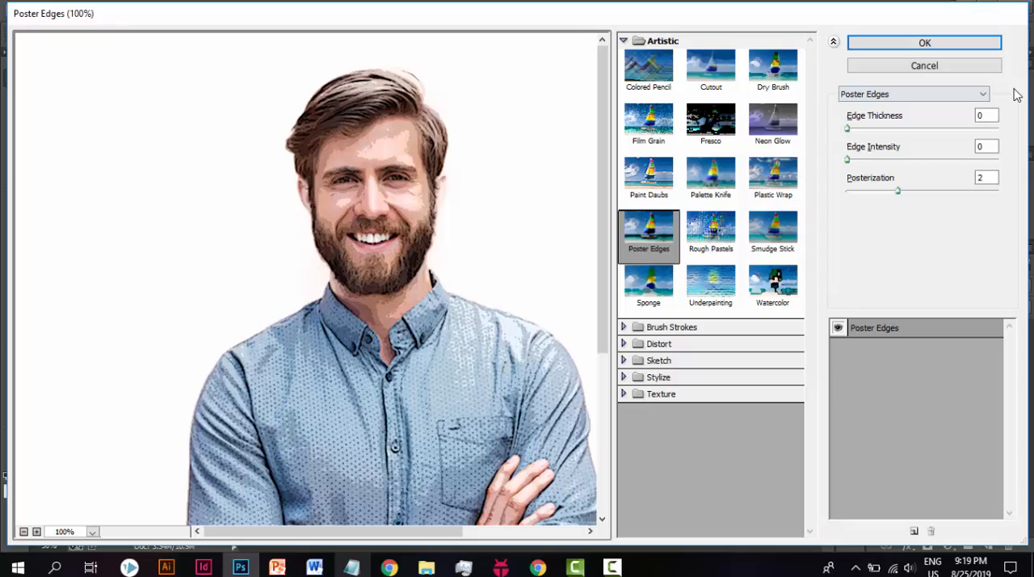
# Step: Keep the Poster Edges edge thickness at 0 and set its edge intensity to 5
pyautogui.click(996, 115)
pyautogui.click(985, 146)
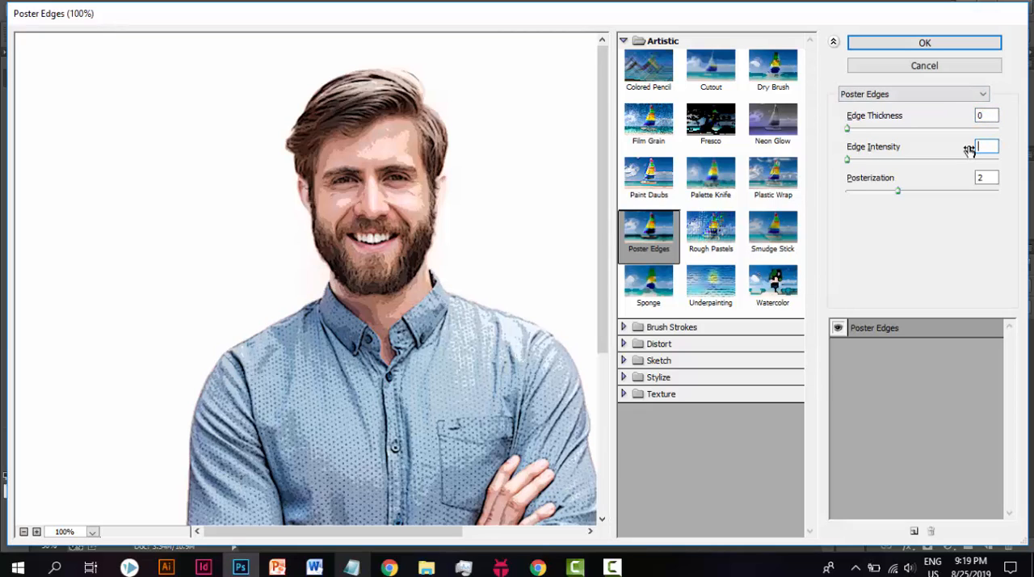
pyautogui.write('6')
pyautogui.press('BackSpace')
pyautogui.write('4')
pyautogui.press('BackSpace')
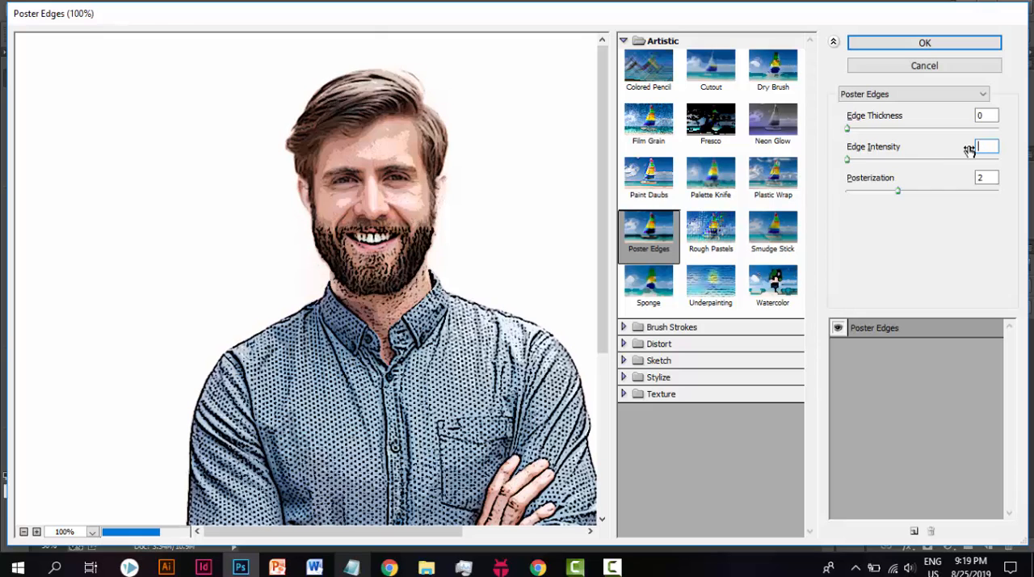
pyautogui.write('8')
pyautogui.press('BackSpace')
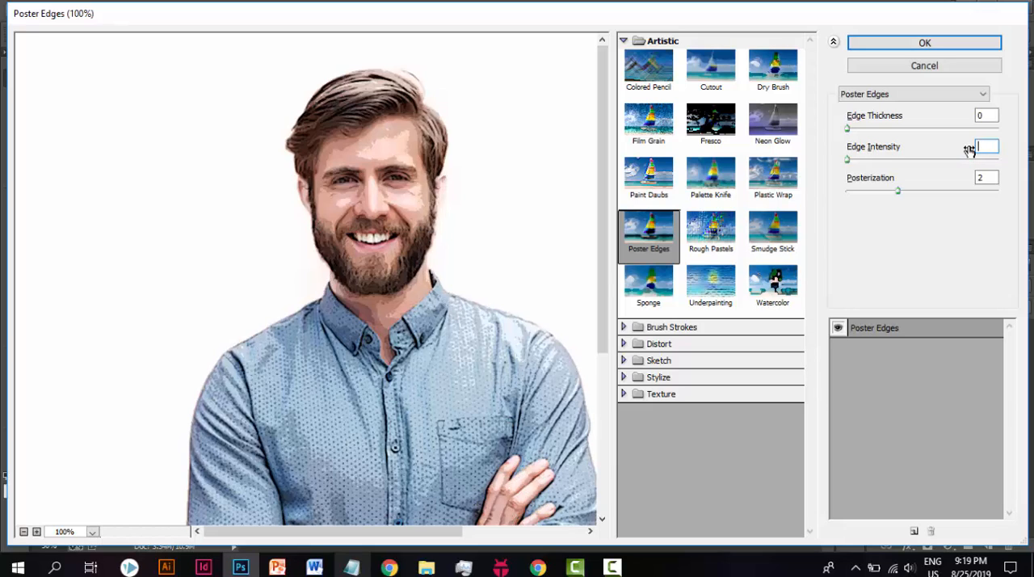
pyautogui.write('5')
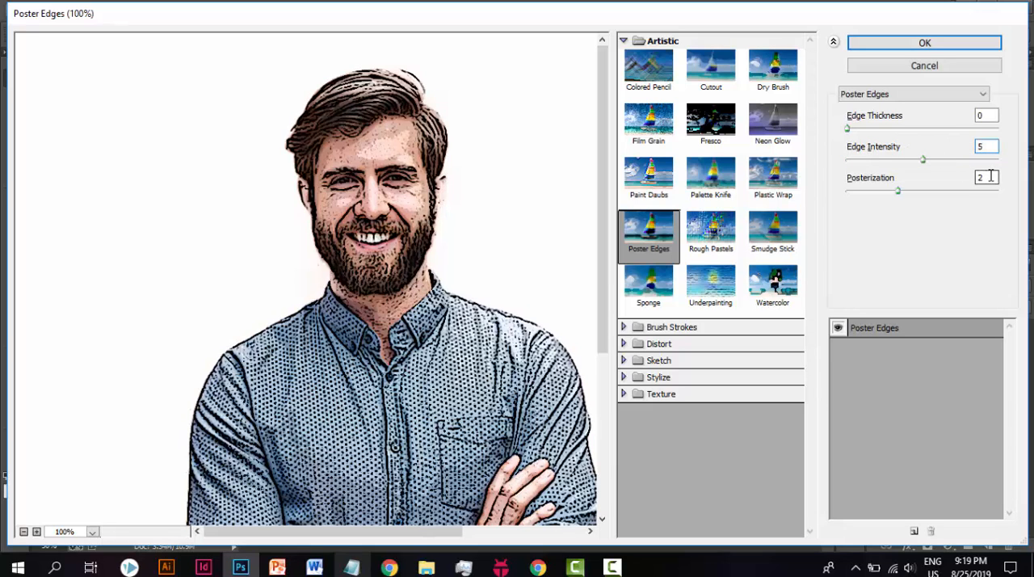
# Step: Set the Poster Edges posterization to 1 and apply the filter to the middle photo layer
pyautogui.click(989, 177)
pyautogui.press('BackSpace')
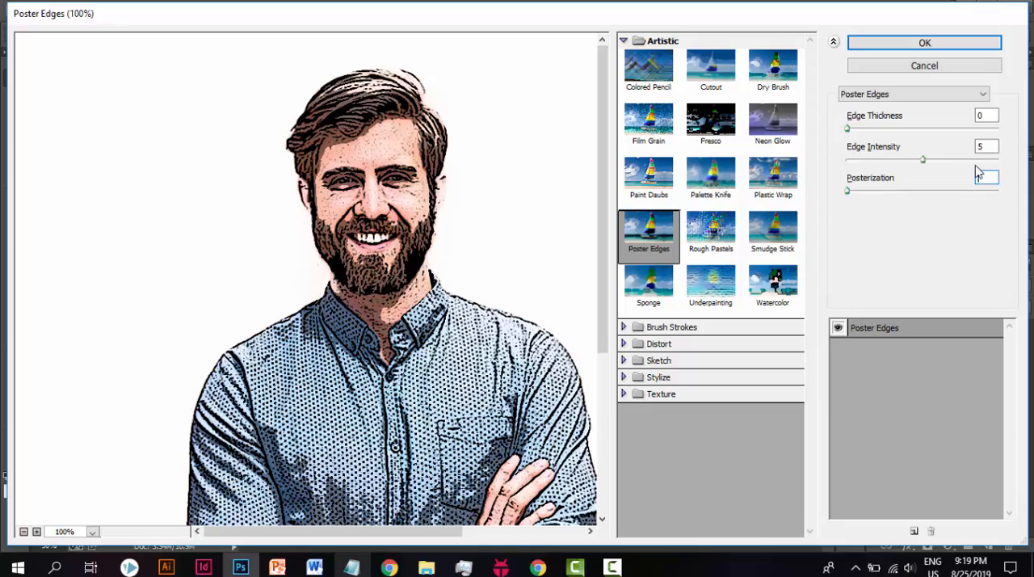
pyautogui.write('2')
pyautogui.press('BackSpace')
pyautogui.write('1')
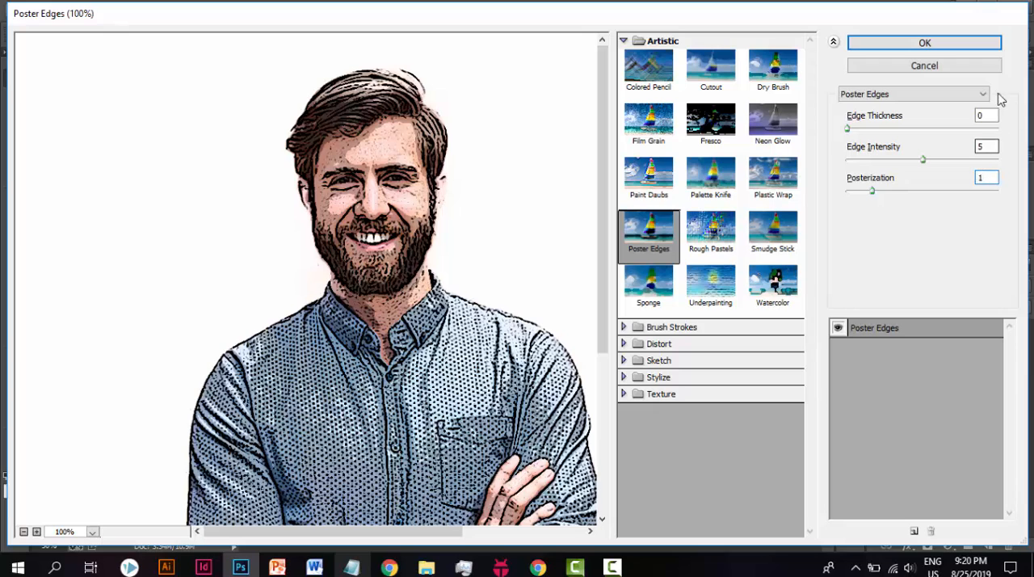
pyautogui.click(917, 45)
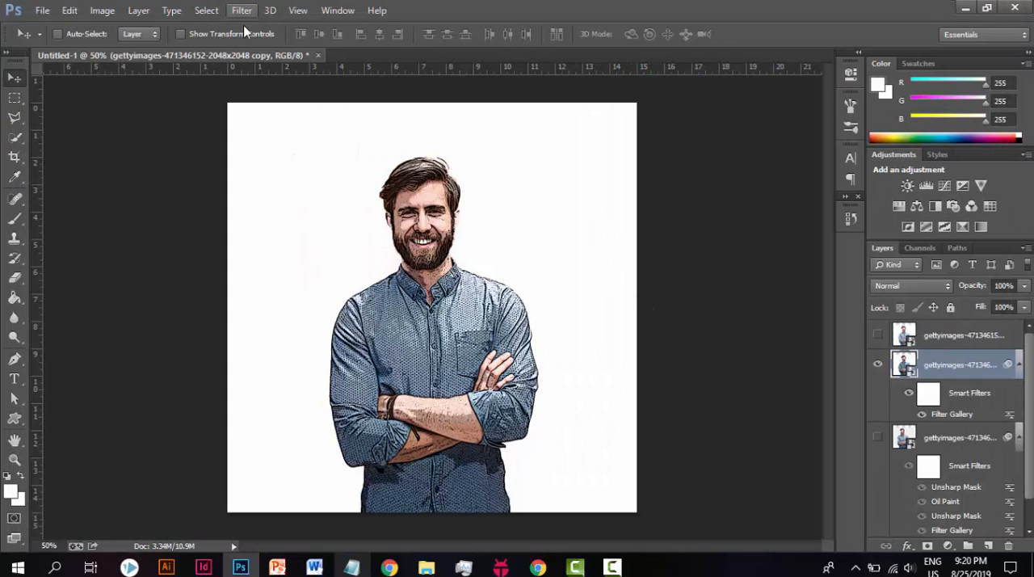
# Step: Read step 9 in the Portrait steps notes, and return to Photoshop
pyautogui.click(351, 567)
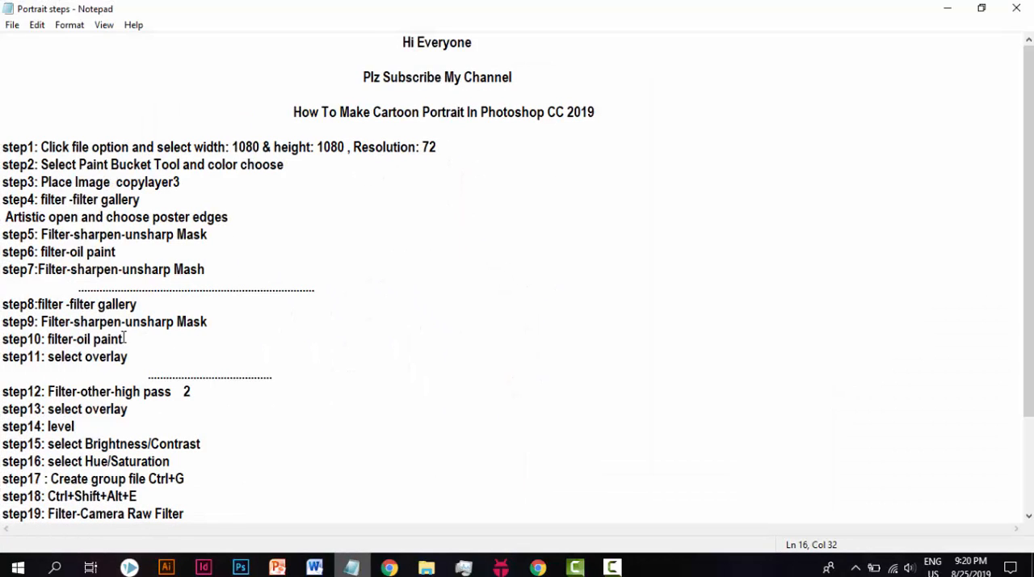
pyautogui.moveTo(47, 322); pyautogui.dragTo(209, 321)
pyautogui.click(212, 321)
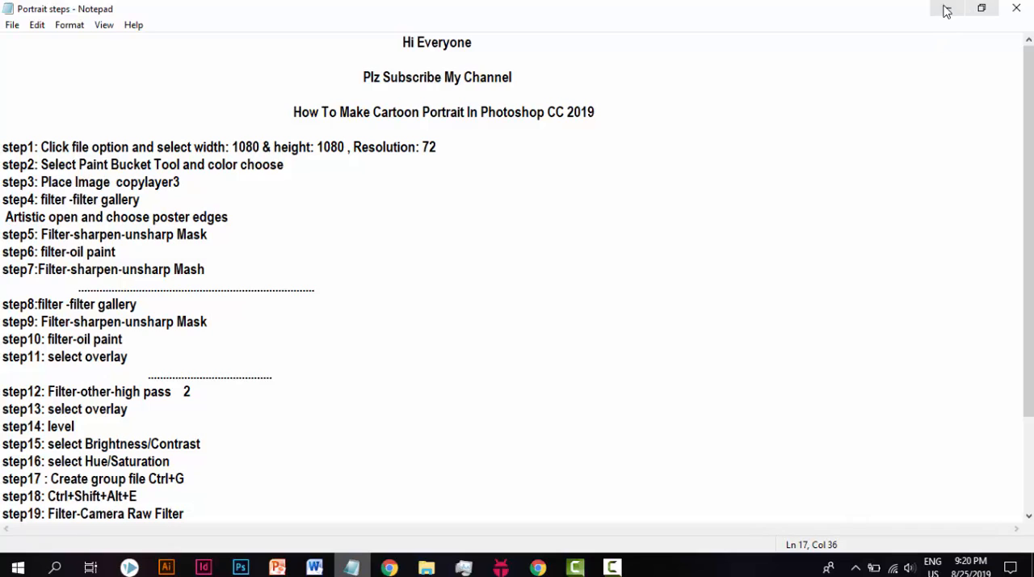
pyautogui.click(948, 8)
# Step: Apply Unsharp Mask to the middle photo layer with amount 30% and threshold 60 levels
pyautogui.click(241, 10)
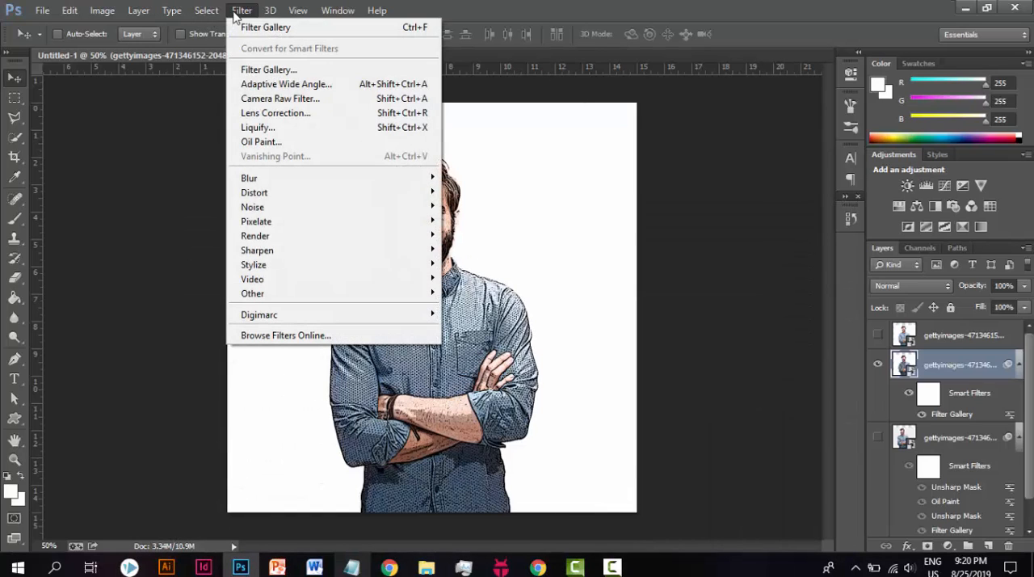
pyautogui.moveTo(365, 257)
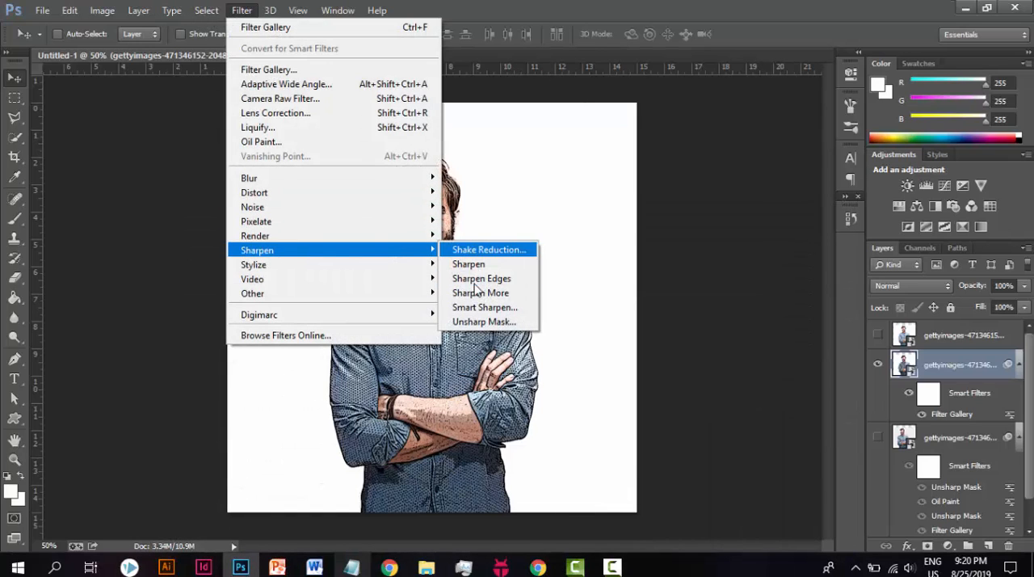
pyautogui.click(481, 323)
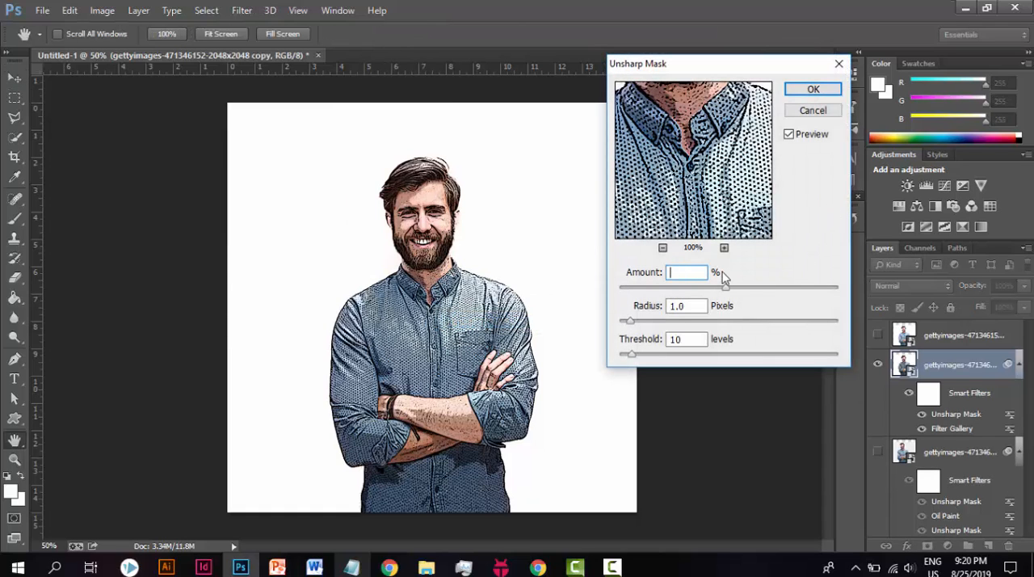
pyautogui.write('30')
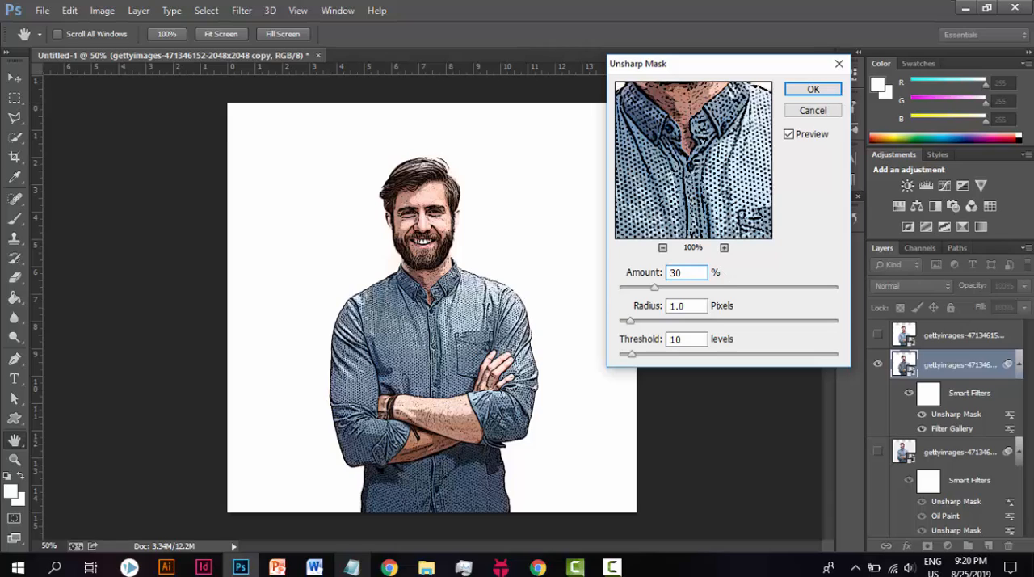
pyautogui.moveTo(692, 307); pyautogui.dragTo(650, 331)
pyautogui.click(688, 339)
pyautogui.write('60')
pyautogui.click(812, 89)
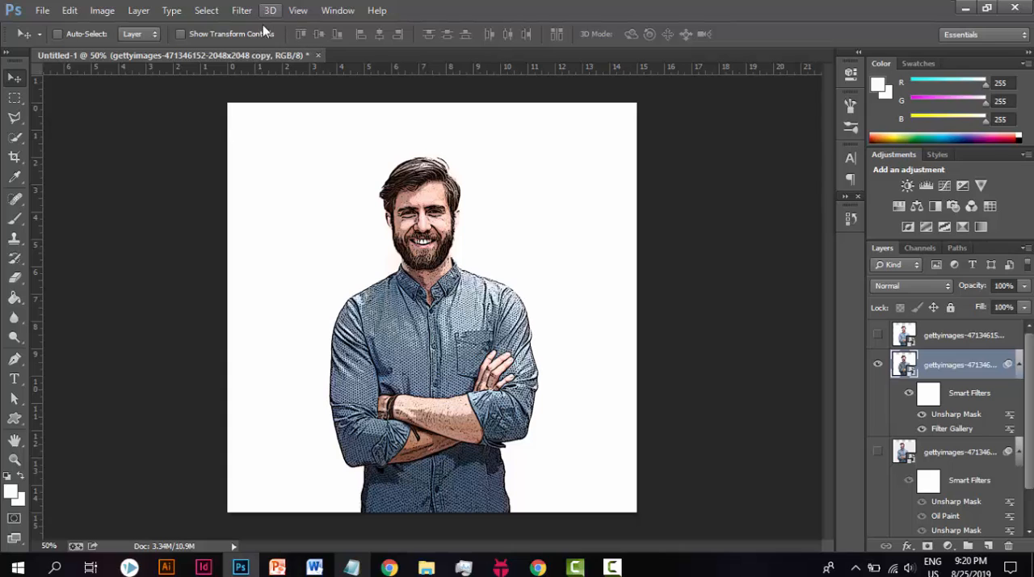
# Step: Read step 10 in the Portrait steps notes, and return to Photoshop
pyautogui.click(350, 568)
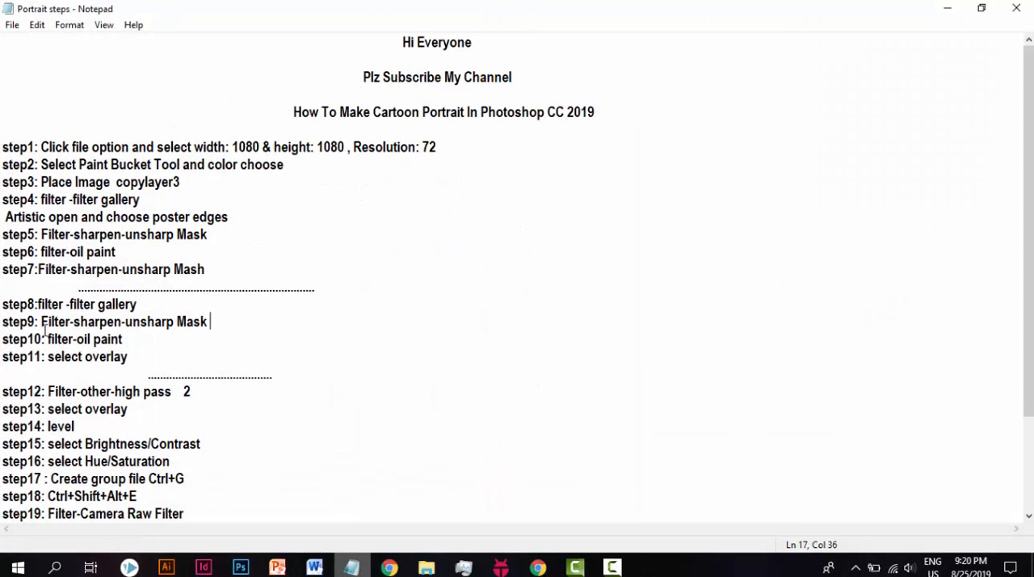
pyautogui.moveTo(45, 331); pyautogui.dragTo(79, 339)
pyautogui.click(78, 339)
pyautogui.click(129, 340)
pyautogui.click(950, 11)
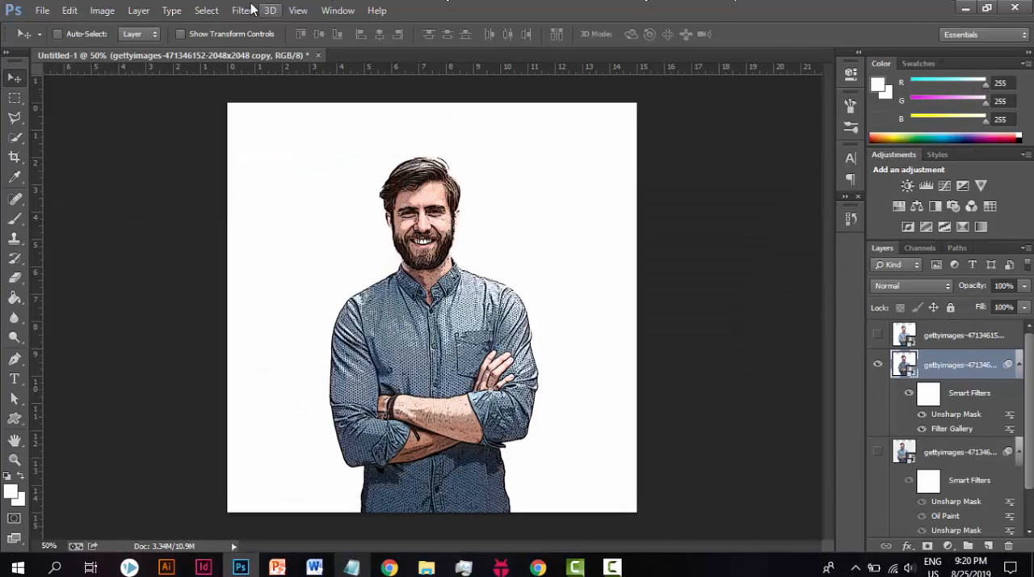
# Step: Open the Oil Paint filter for the middle photo layer and set stylization to 4, cleanliness to 1 and scale to 1
pyautogui.click(243, 10)
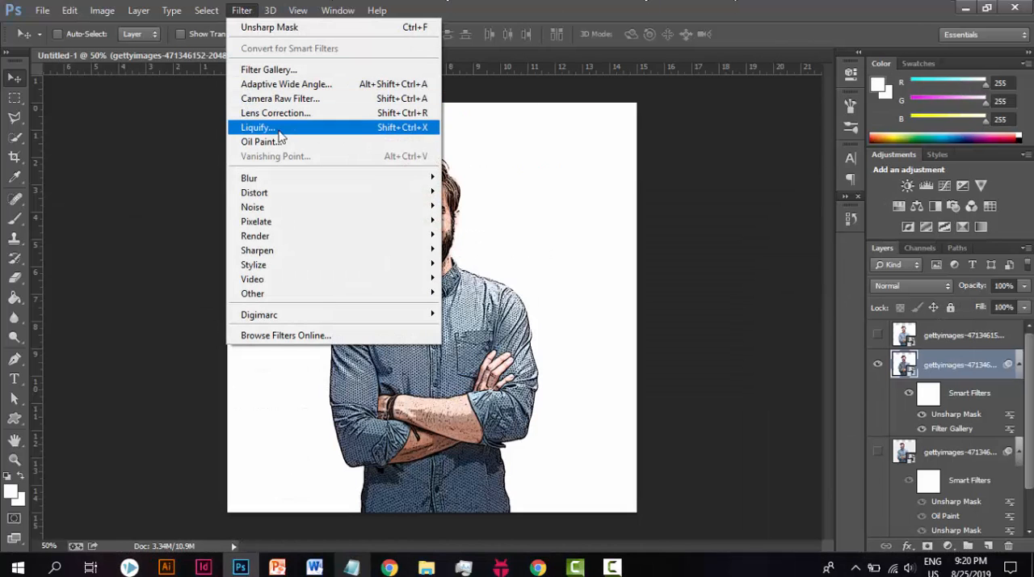
pyautogui.click(282, 144)
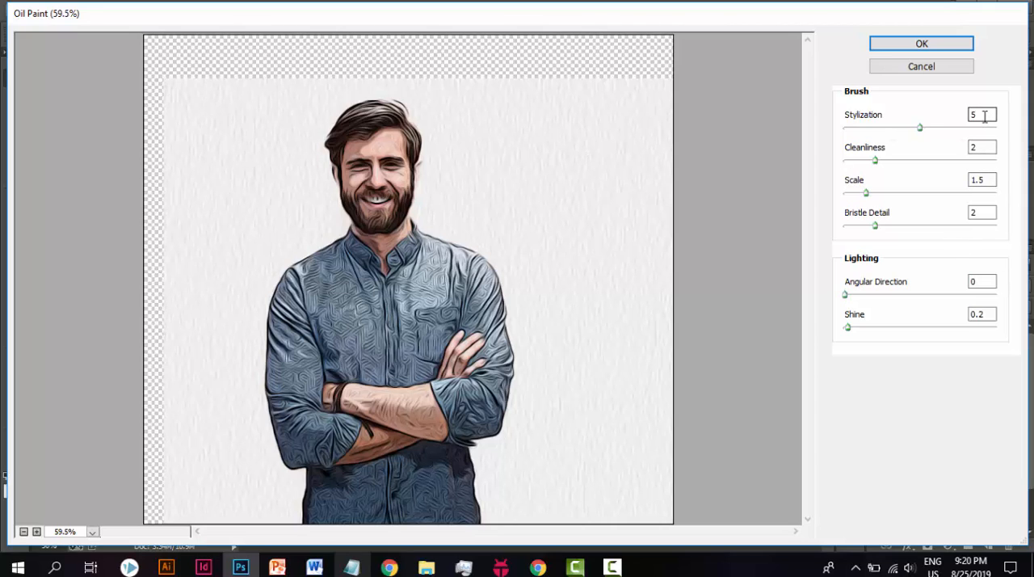
pyautogui.moveTo(985, 116); pyautogui.dragTo(945, 120)
pyautogui.press('BackSpace')
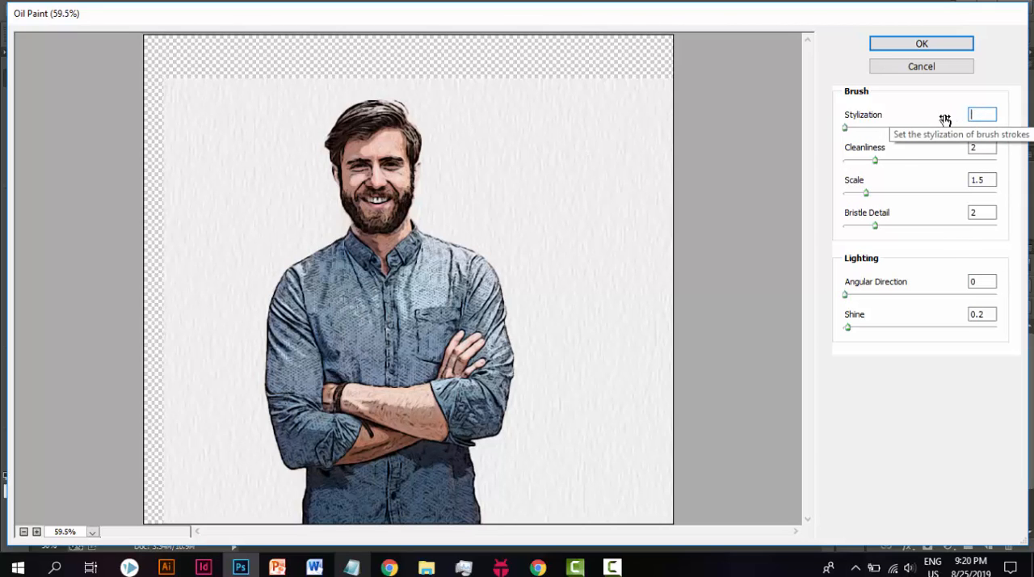
pyautogui.write('4')
pyautogui.press('Tab')
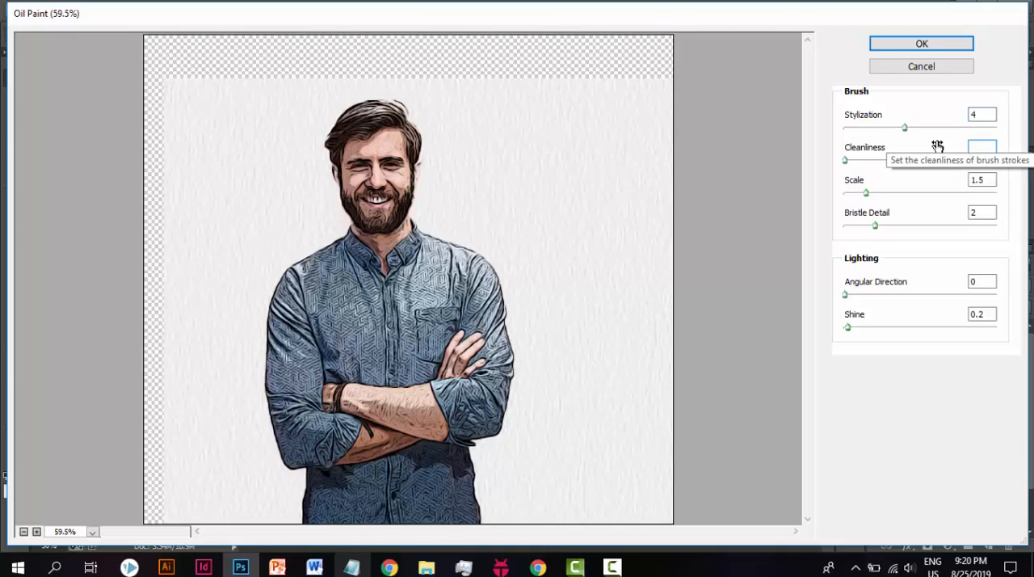
pyautogui.write('1')
pyautogui.moveTo(994, 179); pyautogui.dragTo(937, 176)
pyautogui.press('BackSpace')
pyautogui.write('1')
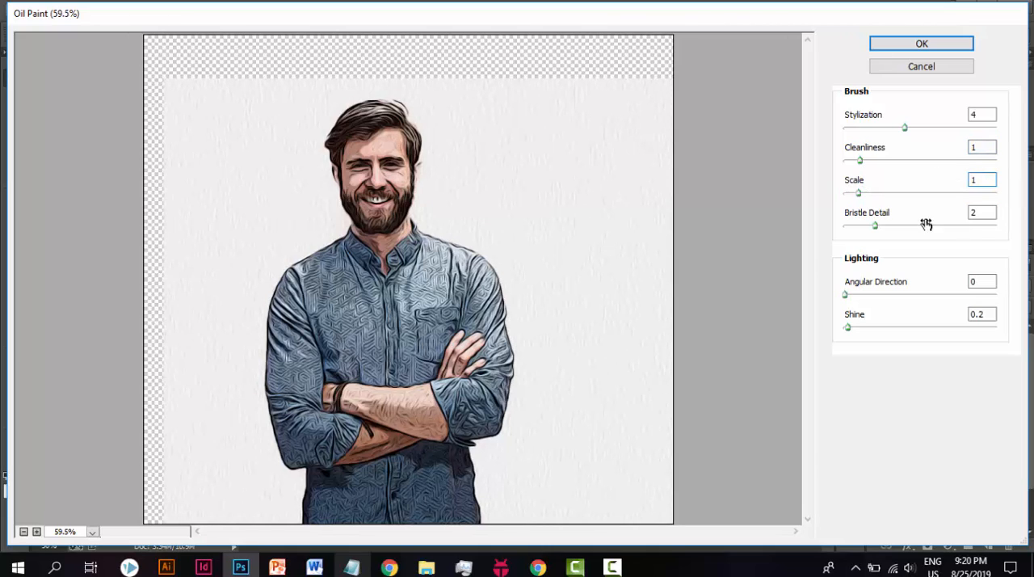
# Step: Set the Oil Paint bristle detail to 1 and shine to 0.1, and apply the filter
pyautogui.click(981, 211)
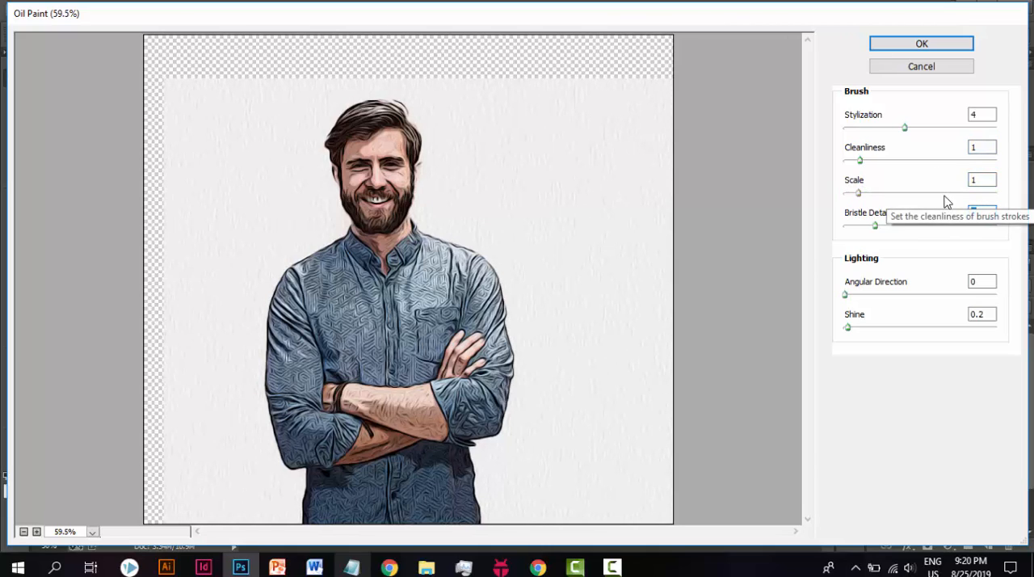
pyautogui.press('BackSpace')
pyautogui.write('1')
pyautogui.click(983, 280)
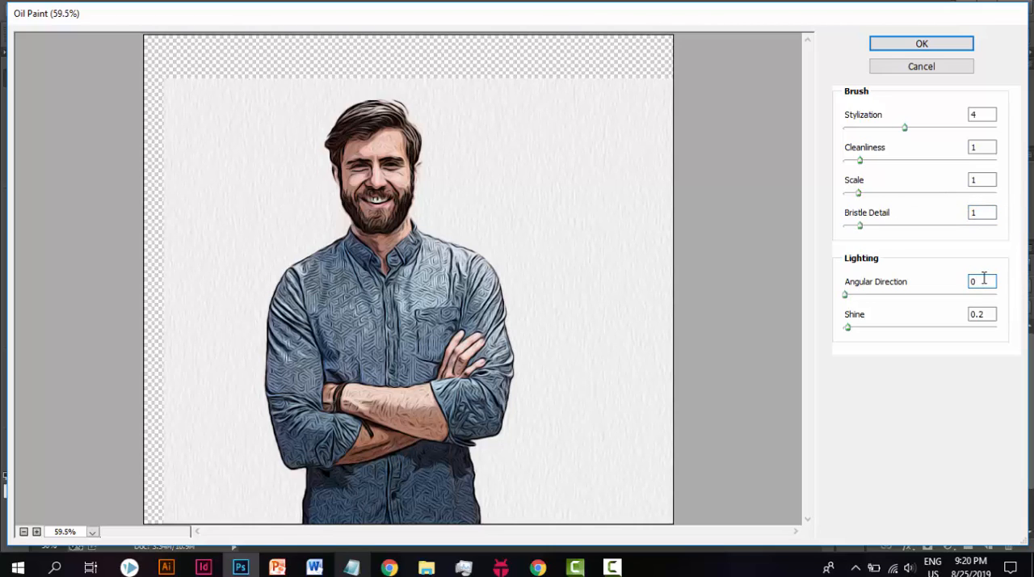
pyautogui.click(982, 313)
pyautogui.write('0.1')
pyautogui.click(922, 45)
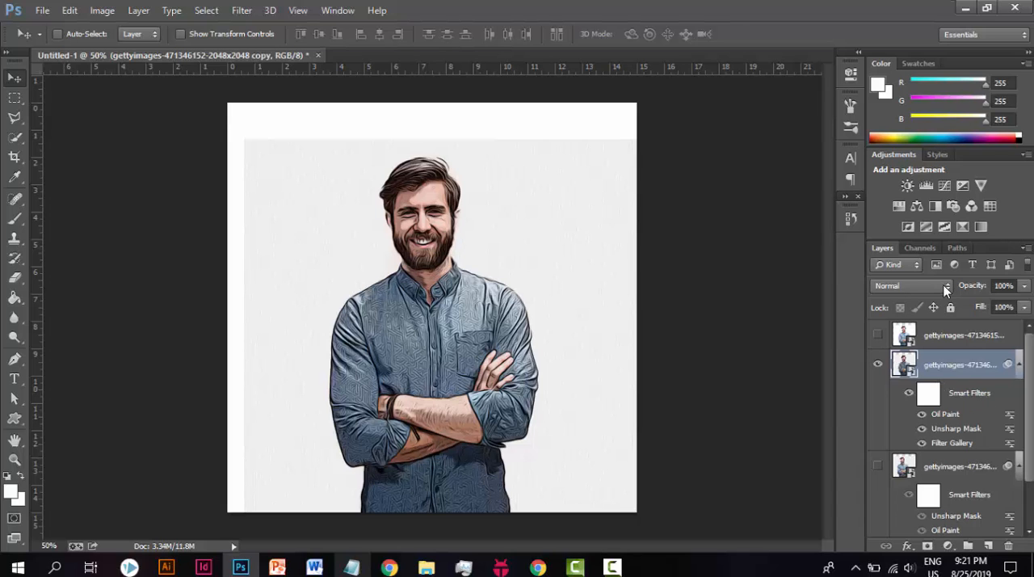
# Step: Read step 11 in the Portrait steps notes, and return to Photoshop
pyautogui.click(946, 287)
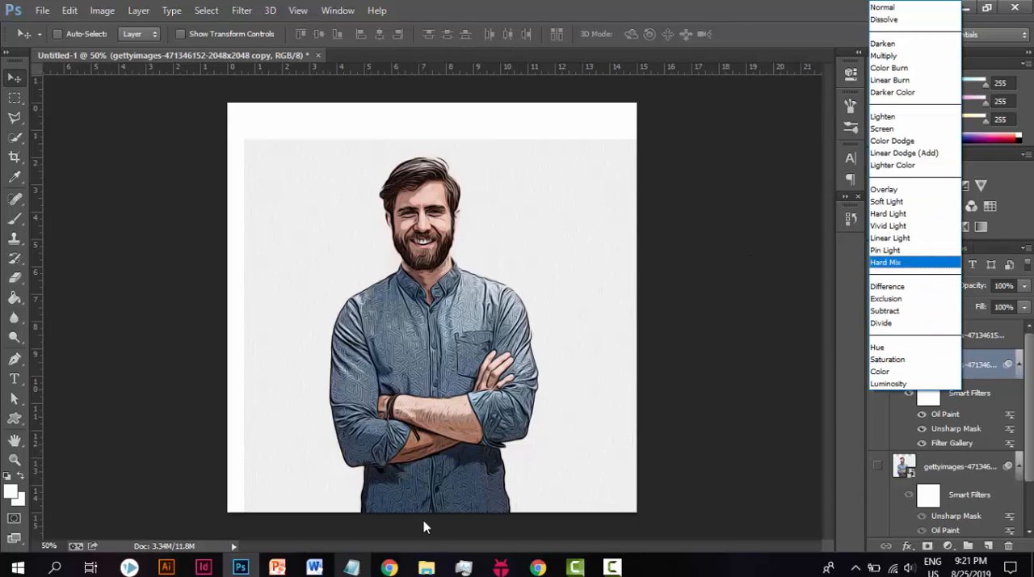
pyautogui.click(352, 567)
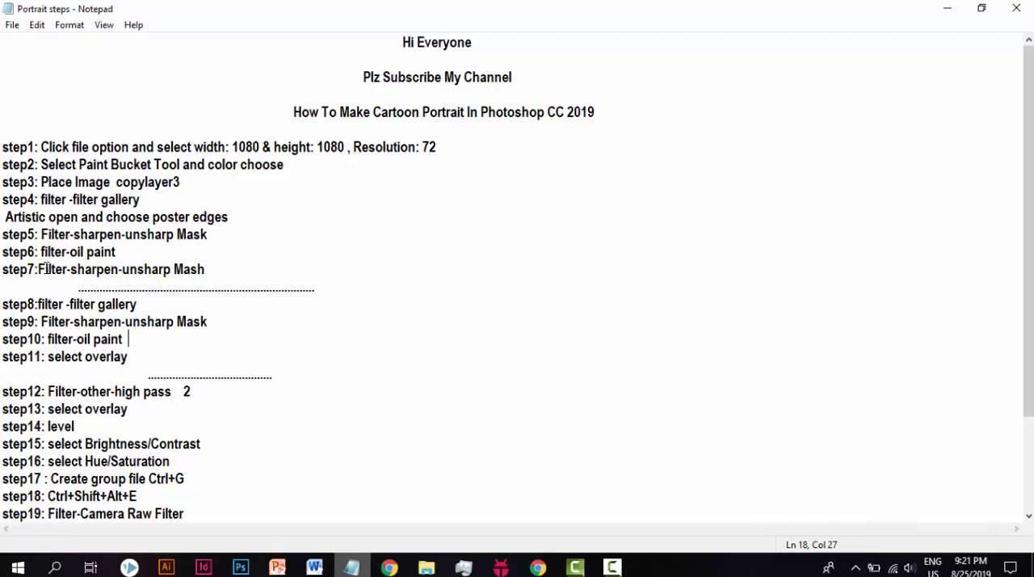
pyautogui.click(208, 270)
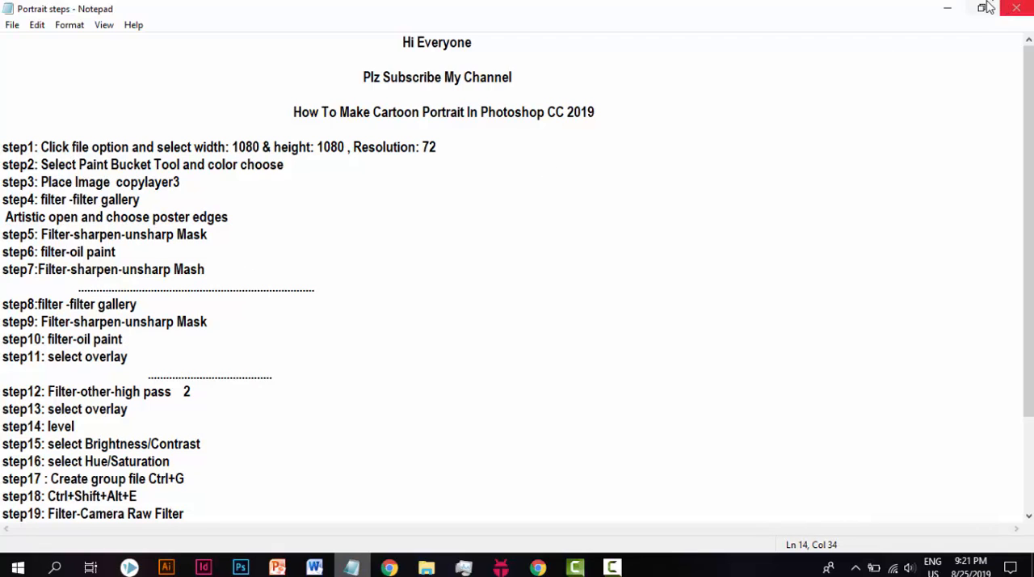
pyautogui.click(947, 8)
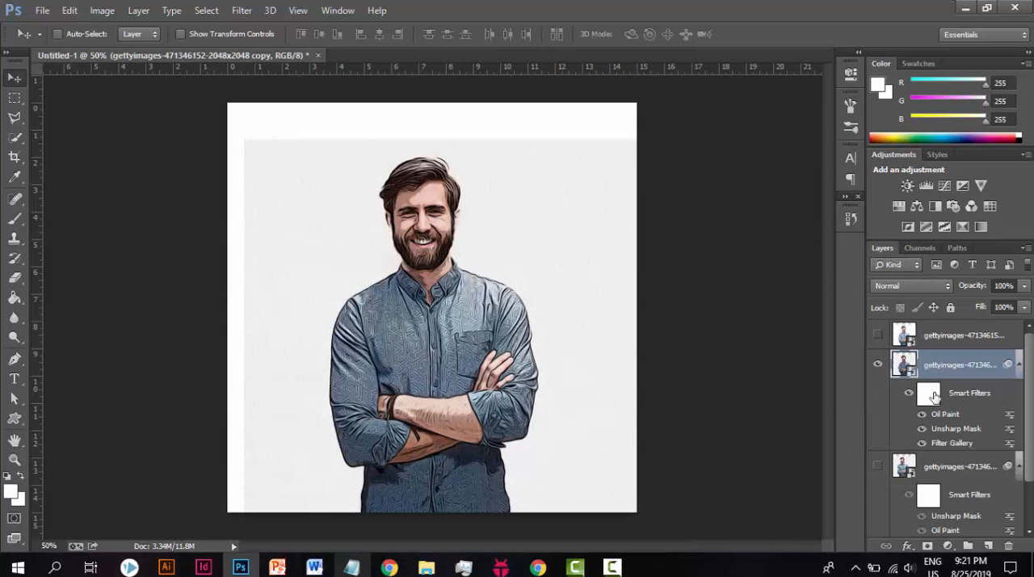
# Step: Set the middle photo layer's blend mode to Overlay and show the lowest photo layer beneath it
pyautogui.click(938, 284)
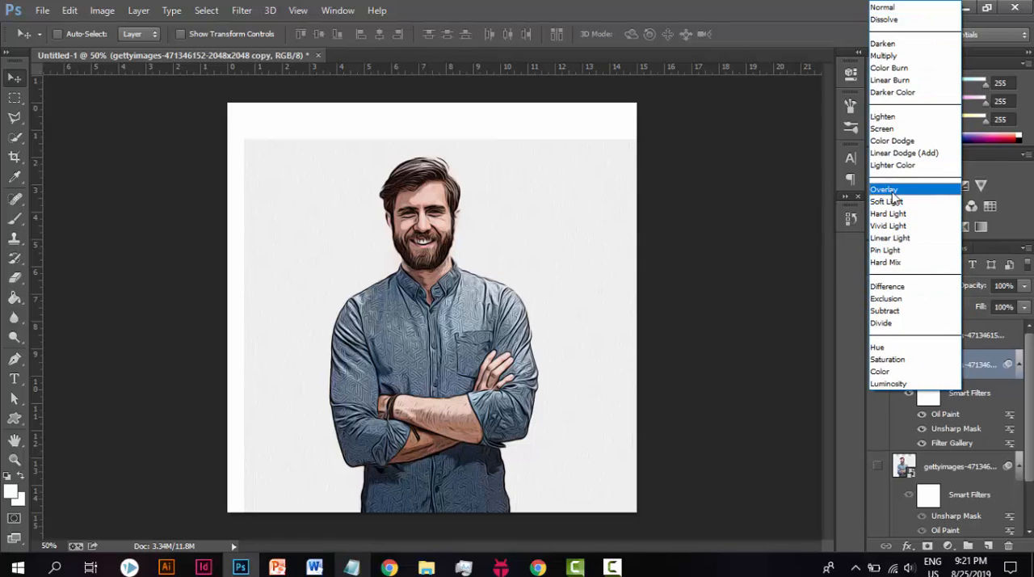
pyautogui.click(889, 190)
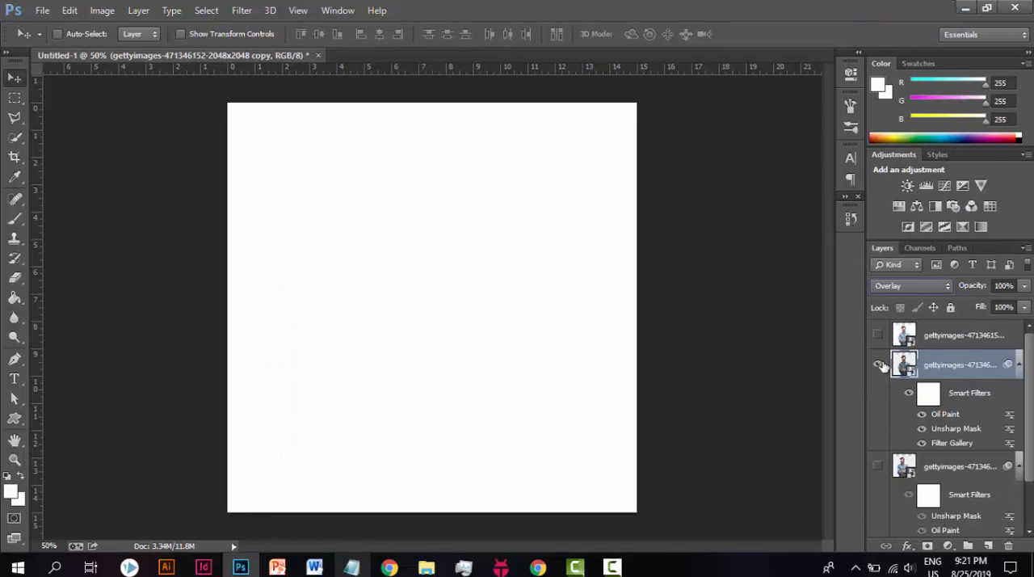
pyautogui.click(879, 467)
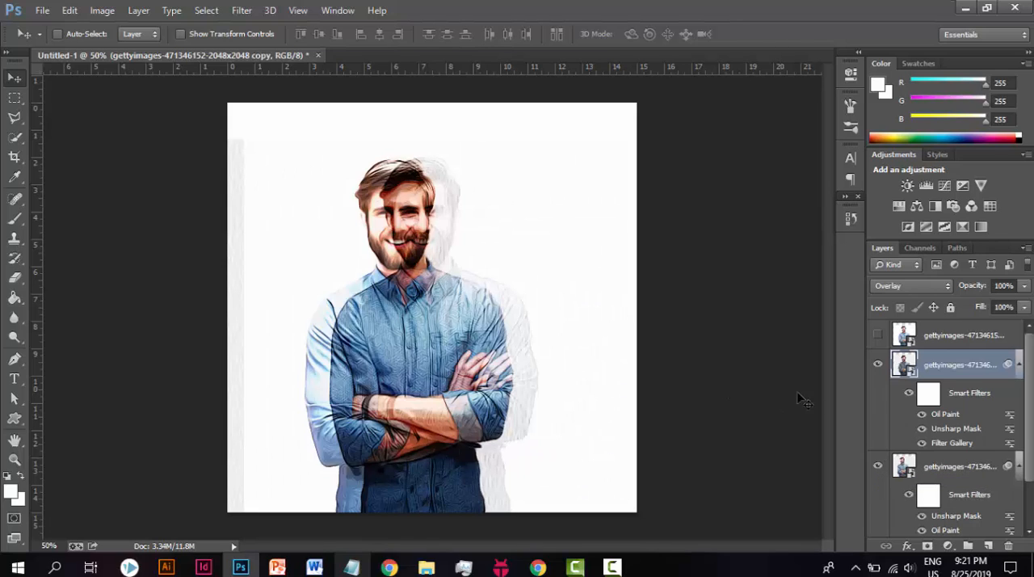
# Step: Move the middle photo layer so the man lines up exactly with the man in the lowest photo layer
pyautogui.click(878, 364)
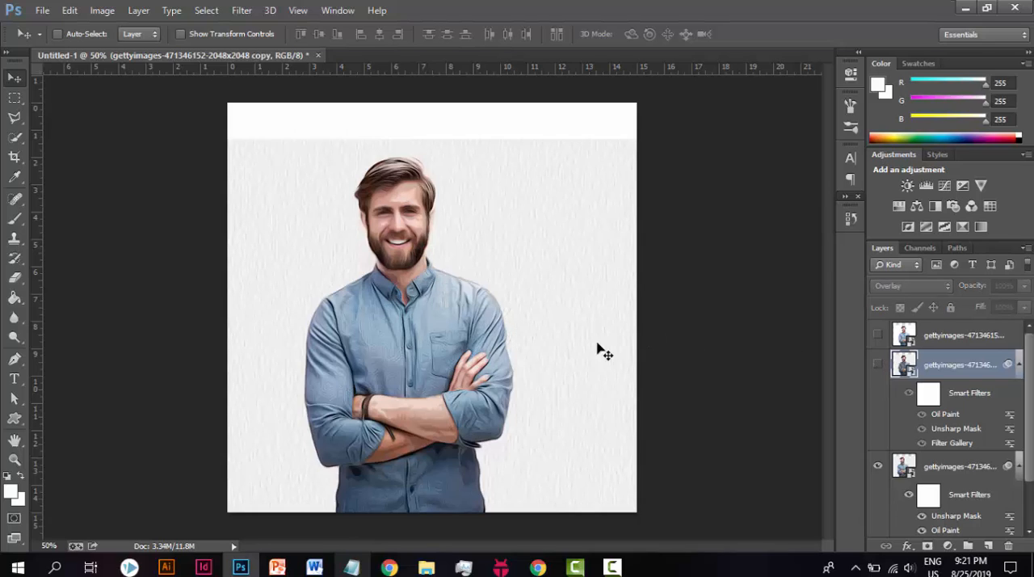
pyautogui.moveTo(578, 337); pyautogui.dragTo(580, 330)
pyautogui.scroll(-2, 937, 504)
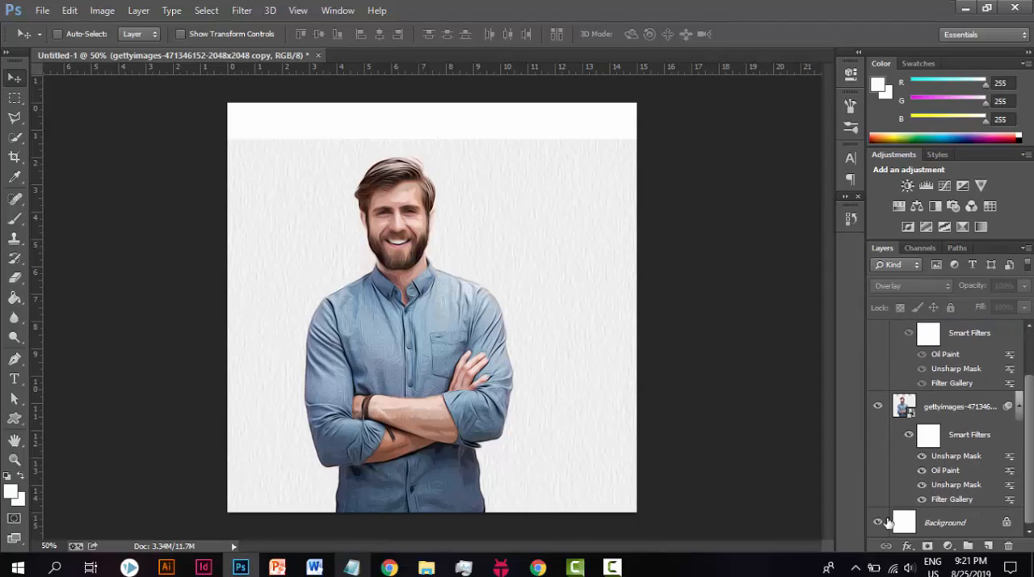
pyautogui.click(613, 567)
pyautogui.click(275, 370)
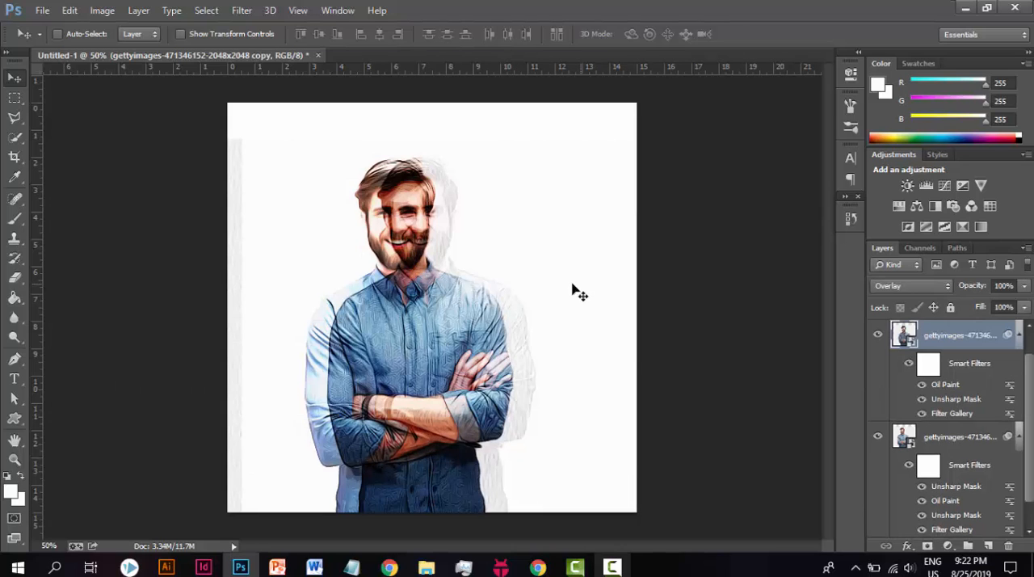
pyautogui.moveTo(485, 349); pyautogui.dragTo(440, 346)
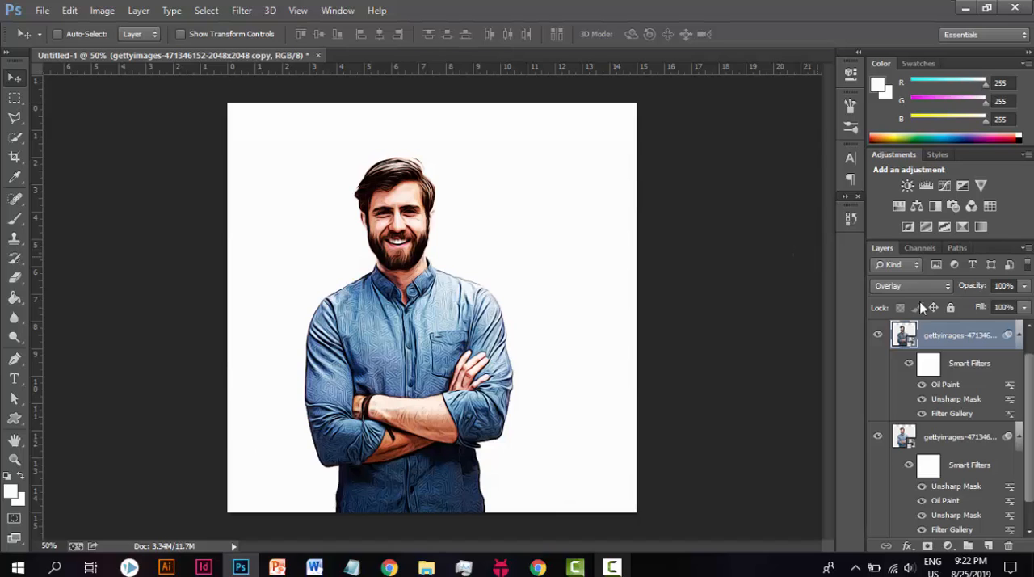
# Step: Hide the two filtered photo layers, then select and show the topmost photo layer
pyautogui.scroll(1, 1009, 392)
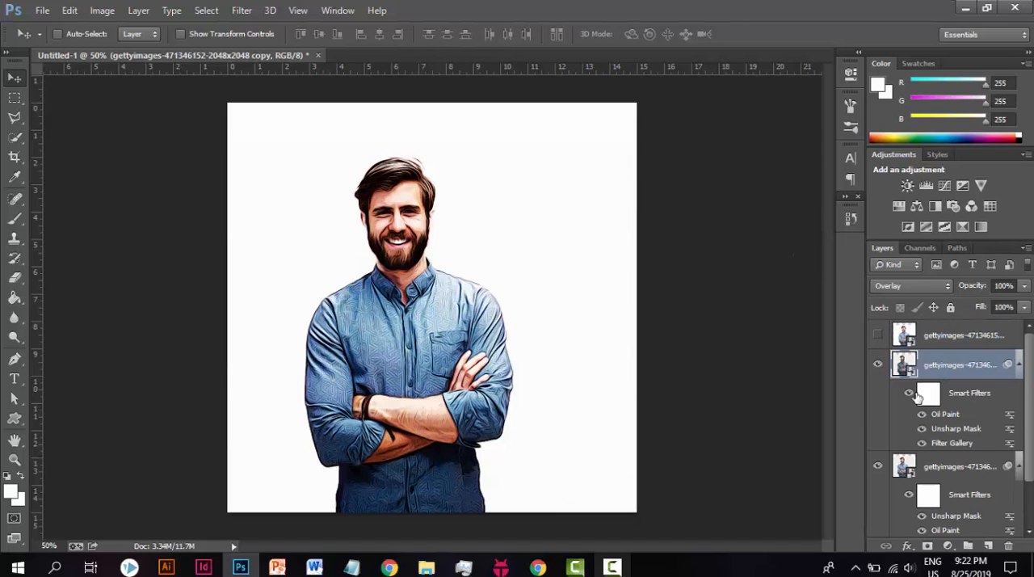
pyautogui.click(878, 365)
pyautogui.click(878, 470)
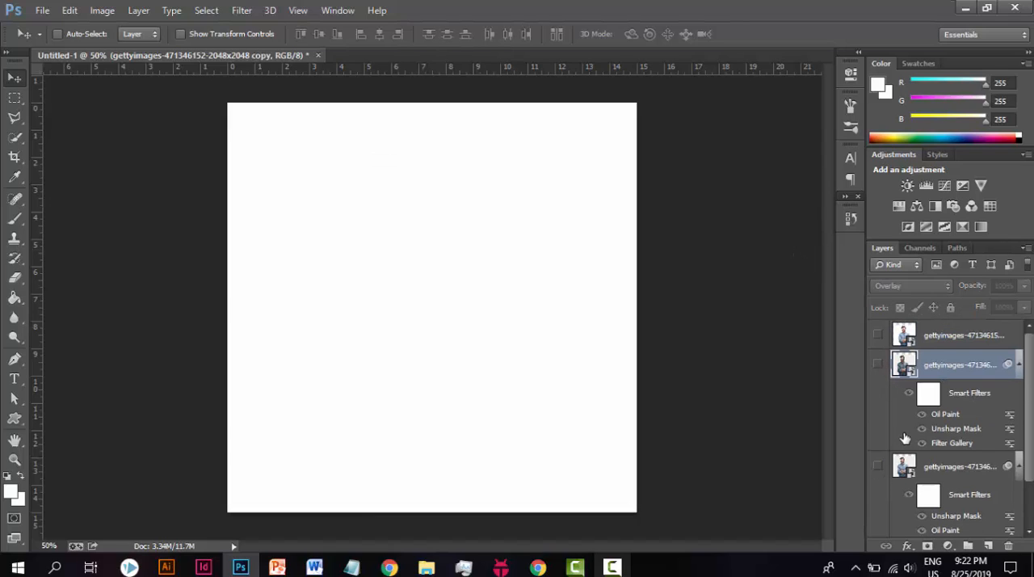
pyautogui.click(924, 341)
pyautogui.click(879, 335)
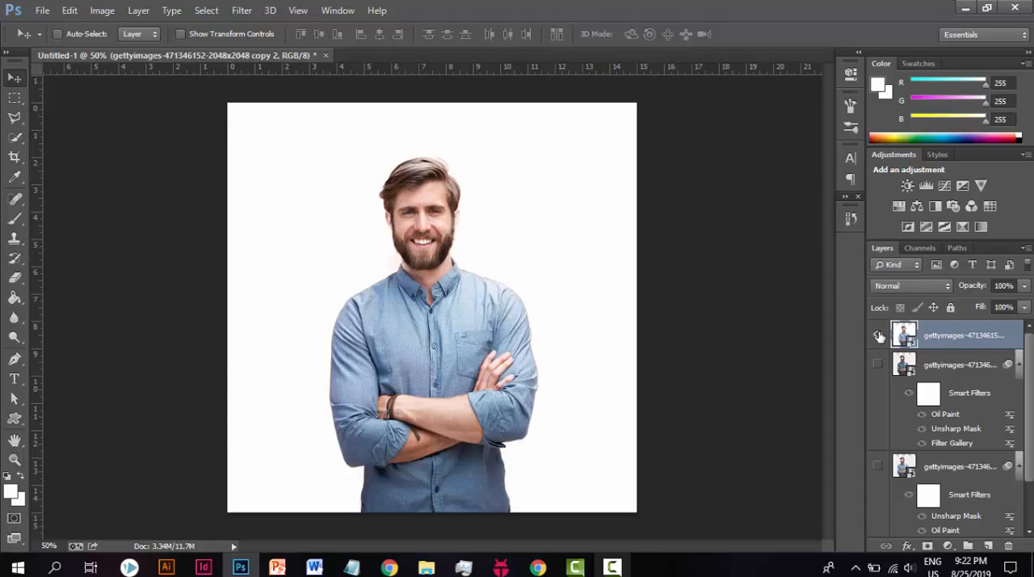
# Step: Read step 12 in the Portrait steps notes, and return to Photoshop
pyautogui.click(351, 567)
pyautogui.scroll(-1, 179, 313)
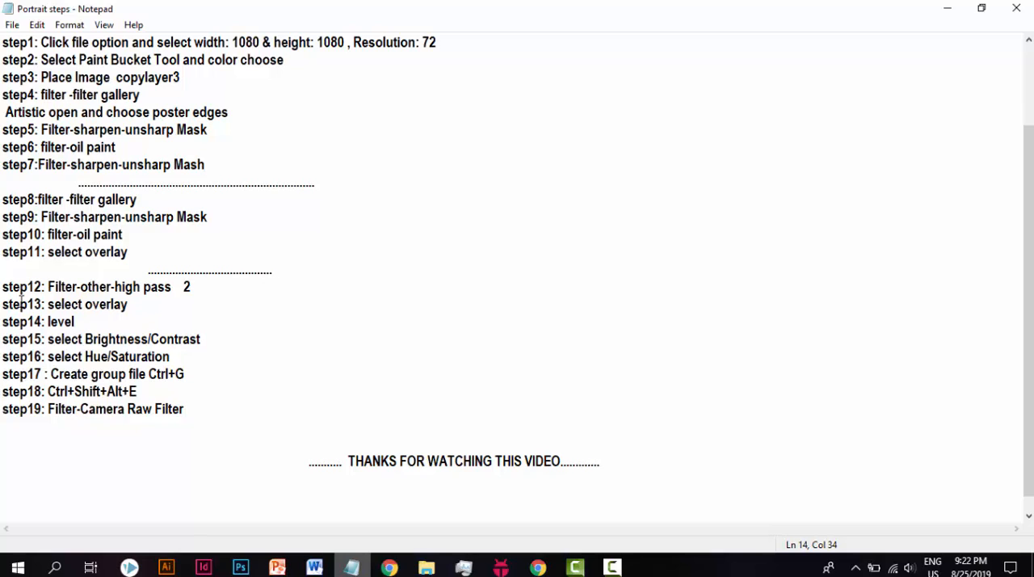
pyautogui.moveTo(47, 286); pyautogui.dragTo(184, 291)
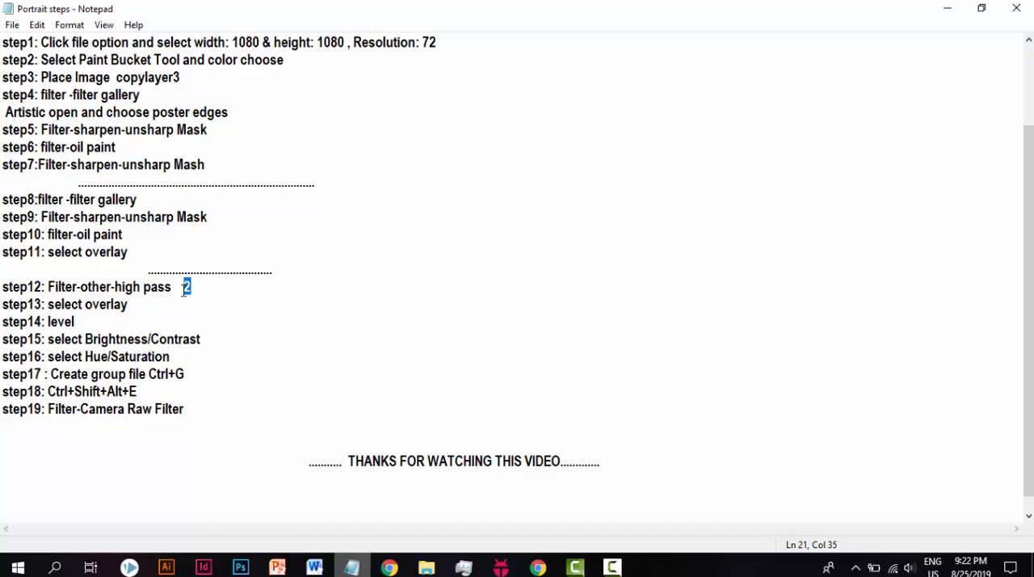
pyautogui.click(948, 8)
# Step: Apply a High Pass filter with a radius of 2.0 pixels to the topmost photo layer
pyautogui.click(254, 10)
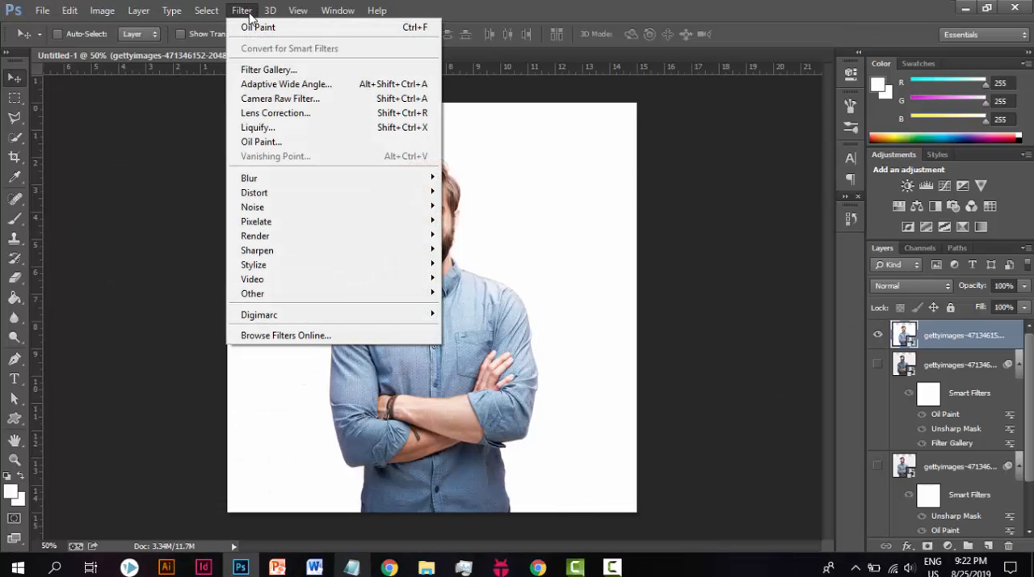
pyautogui.moveTo(347, 294)
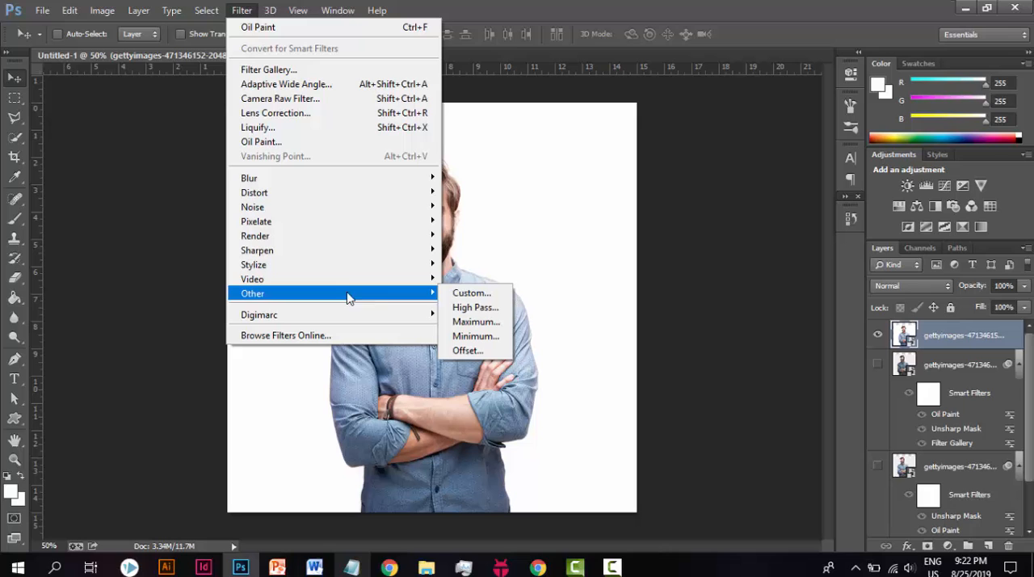
pyautogui.click(477, 307)
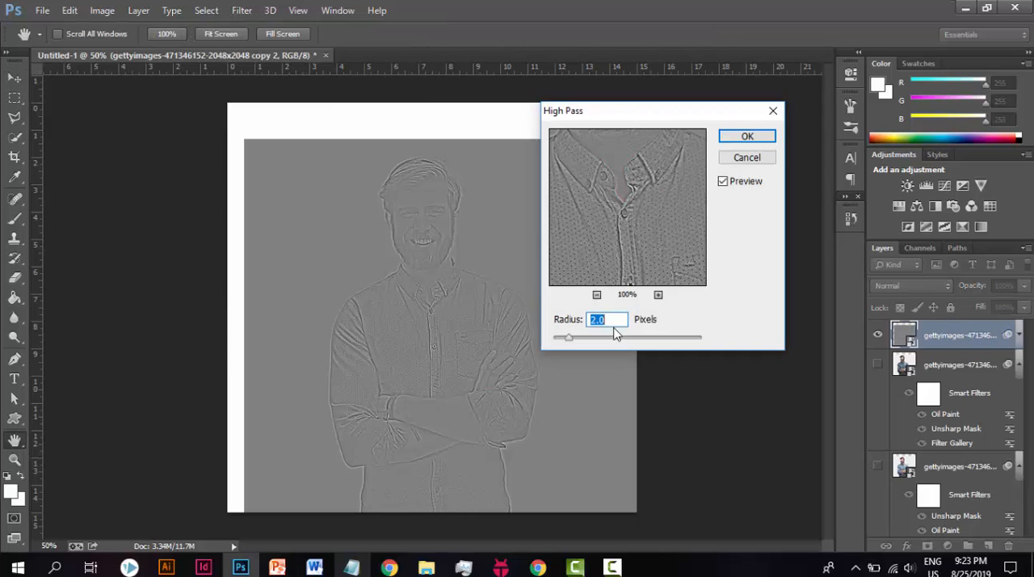
pyautogui.click(596, 295)
pyautogui.click(596, 295)
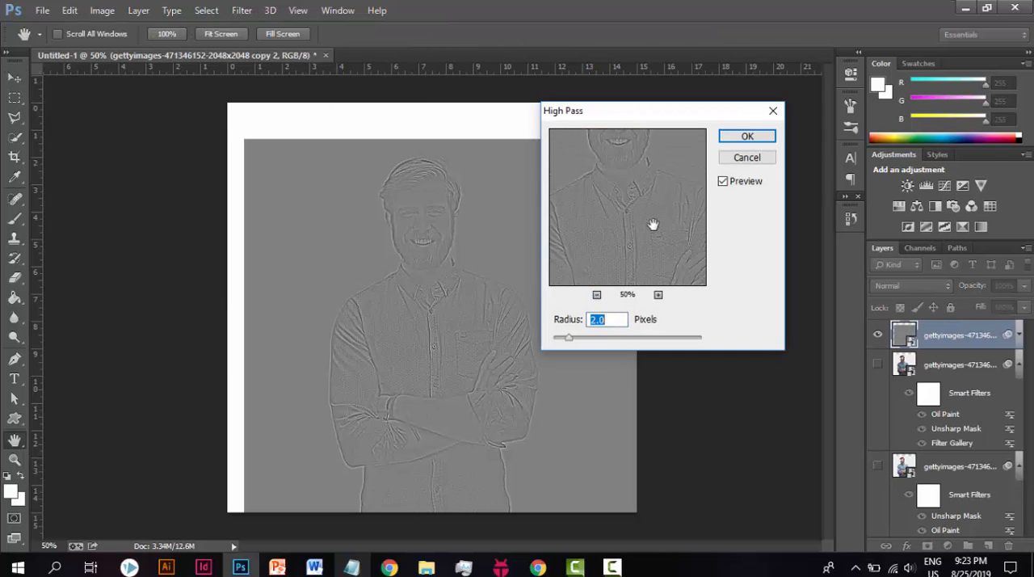
pyautogui.moveTo(655, 224); pyautogui.dragTo(649, 281)
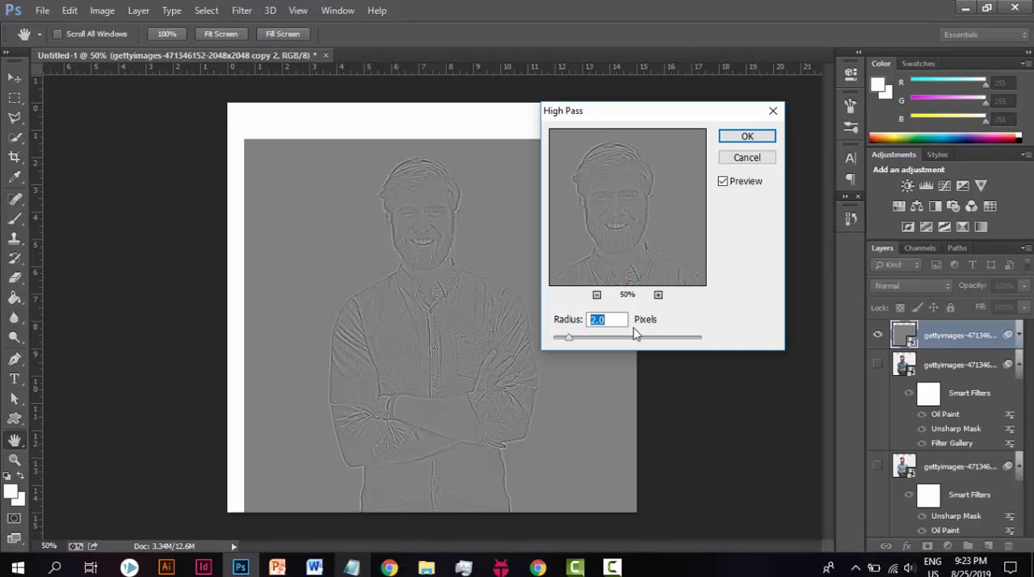
pyautogui.click(598, 321)
pyautogui.click(748, 137)
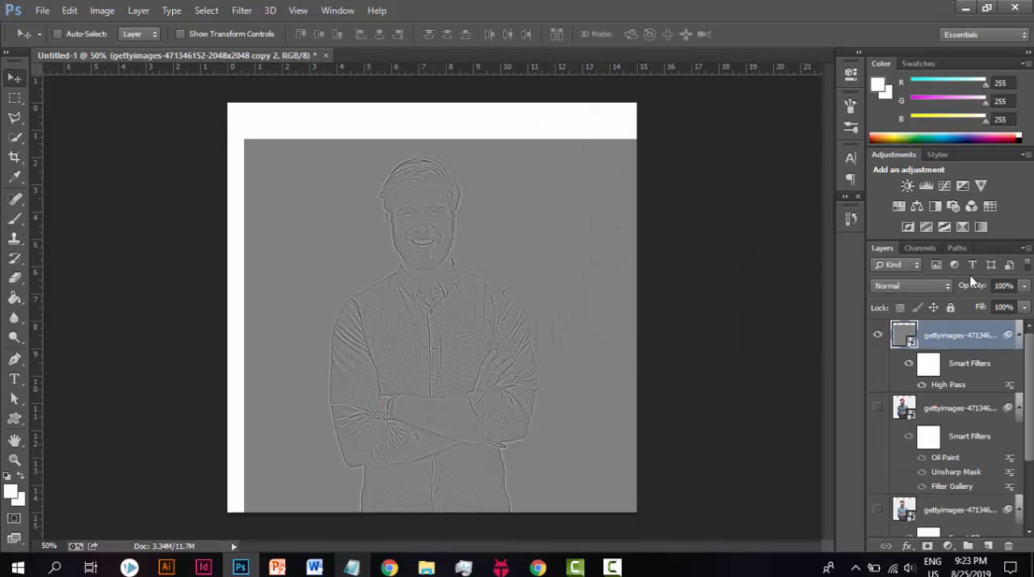
# Step: Read step 13 in the Portrait steps notes, and return to Photoshop
pyautogui.click(351, 567)
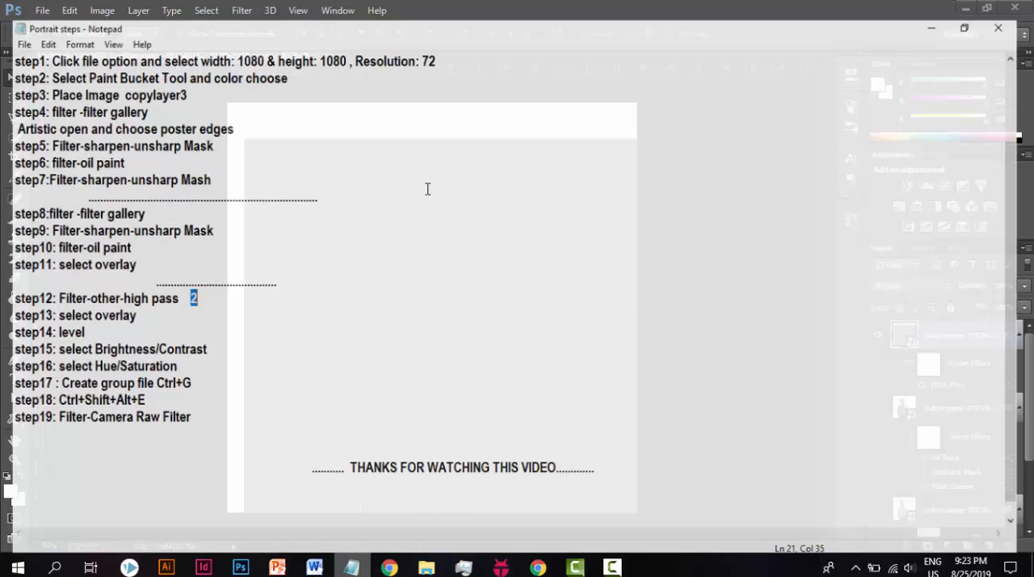
pyautogui.moveTo(49, 303); pyautogui.dragTo(137, 304)
pyautogui.click(138, 304)
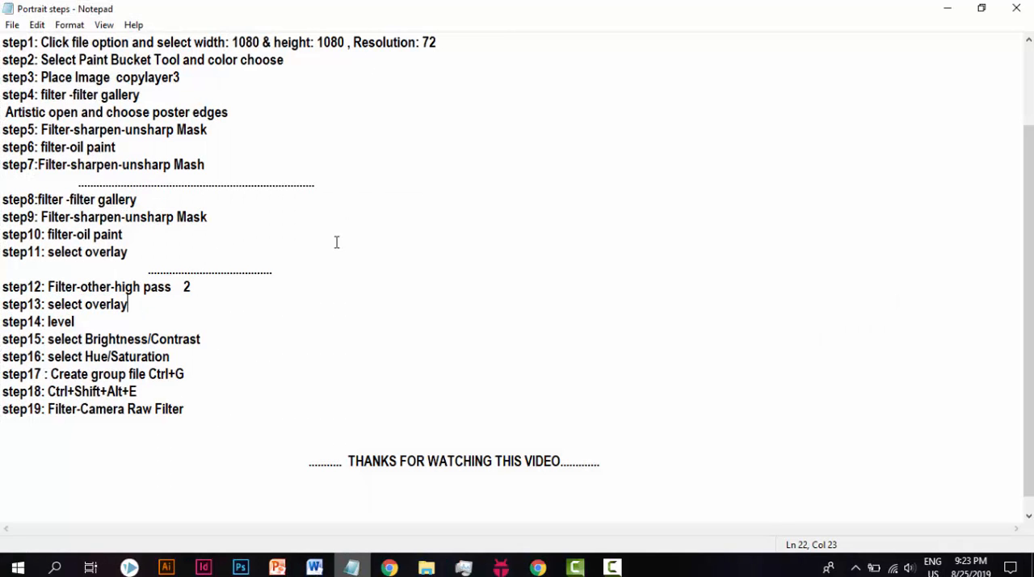
pyautogui.click(947, 8)
# Step: Set the High Pass layer's blend mode to Overlay and show the two filtered photo layers below it
pyautogui.click(937, 289)
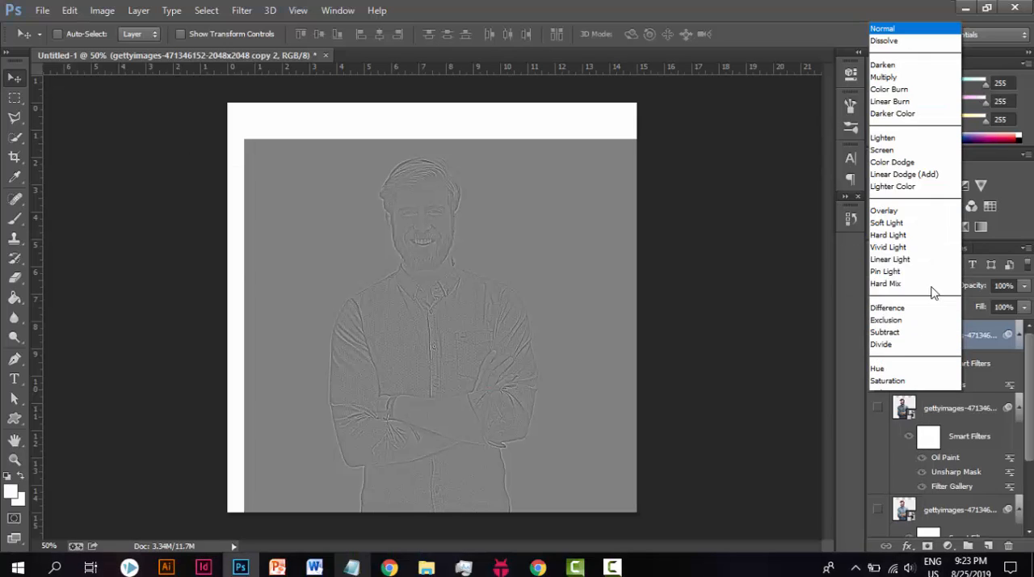
pyautogui.click(890, 200)
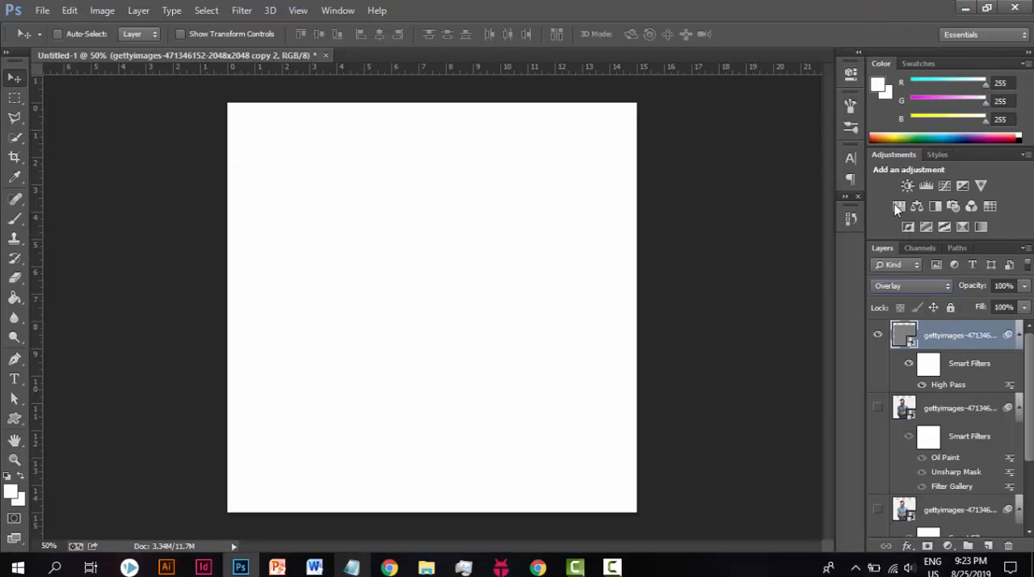
pyautogui.click(878, 408)
pyautogui.click(879, 508)
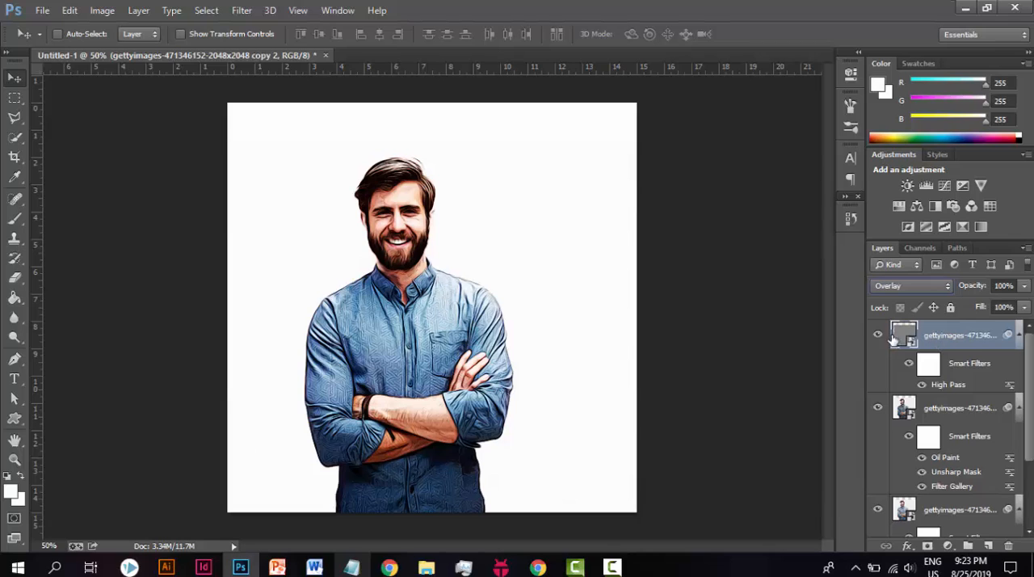
# Step: Hide the two filtered photo layers below the High Pass layer to compare the effect, and show both again
pyautogui.moveTo(510, 265); pyautogui.dragTo(477, 263)
pyautogui.click(878, 408)
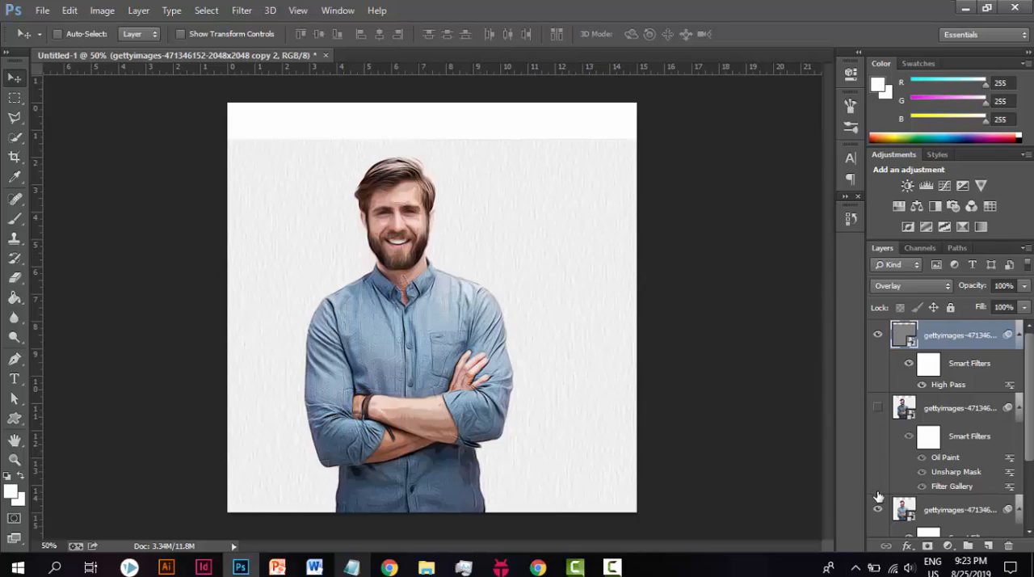
pyautogui.click(878, 509)
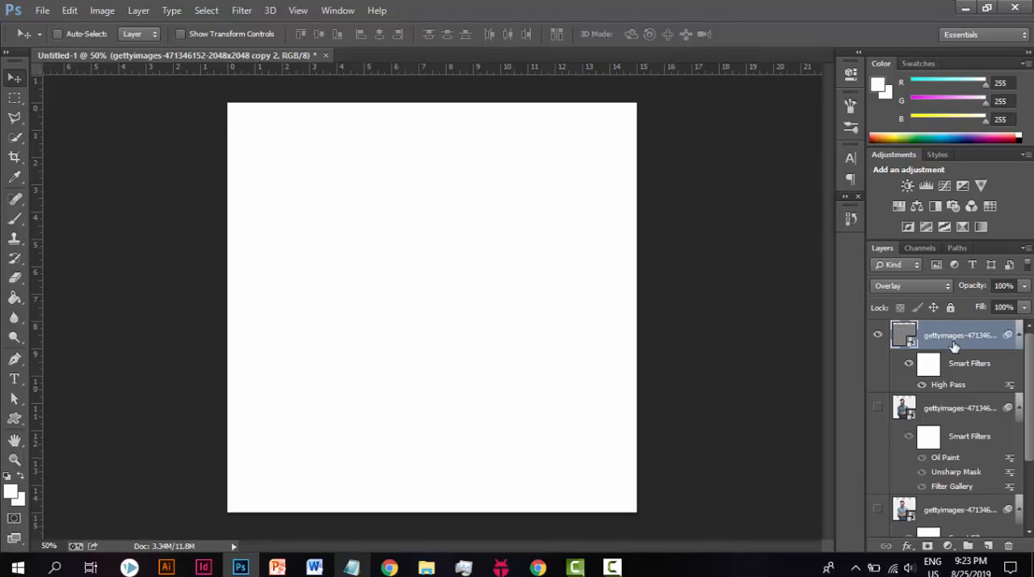
pyautogui.click(878, 408)
pyautogui.click(878, 509)
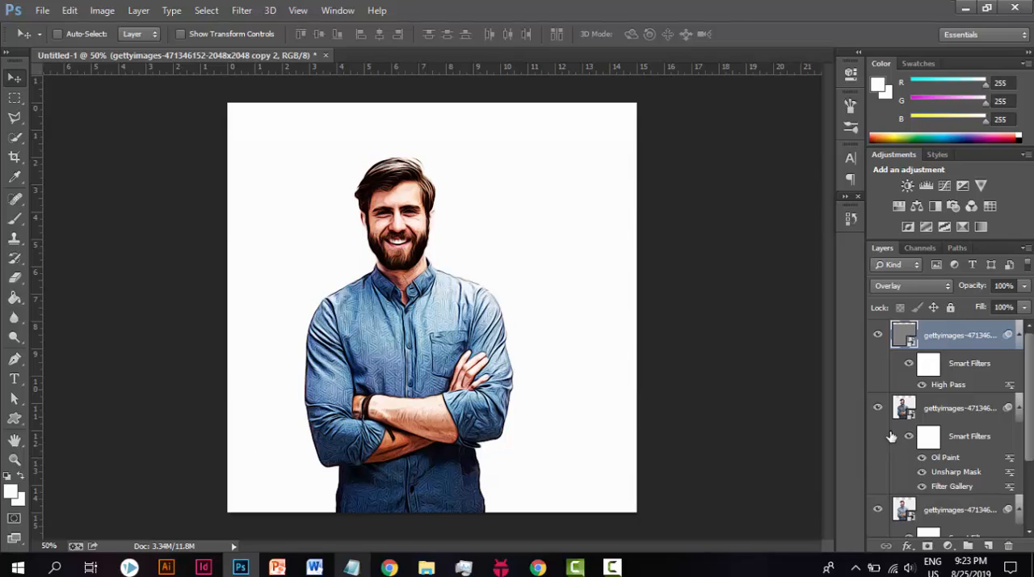
pyautogui.click(614, 568)
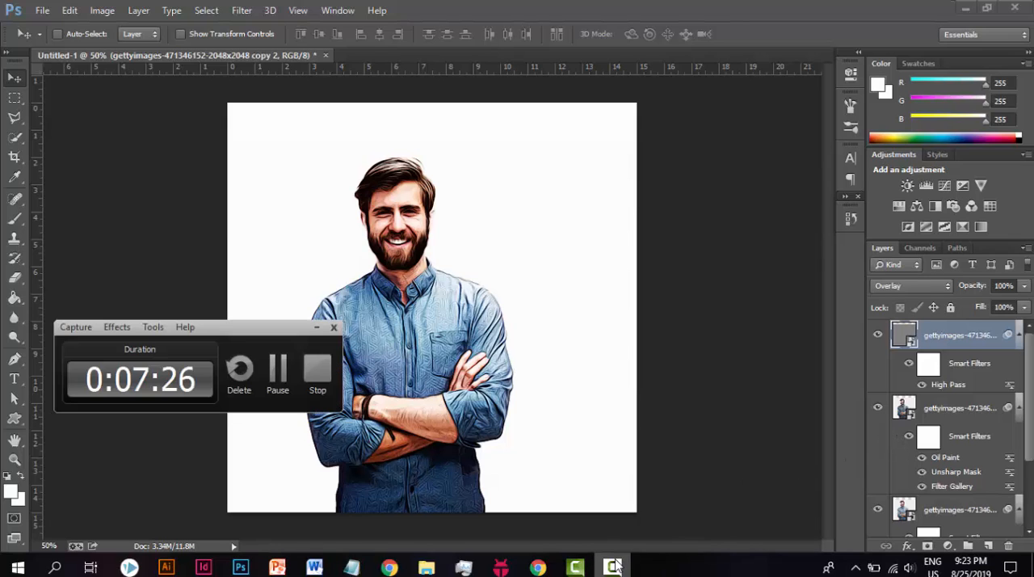
pyautogui.click(277, 367)
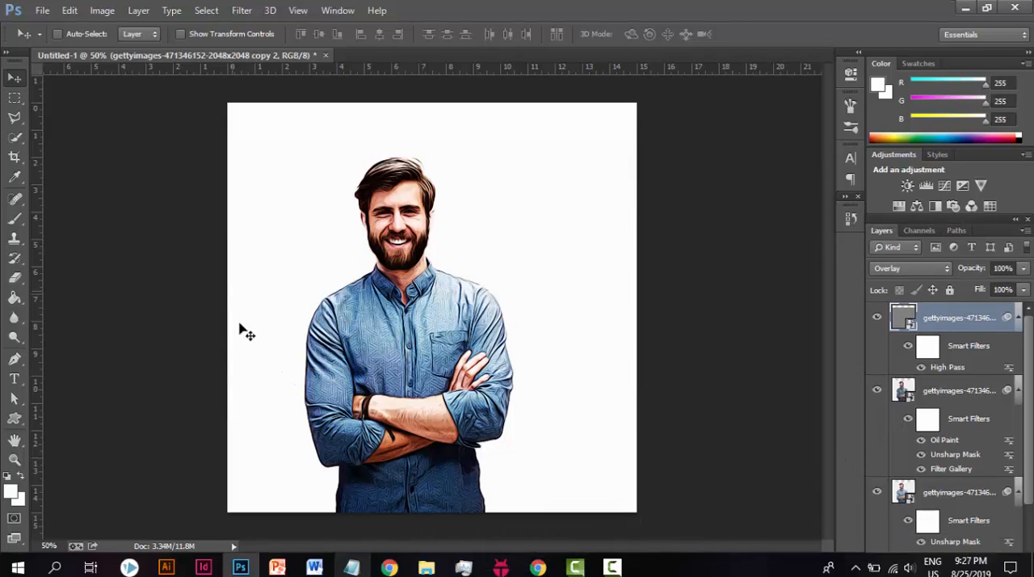
# Step: Read step 14 in the Portrait steps notes, and return to Photoshop
pyautogui.click(353, 568)
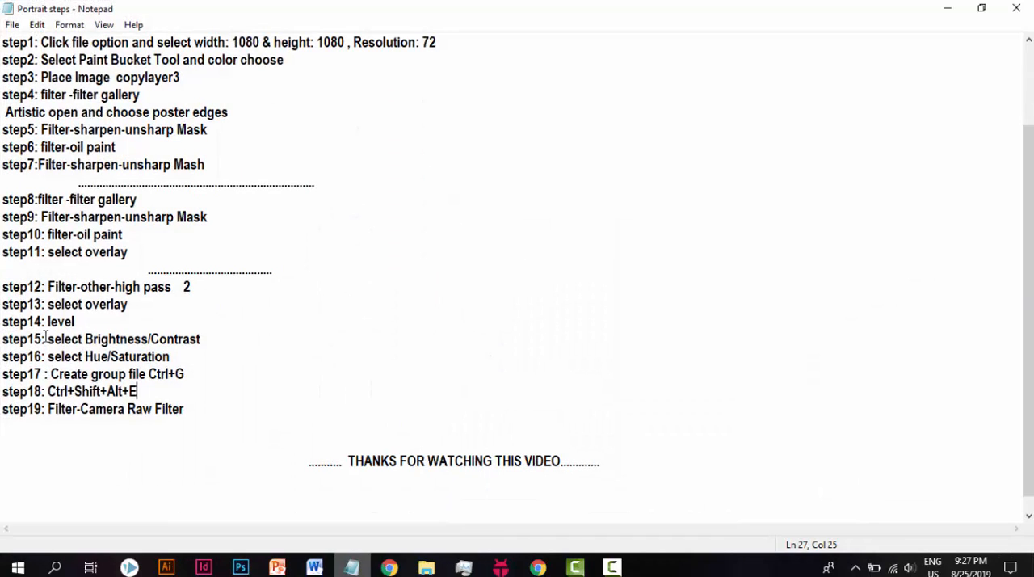
pyautogui.moveTo(44, 322); pyautogui.dragTo(85, 321)
pyautogui.click(82, 321)
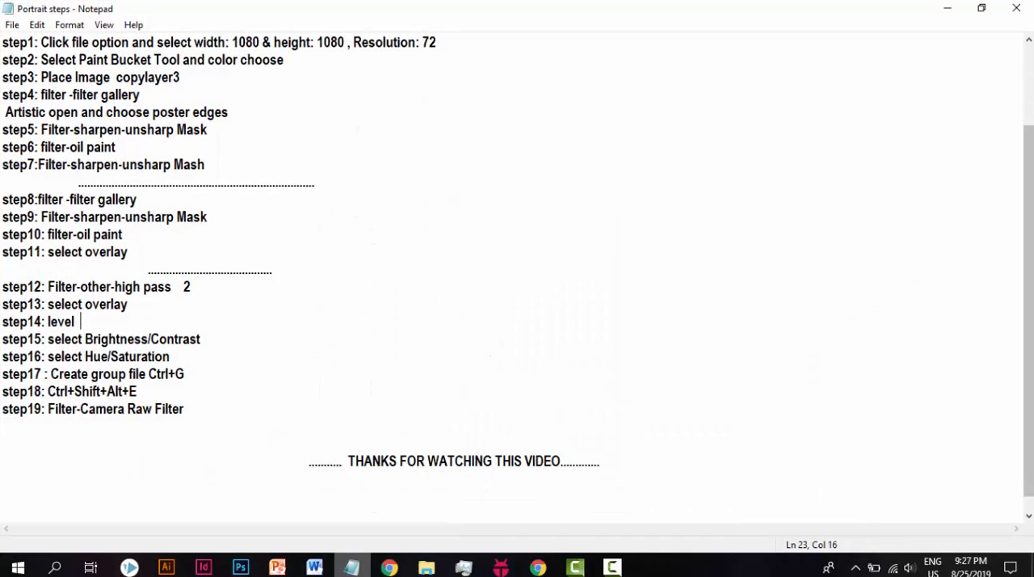
pyautogui.click(948, 8)
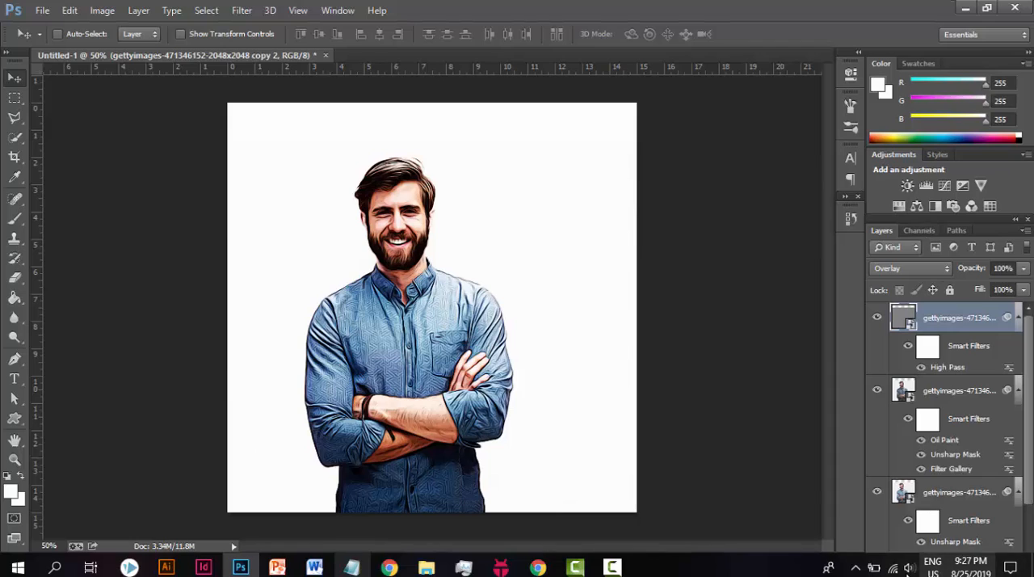
pyautogui.scroll(-2, 960, 533)
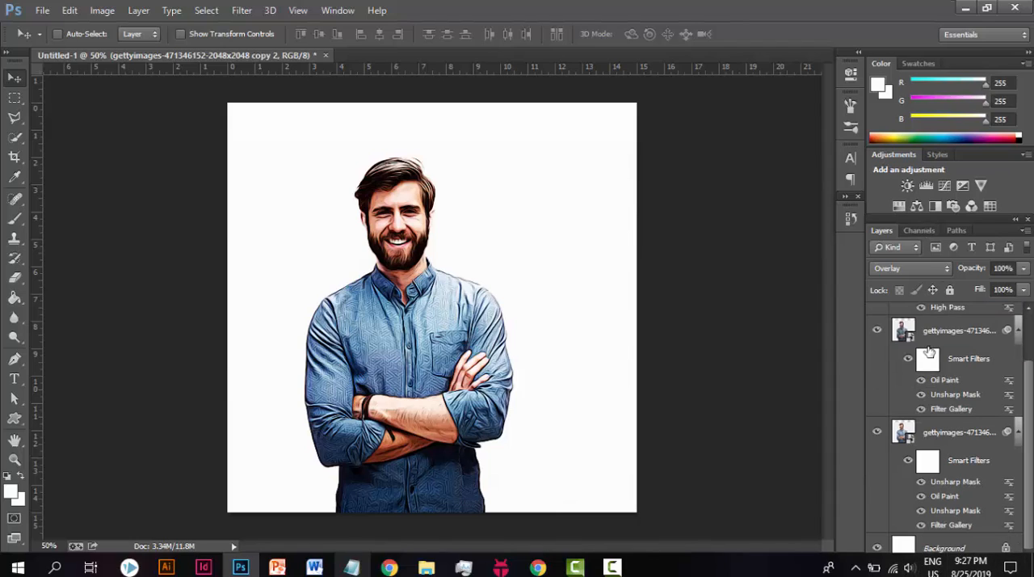
pyautogui.click(952, 248)
pyautogui.click(952, 249)
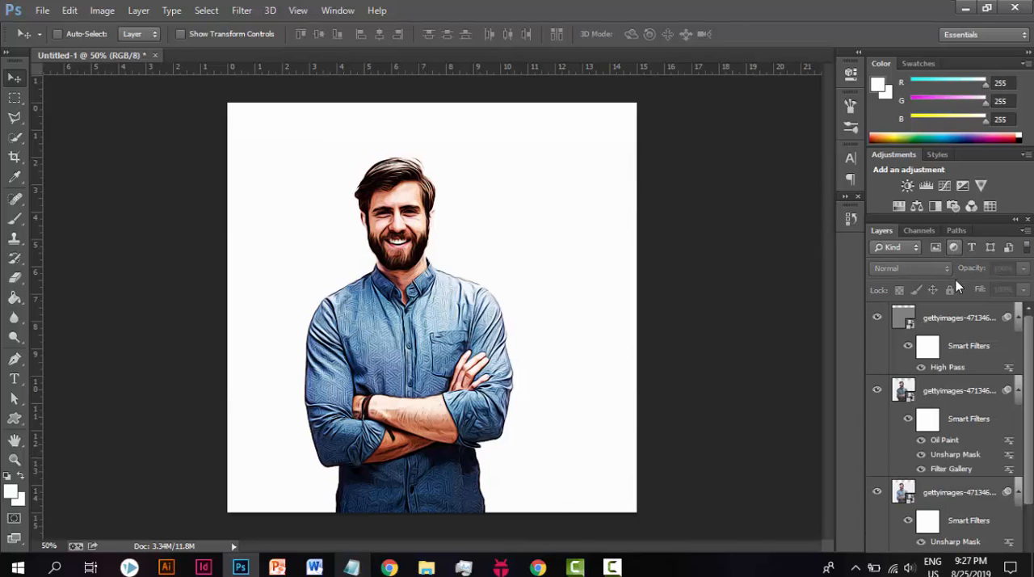
pyautogui.scroll(-2, 964, 419)
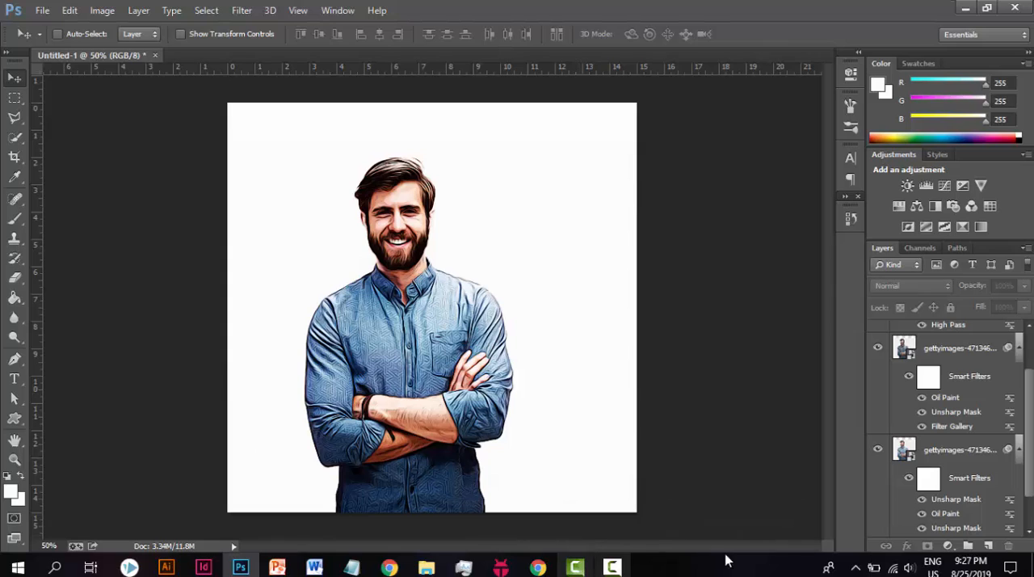
# Step: Add a Levels adjustment layer above the High Pass layer and set its midtone input level to 1.20
pyautogui.click(947, 546)
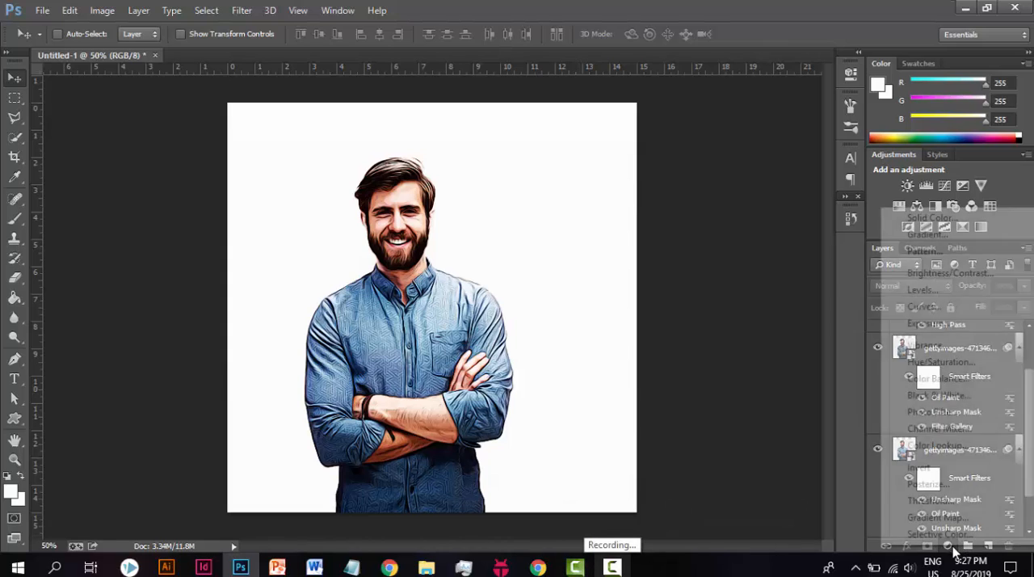
pyautogui.click(933, 290)
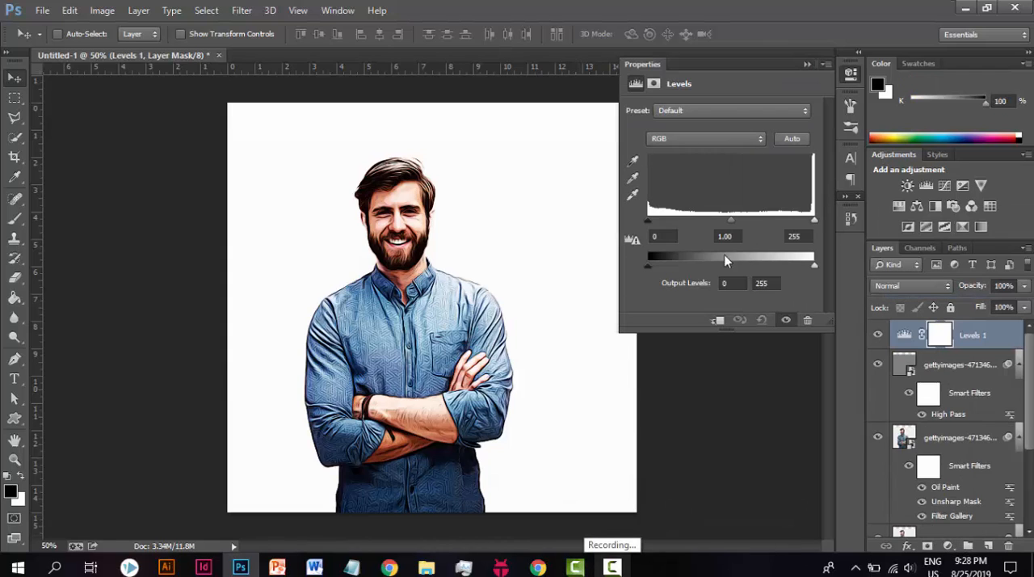
pyautogui.click(664, 236)
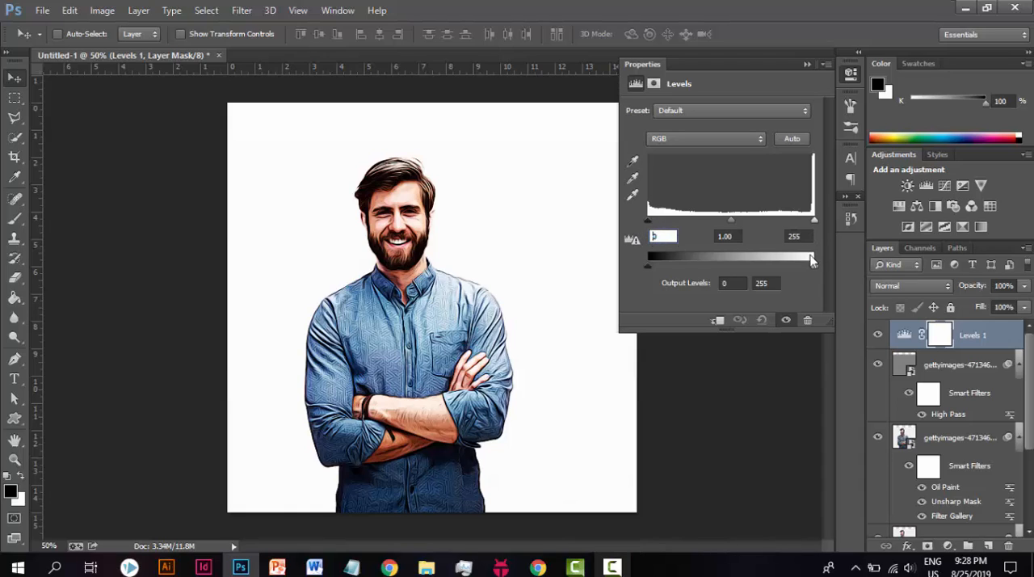
pyautogui.click(732, 237)
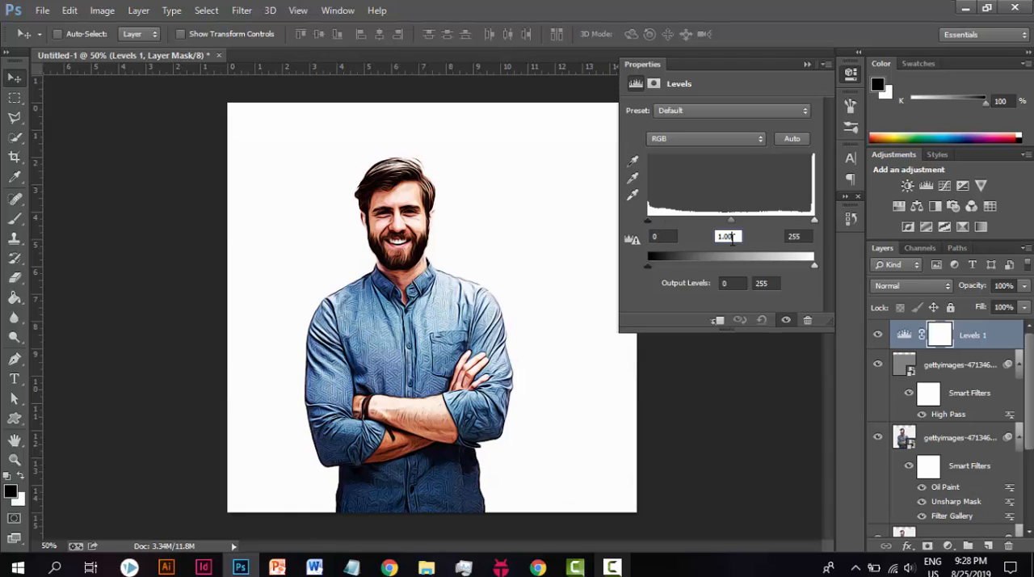
pyautogui.write('123')
pyautogui.write('20')
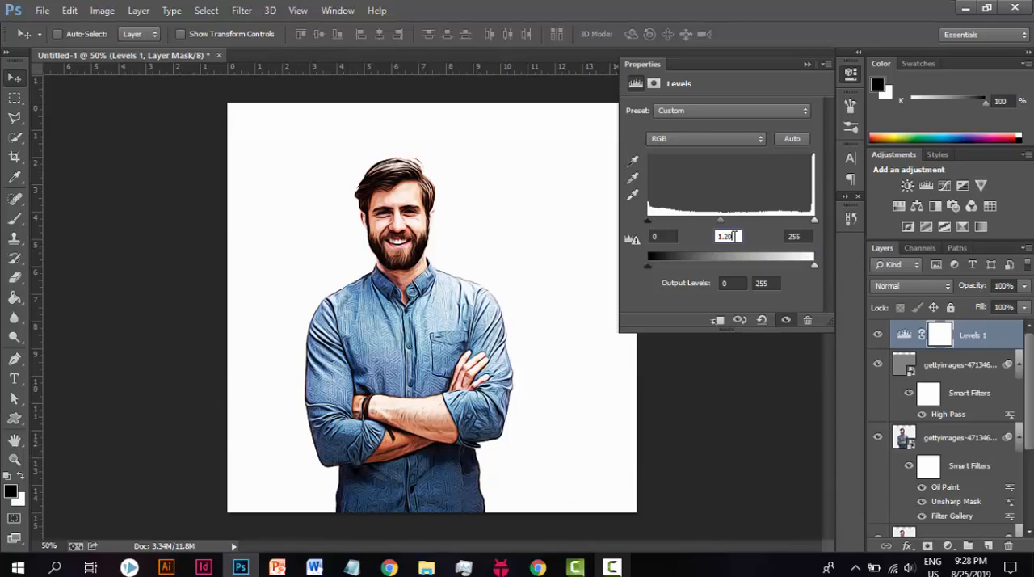
# Step: Set the white input level of the Levels adjustment to 231
pyautogui.click(806, 235)
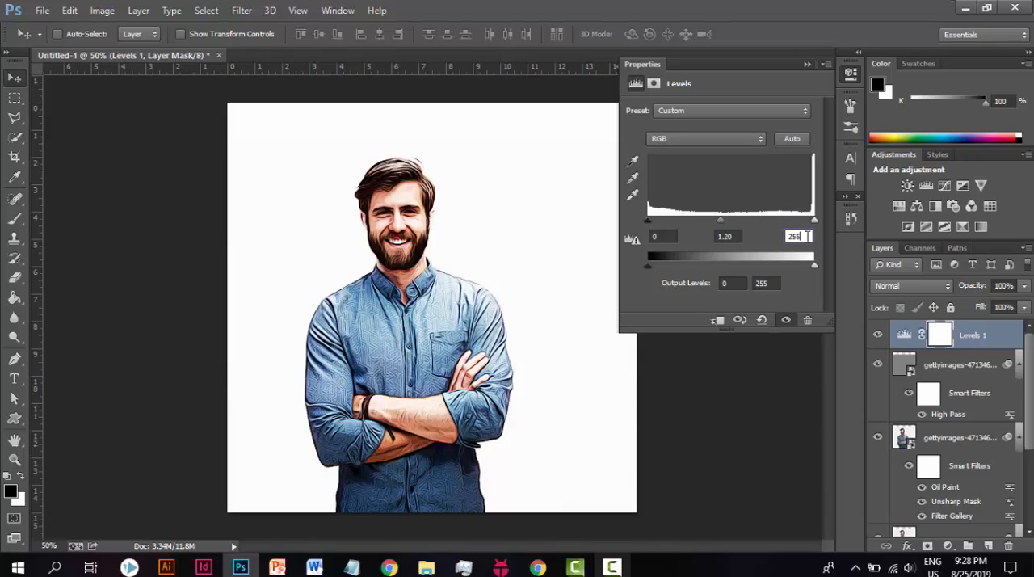
pyautogui.doubleClick(800, 236)
pyautogui.write('234')
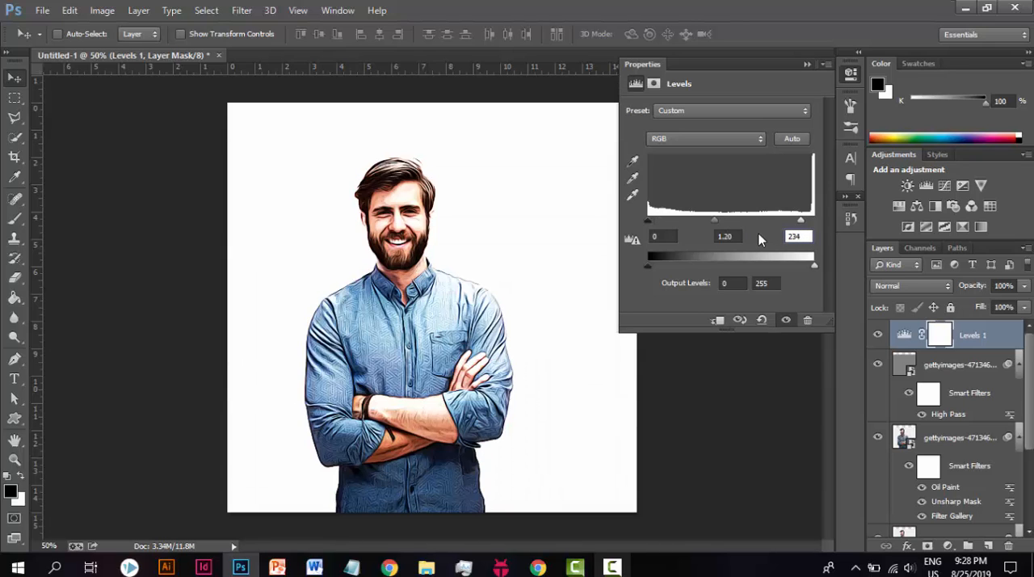
pyautogui.press('BackSpace')
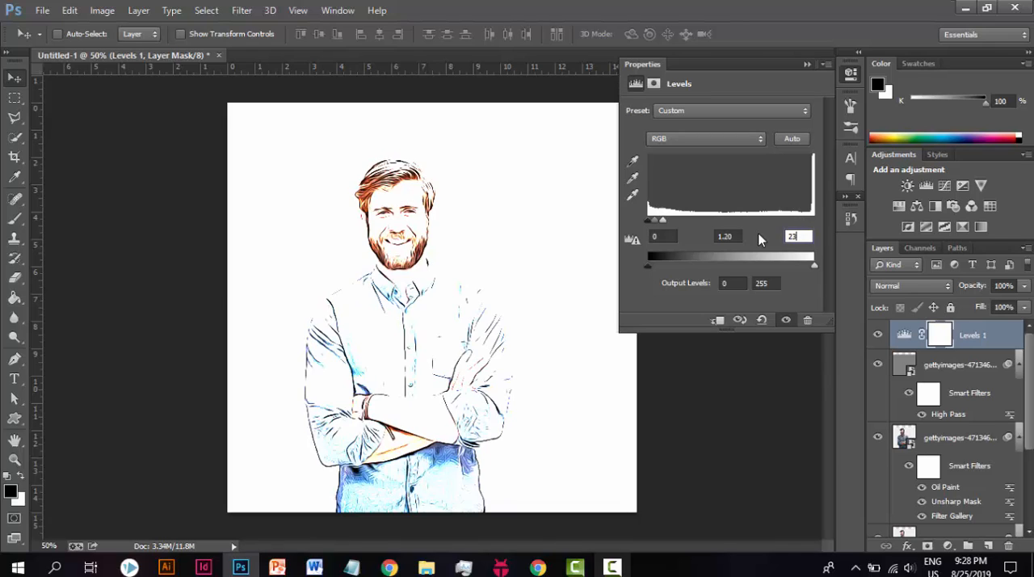
pyautogui.write('1')
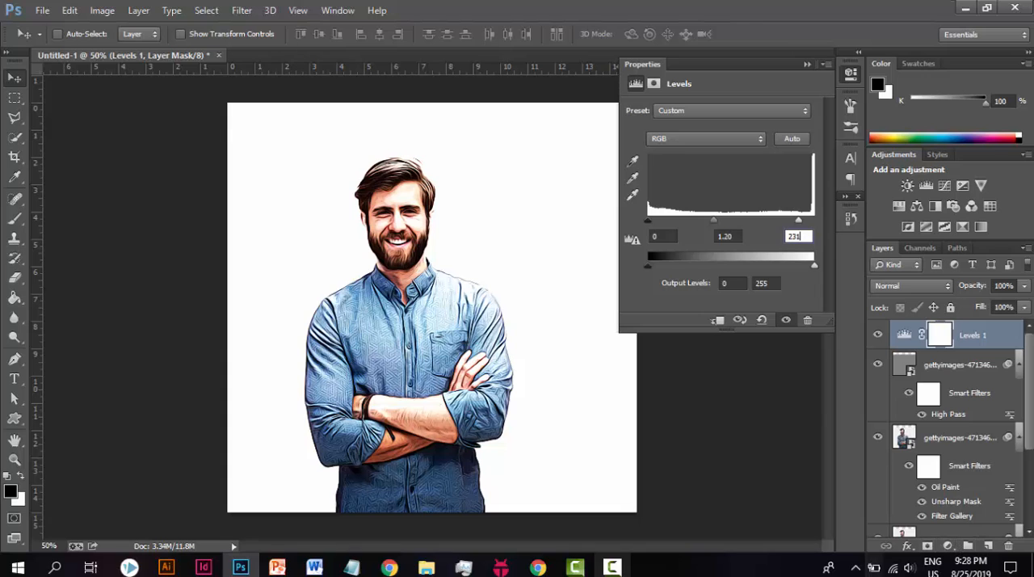
# Step: Read step 15 in the Portrait steps notes, and return to Photoshop
pyautogui.click(349, 568)
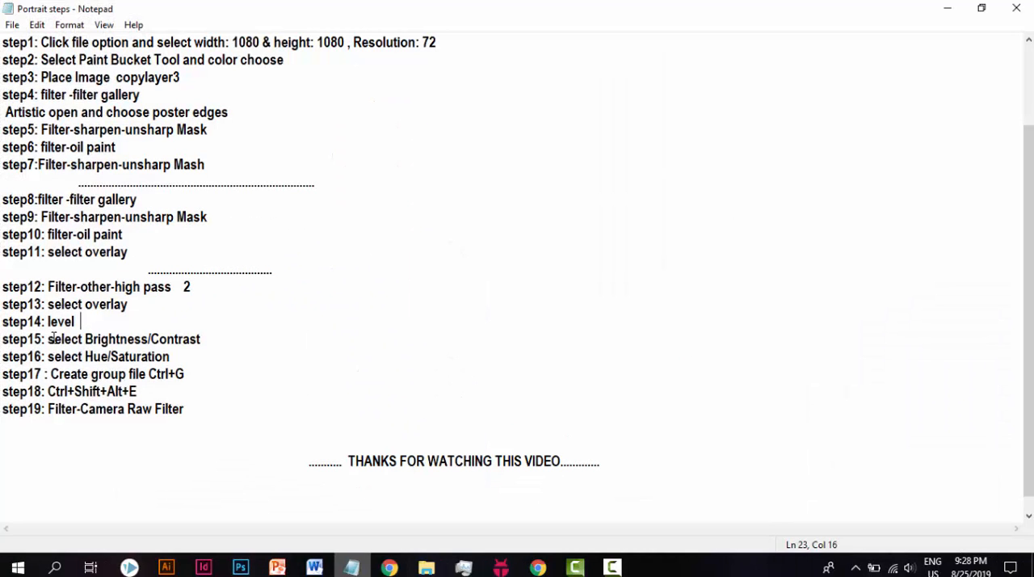
pyautogui.moveTo(53, 337); pyautogui.dragTo(213, 339)
pyautogui.click(253, 336)
pyautogui.click(947, 9)
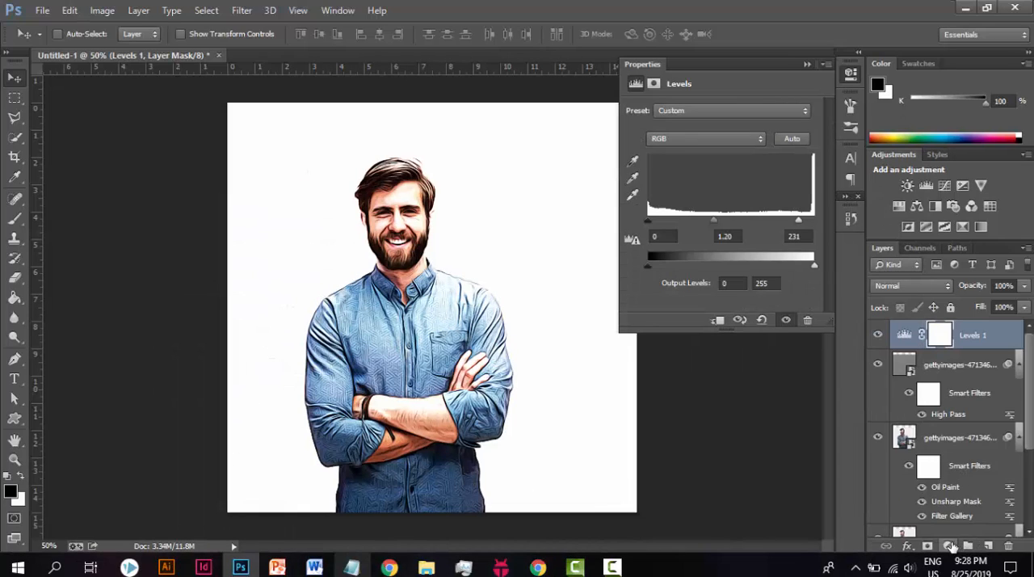
# Step: Add a Brightness/Contrast adjustment layer above the Levels layer with brightness -7 and contrast 11
pyautogui.click(949, 546)
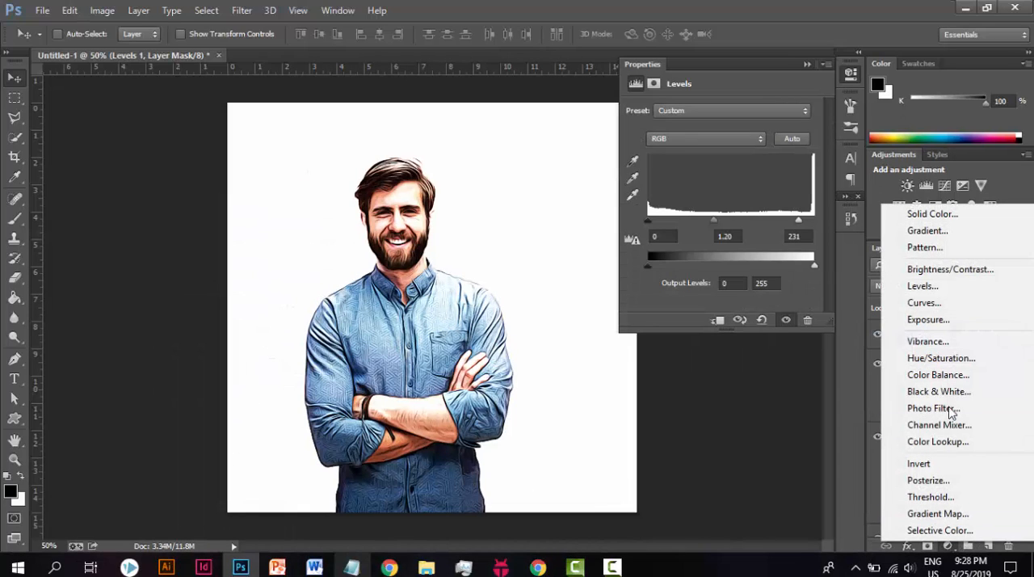
pyautogui.click(935, 274)
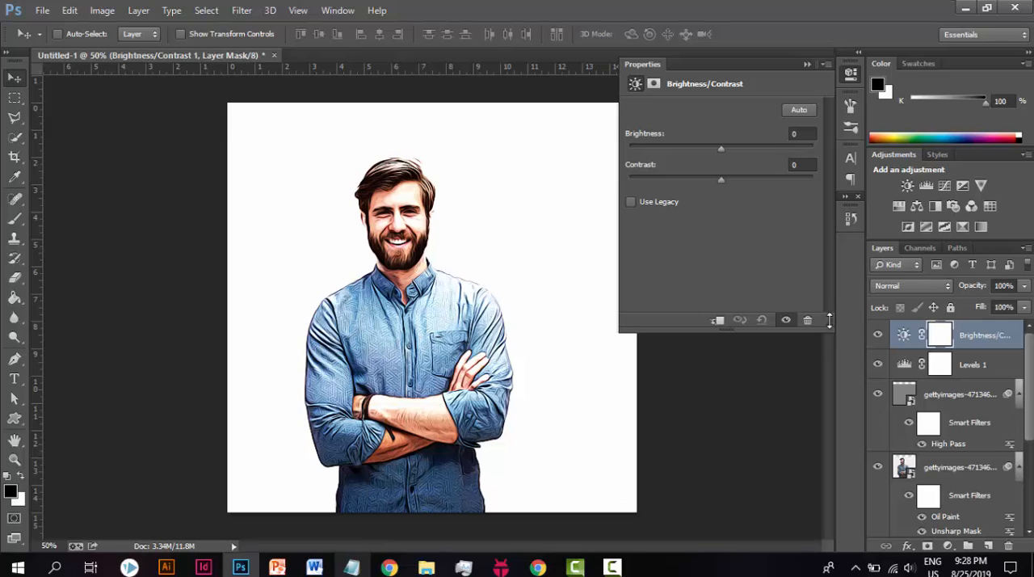
pyautogui.click(804, 134)
pyautogui.write('-7')
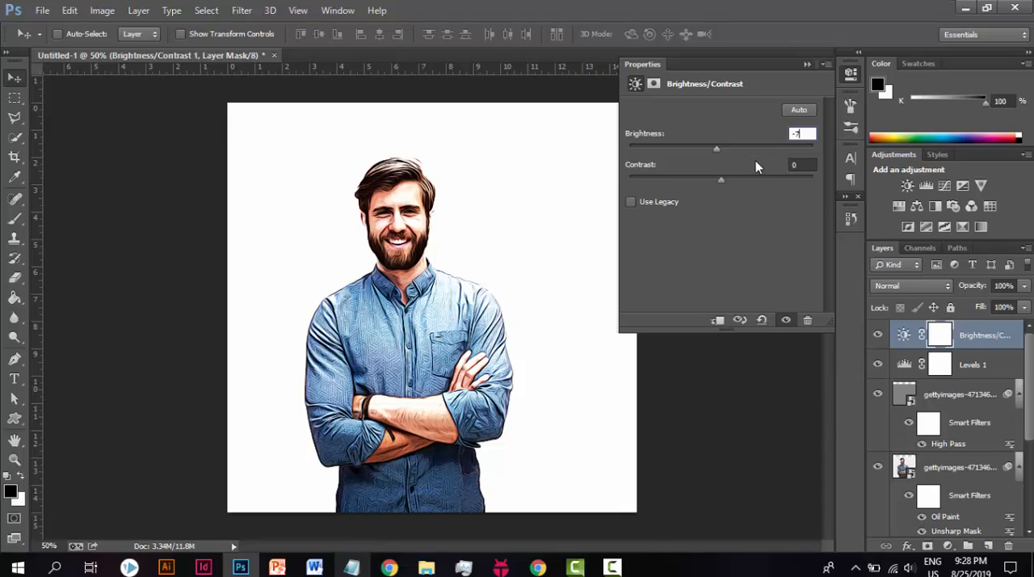
pyautogui.click(801, 166)
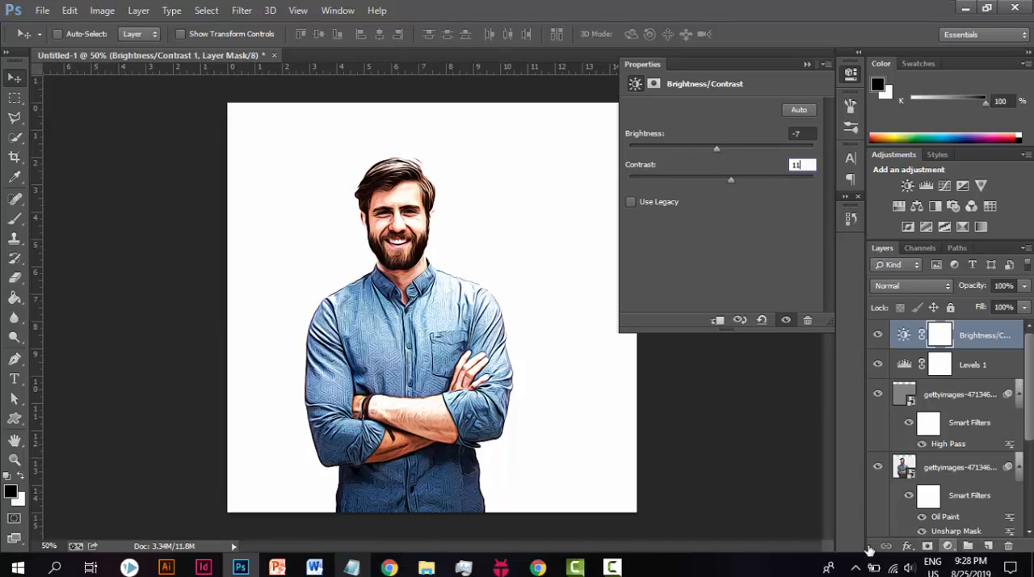
# Step: Read step 16 in the Portrait steps notes, and return to Photoshop
pyautogui.click(351, 567)
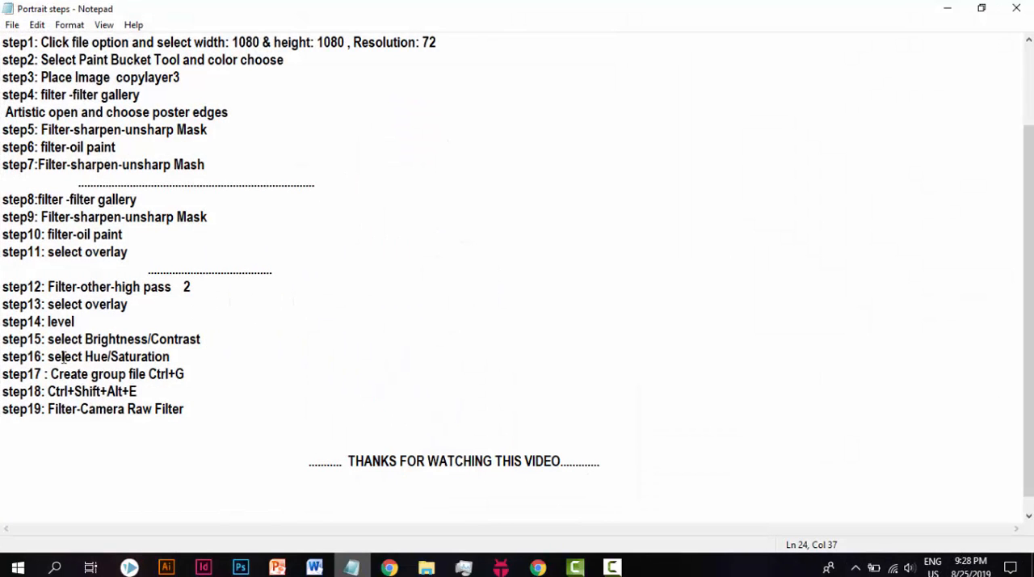
pyautogui.moveTo(48, 356); pyautogui.dragTo(177, 356)
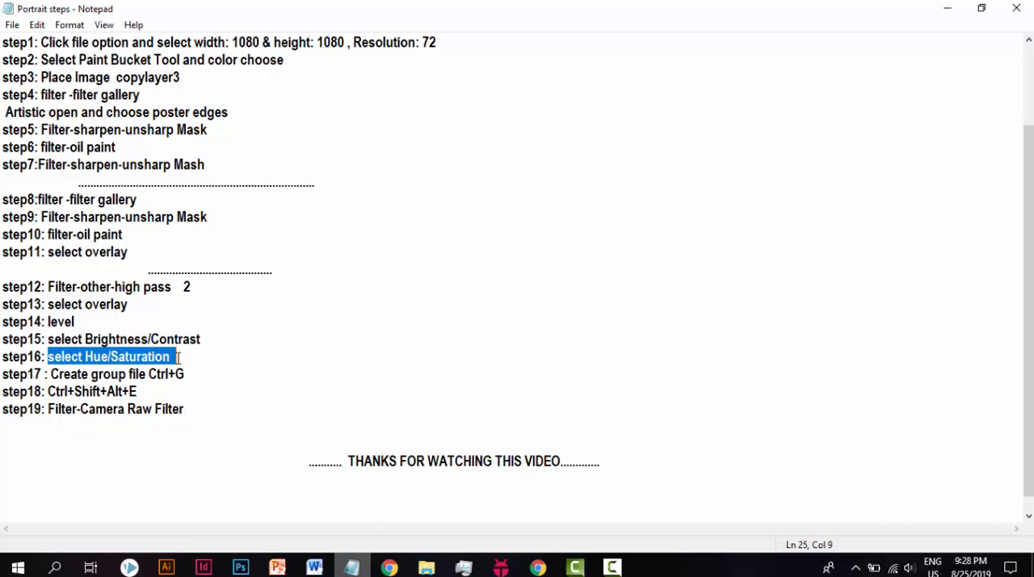
pyautogui.click(181, 356)
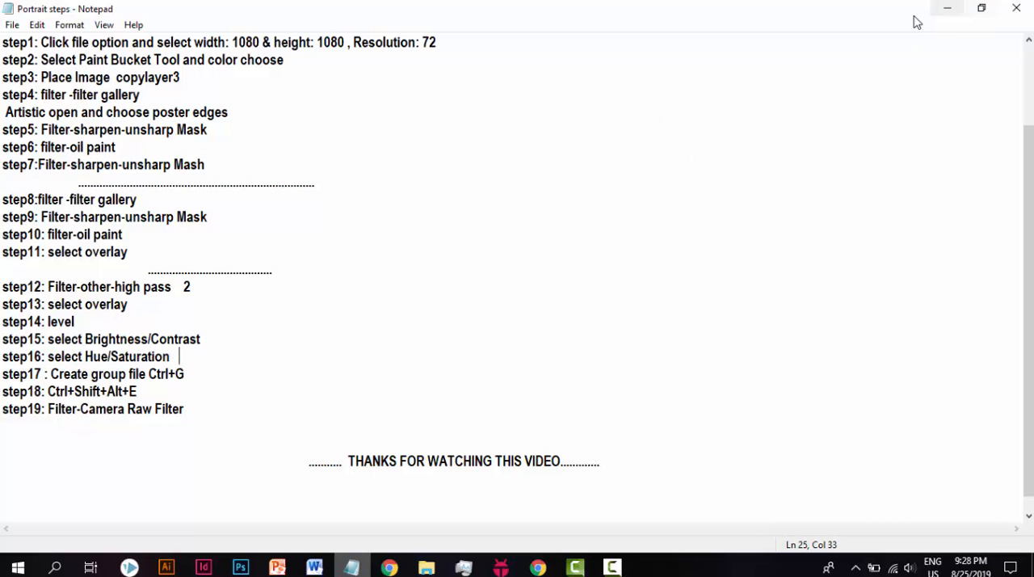
pyautogui.click(947, 8)
# Step: Add a Hue/Saturation adjustment layer above the Brightness/Contrast layer with hue -1, saturation 12 and lightness 1
pyautogui.click(948, 546)
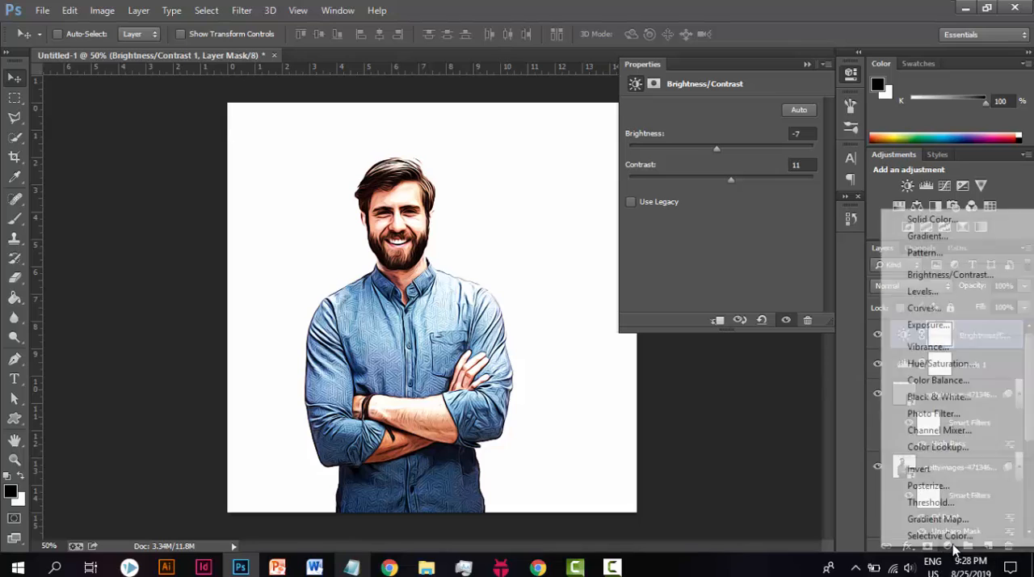
pyautogui.click(934, 364)
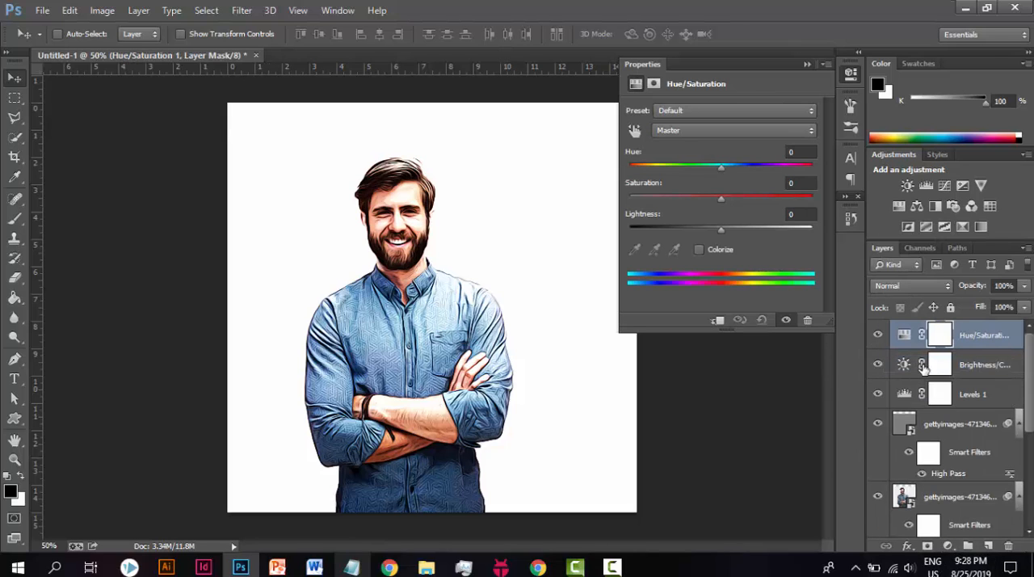
pyautogui.click(795, 151)
pyautogui.write('-1')
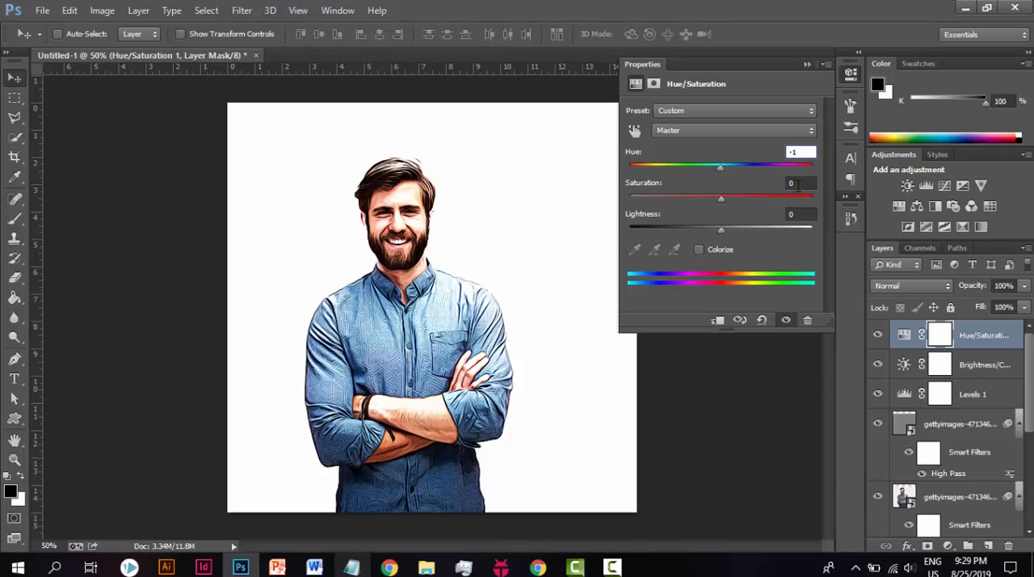
pyautogui.click(796, 184)
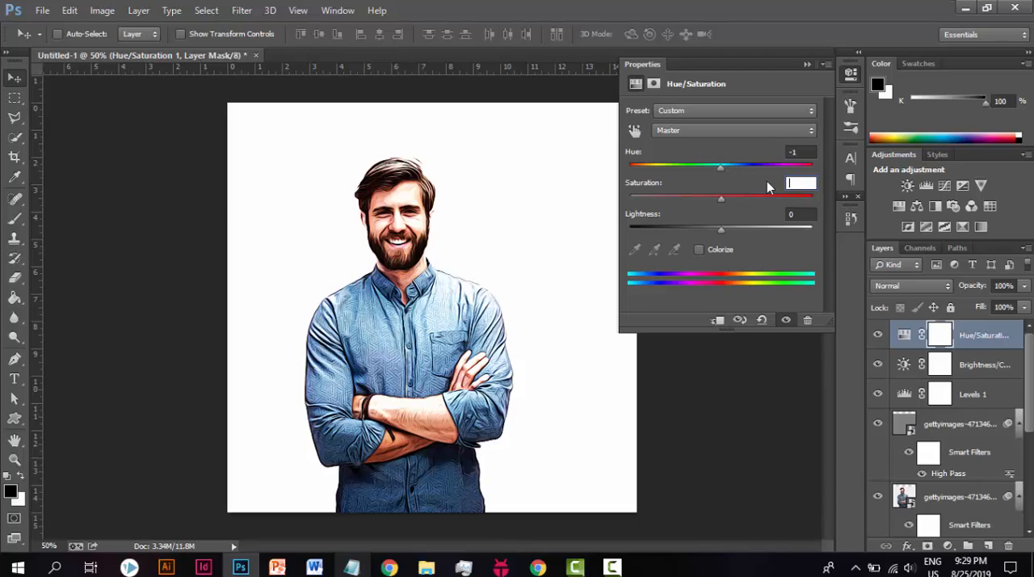
pyautogui.write('12')
pyautogui.click(797, 213)
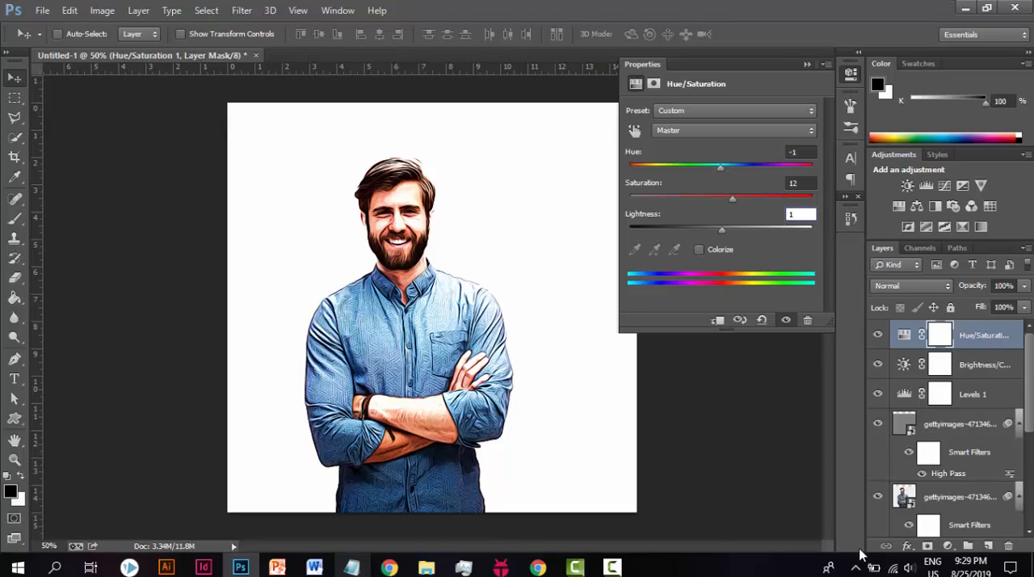
pyautogui.click(774, 450)
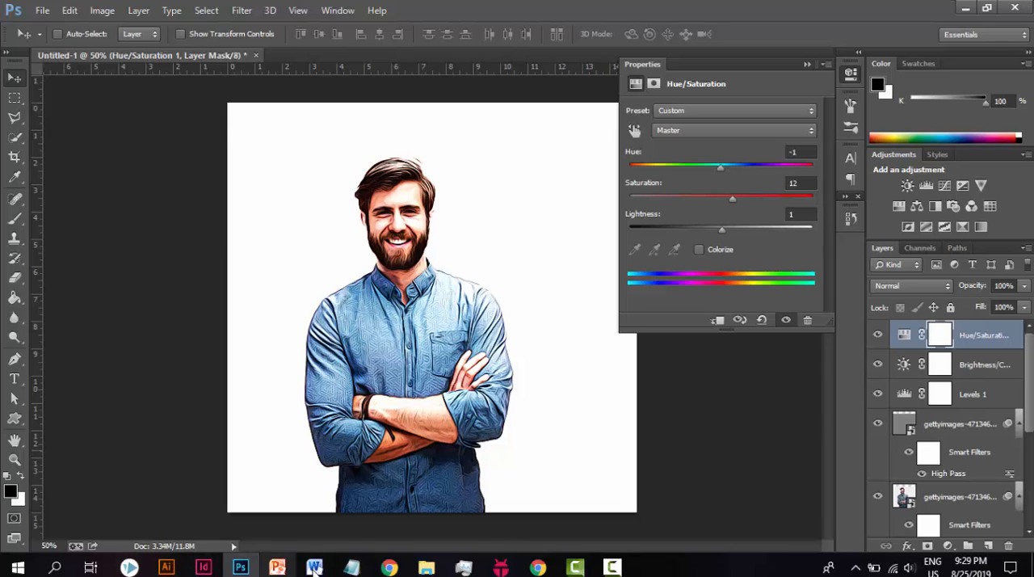
# Step: Read step 17 in the Portrait steps notes, and return to Photoshop
pyautogui.click(351, 567)
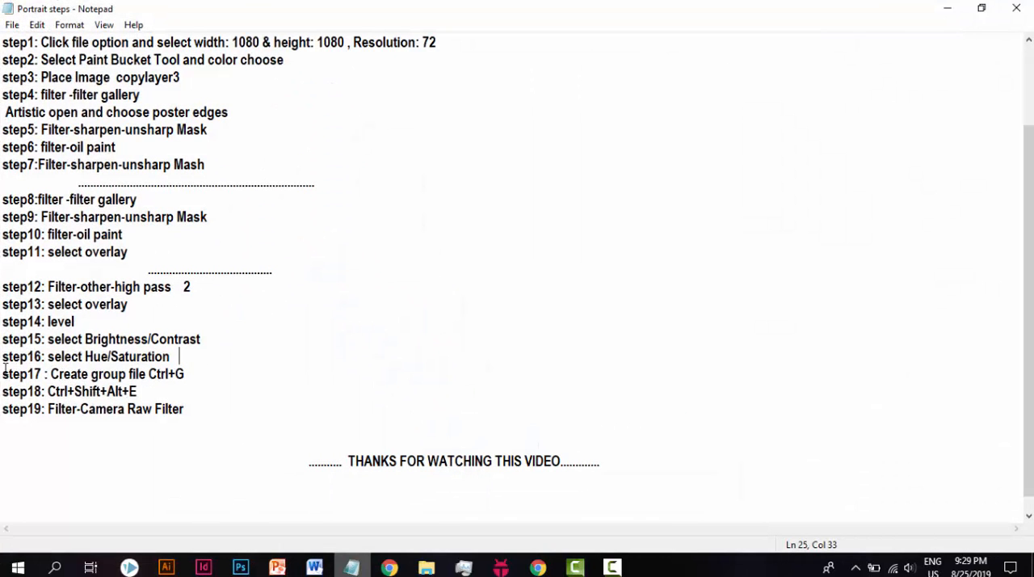
pyautogui.moveTo(5, 367); pyautogui.dragTo(149, 374)
pyautogui.click(202, 373)
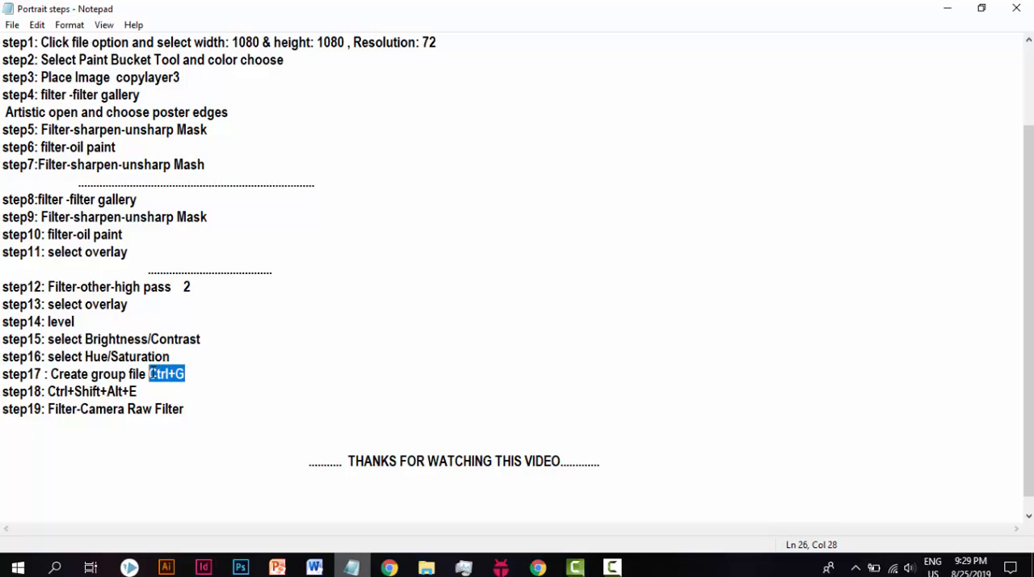
pyautogui.click(947, 11)
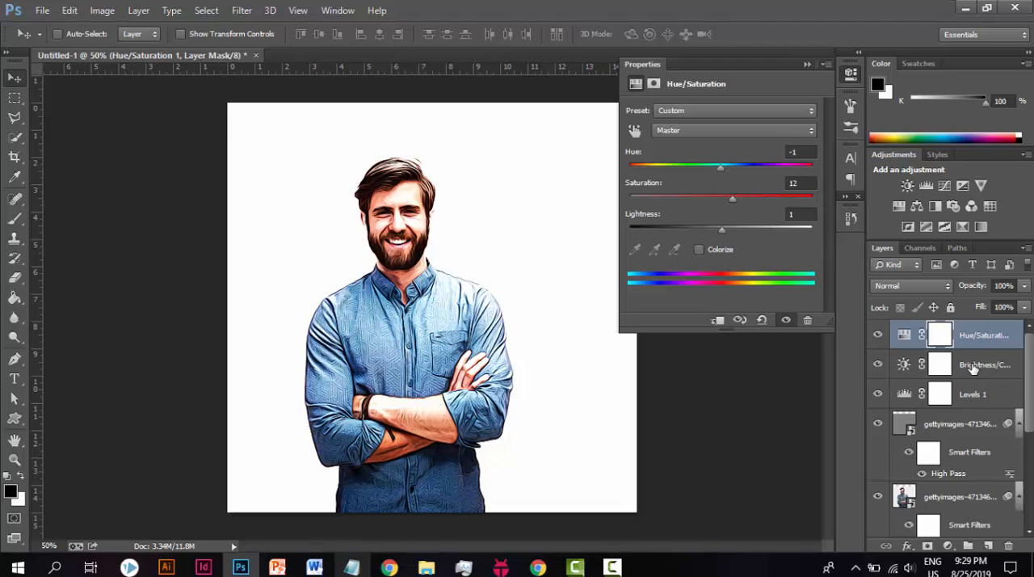
# Step: Group the Hue/Saturation layer, and move the Brightness/Contrast, Levels and all three filtered photo layers into that group
pyautogui.hotkey('ctrl', 'g')
pyautogui.click(972, 366)
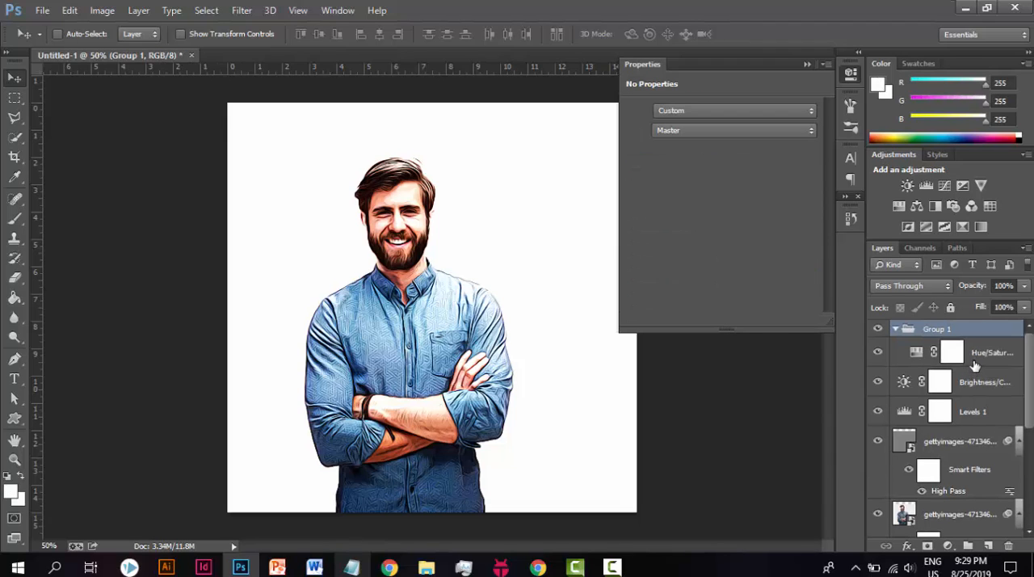
pyautogui.keyDown('shift'); pyautogui.click(974, 389); pyautogui.keyUp('shift')
pyautogui.keyDown('shift'); pyautogui.click(976, 410); pyautogui.keyUp('shift')
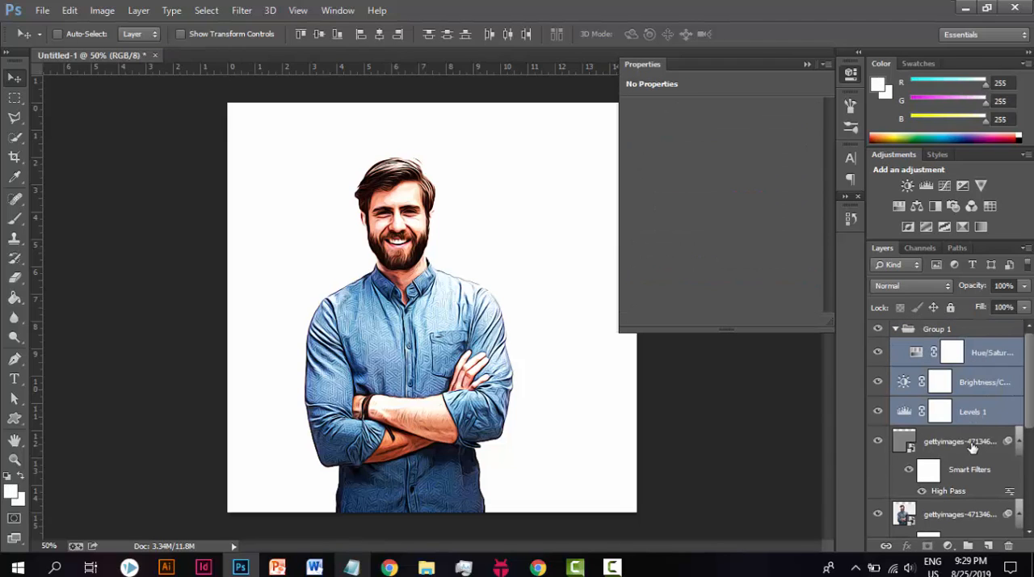
pyautogui.keyDown('shift'); pyautogui.click(973, 444); pyautogui.keyUp('shift')
pyautogui.scroll(-3, 1029, 412)
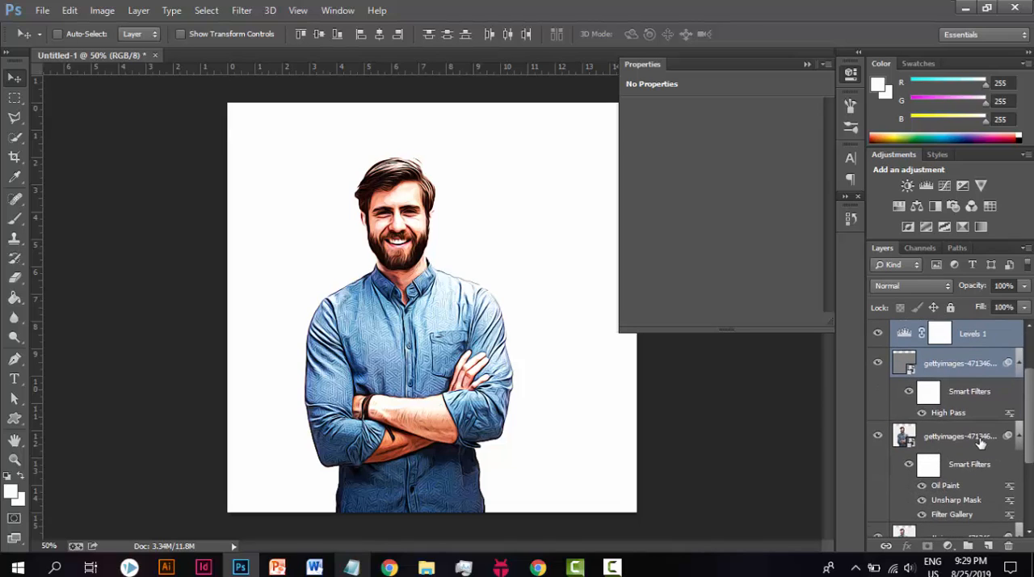
pyautogui.scroll(-1, 996, 465)
pyautogui.keyDown('shift'); pyautogui.click(996, 456); pyautogui.keyUp('shift')
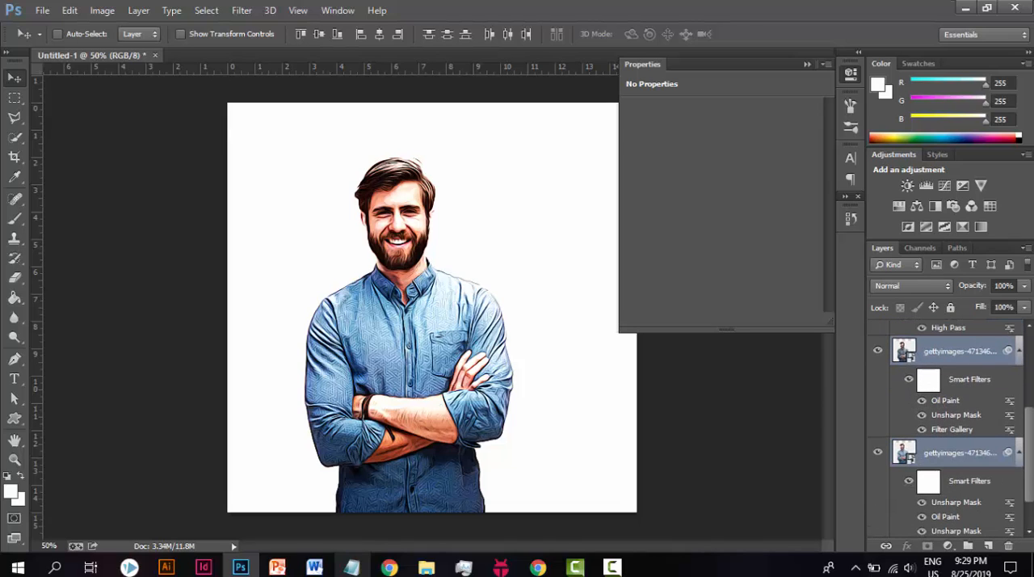
pyautogui.scroll(5, 1029, 477)
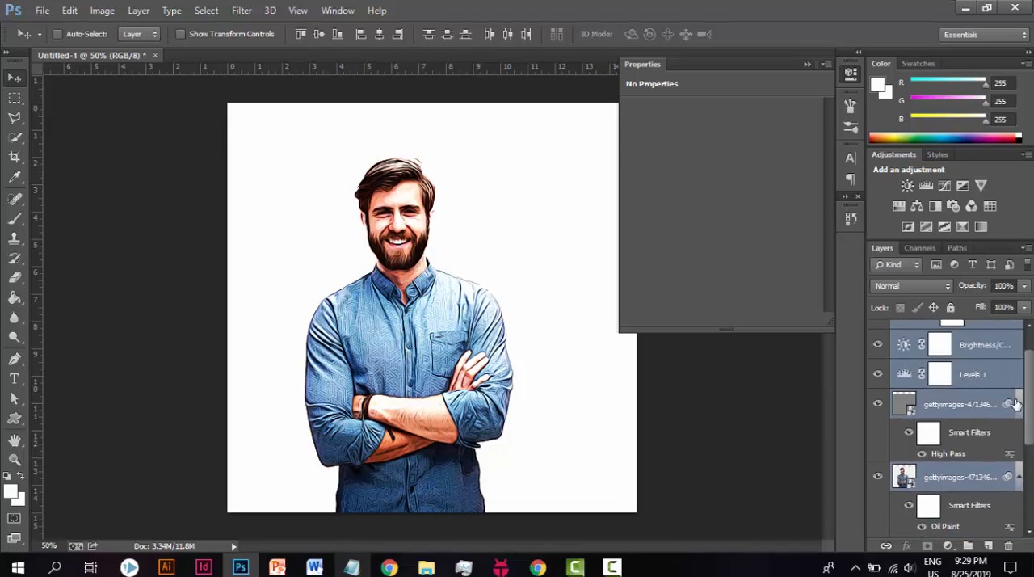
pyautogui.moveTo(992, 369); pyautogui.dragTo(938, 334)
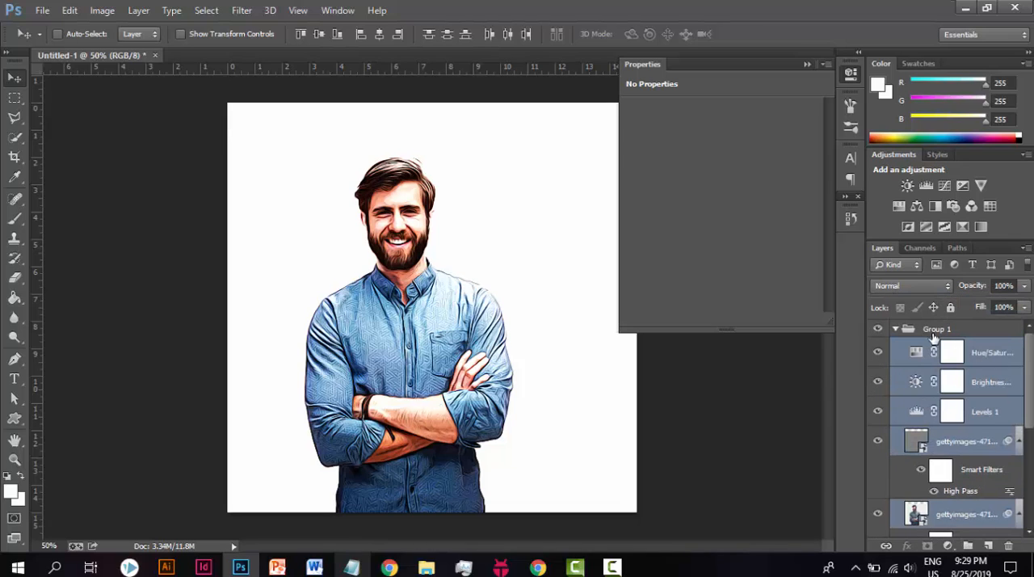
# Step: Collapse Group 1 and the Properties panel, checking the group's content by hiding and showing it once
pyautogui.click(895, 330)
pyautogui.click(879, 330)
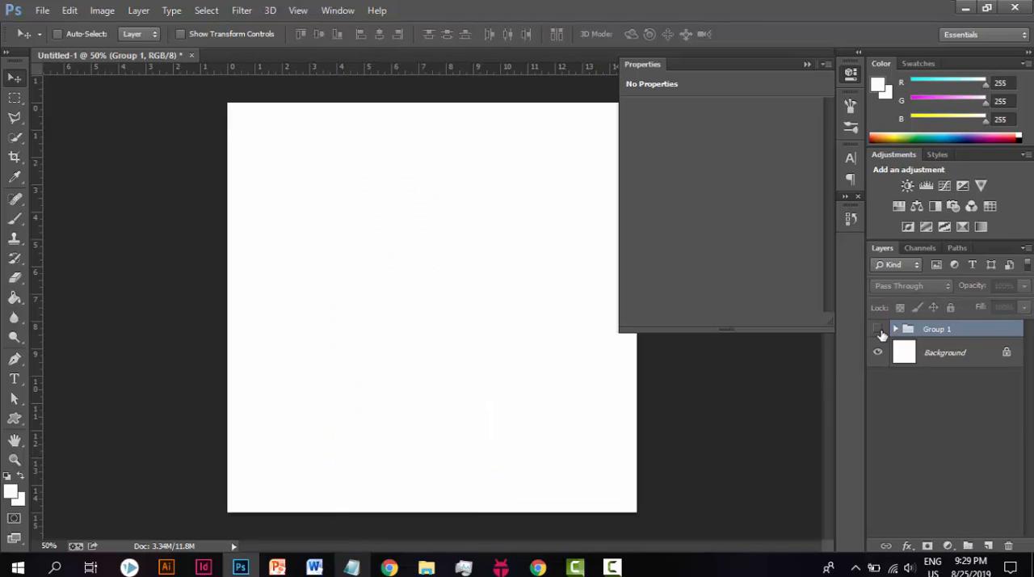
pyautogui.click(879, 330)
pyautogui.click(850, 73)
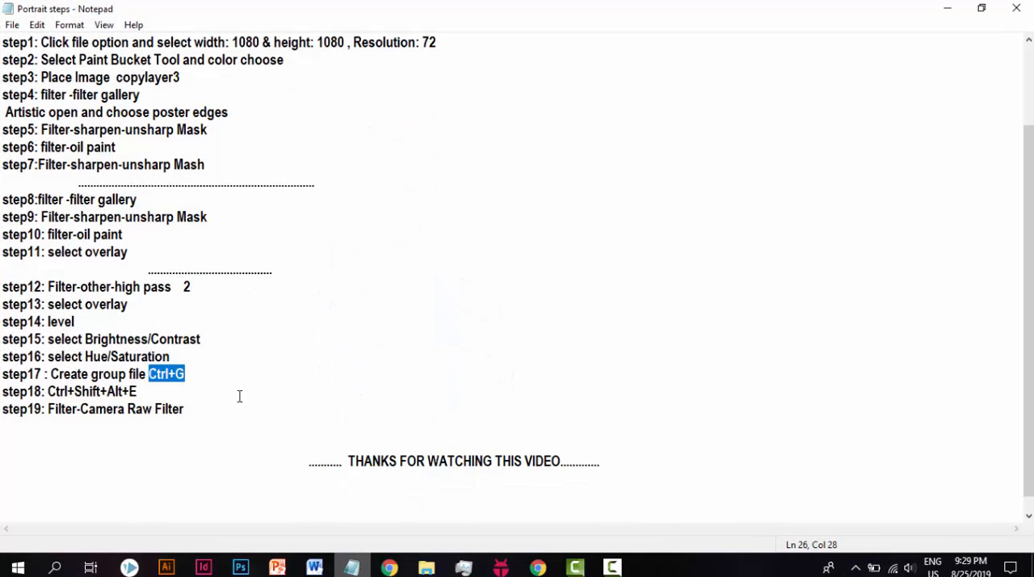
# Step: Read steps 18 and 19 in the Portrait steps notes, and return to Photoshop
pyautogui.moveTo(47, 391); pyautogui.dragTo(59, 418)
pyautogui.click(142, 392)
pyautogui.click(199, 410)
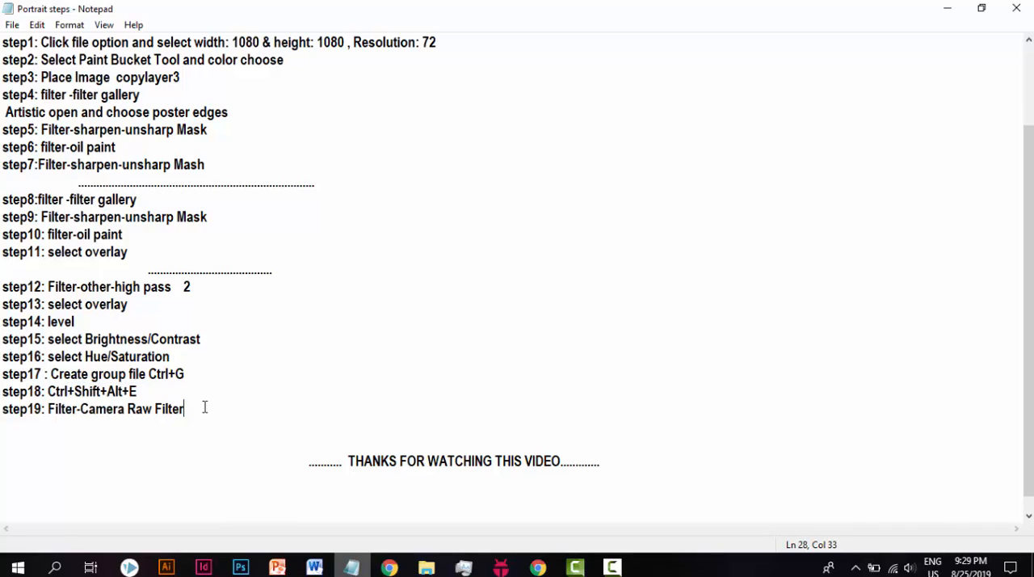
pyautogui.click(952, 9)
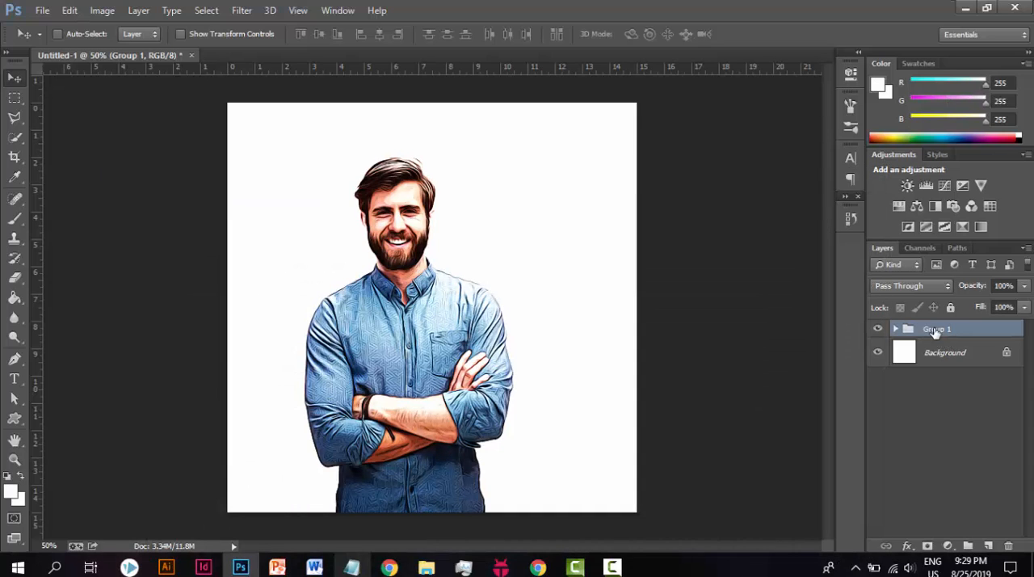
# Step: Expand Group 1 to reach the layers inside it
pyautogui.click(232, 11)
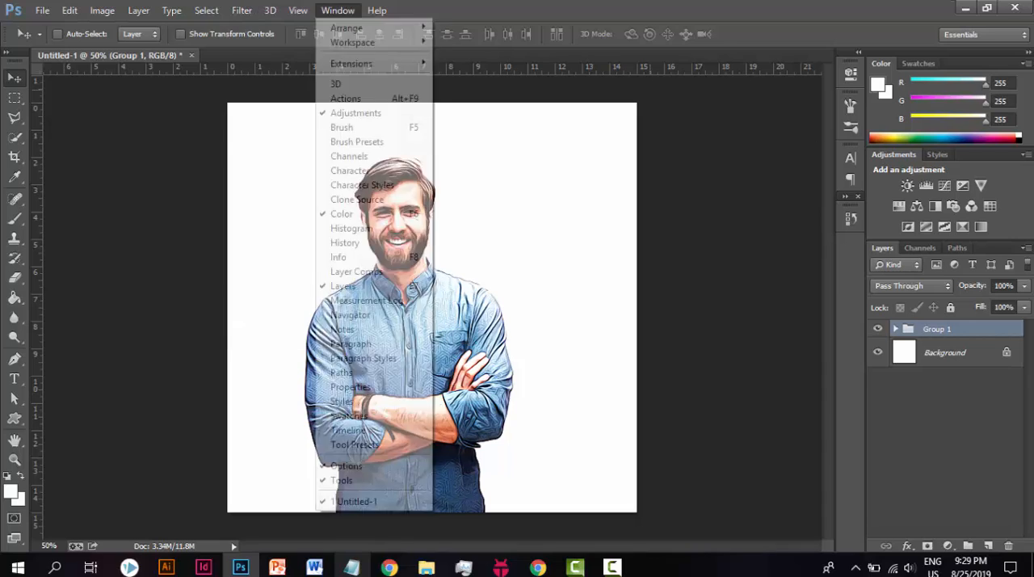
pyautogui.click(895, 328)
pyautogui.click(895, 329)
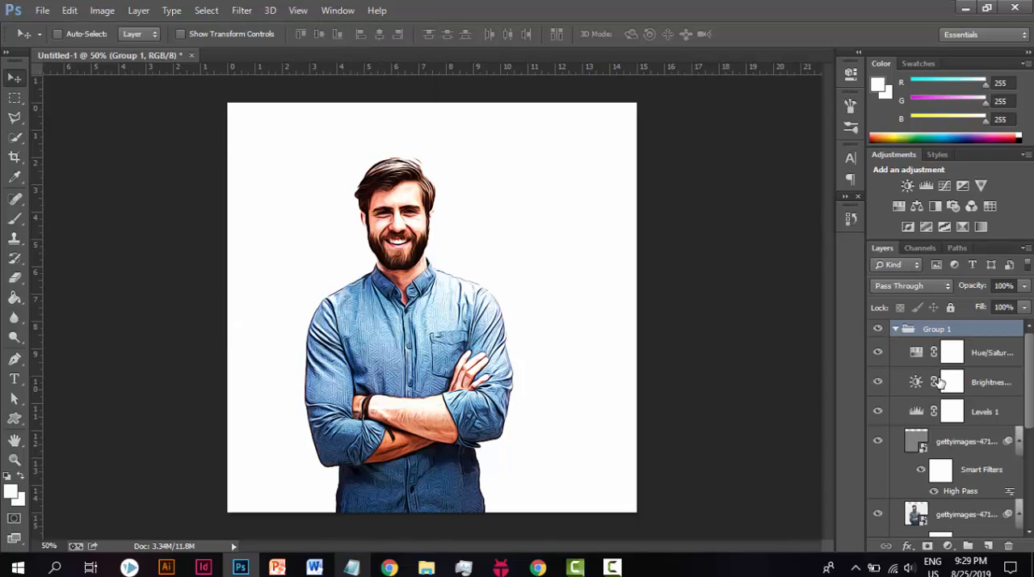
pyautogui.click(943, 442)
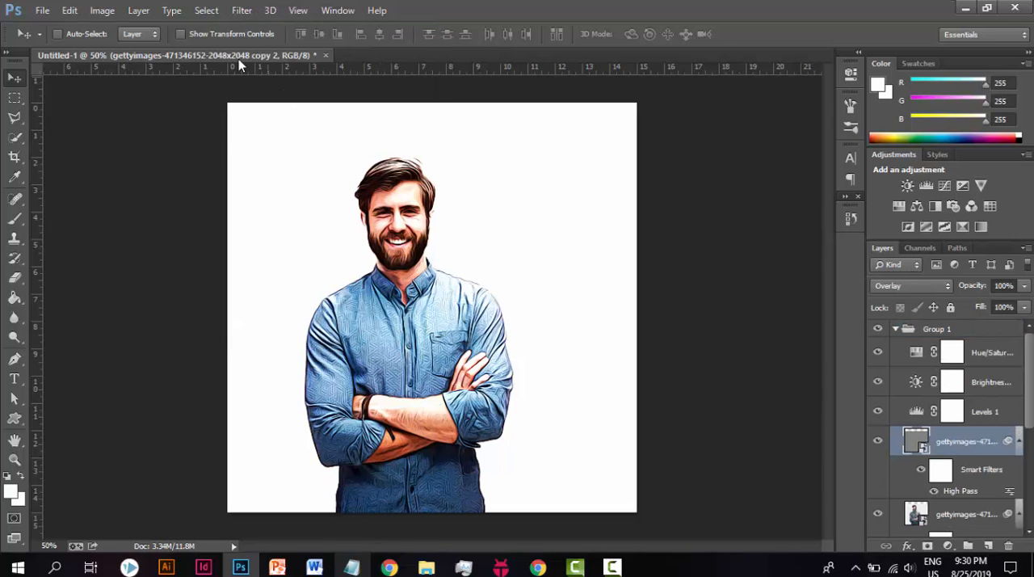
pyautogui.click(242, 11)
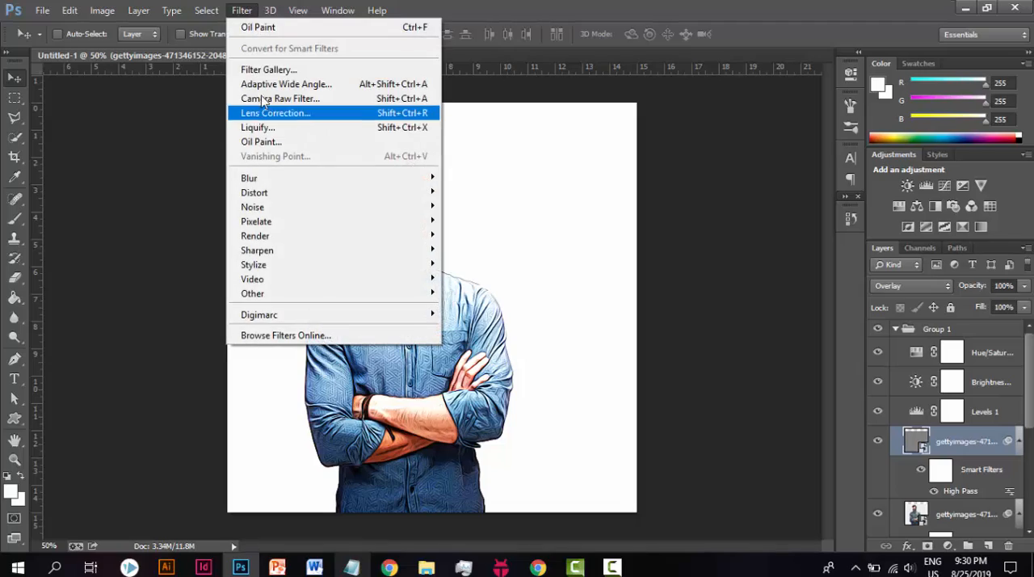
pyautogui.click(252, 71)
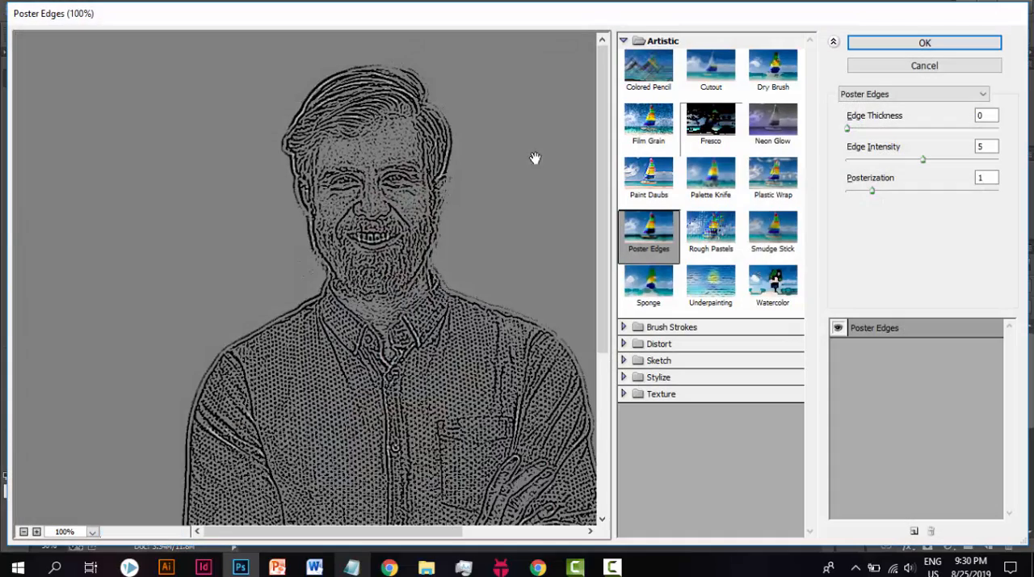
pyautogui.click(899, 68)
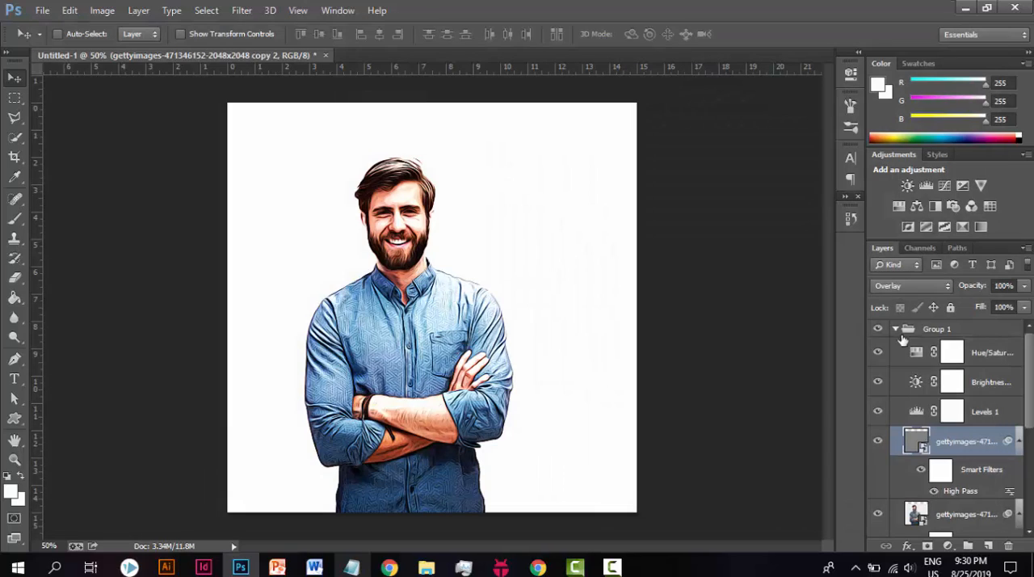
# Step: Start a Camera Raw filter on the lowest photo layer in the group with highlights -9, shadows -9 and whites +3
pyautogui.scroll(-2, 935, 430)
pyautogui.click(917, 435)
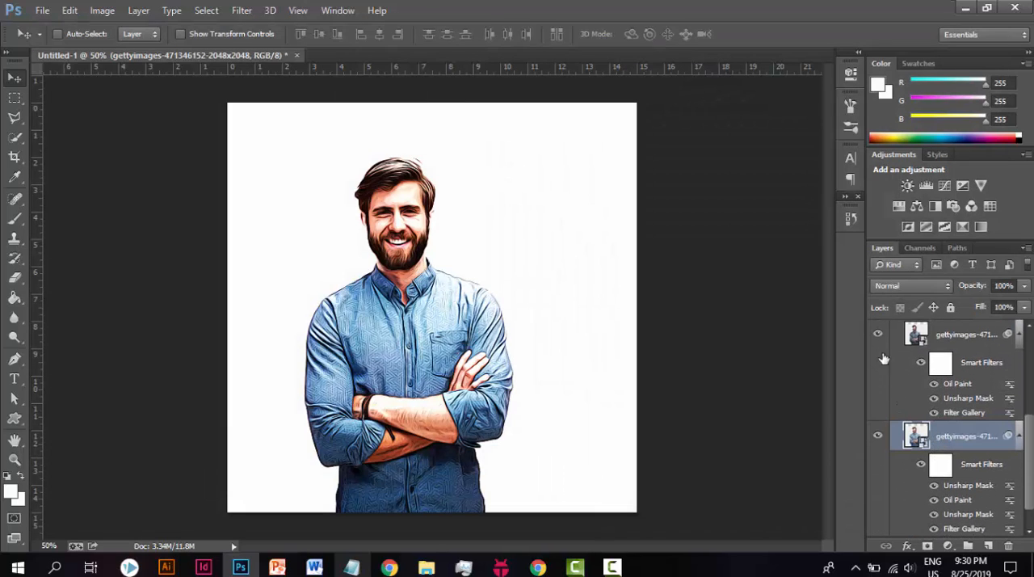
pyautogui.click(241, 10)
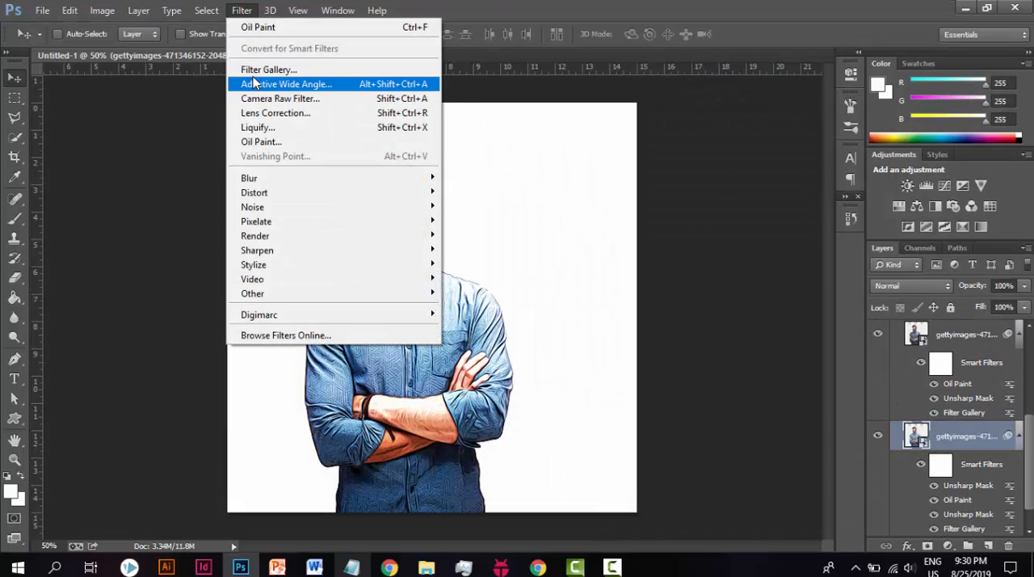
pyautogui.click(272, 99)
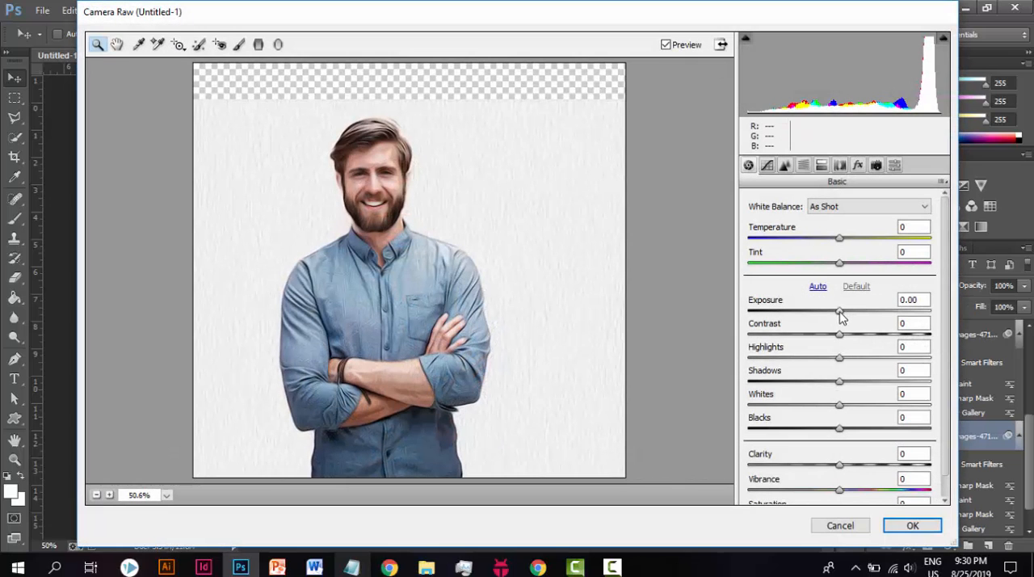
pyautogui.click(842, 358)
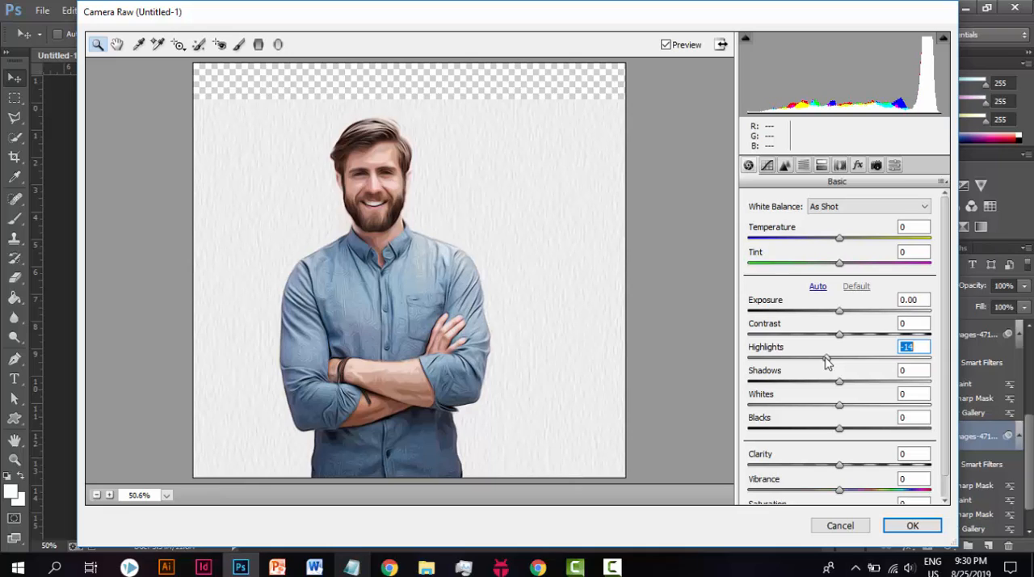
pyautogui.moveTo(828, 360); pyautogui.dragTo(830, 382)
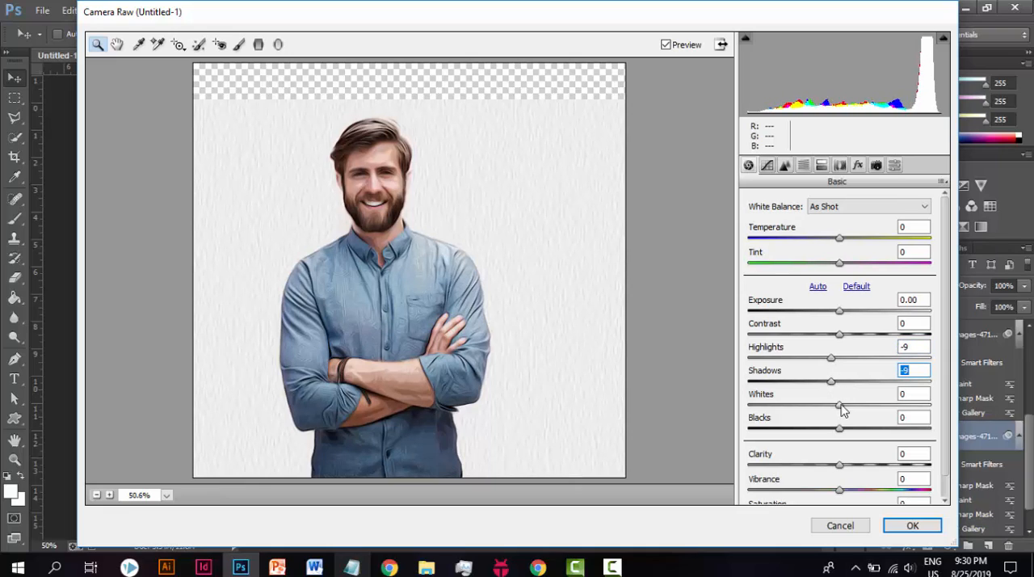
# Step: Set Camera Raw's sharpening amount to 8 and its noise reduction luminance to 13
pyautogui.click(784, 166)
pyautogui.moveTo(749, 226); pyautogui.dragTo(756, 231)
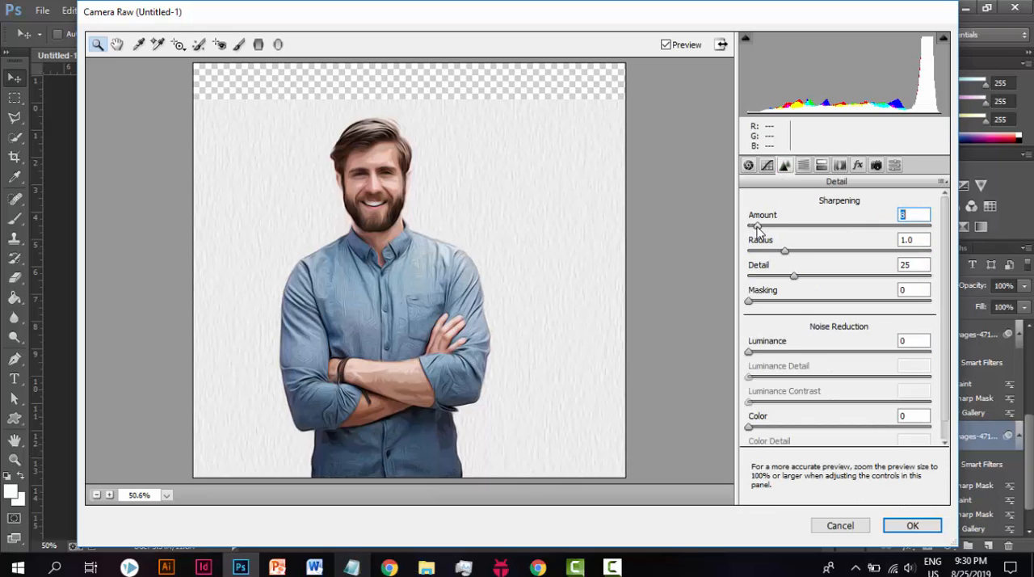
pyautogui.moveTo(750, 352); pyautogui.dragTo(770, 355)
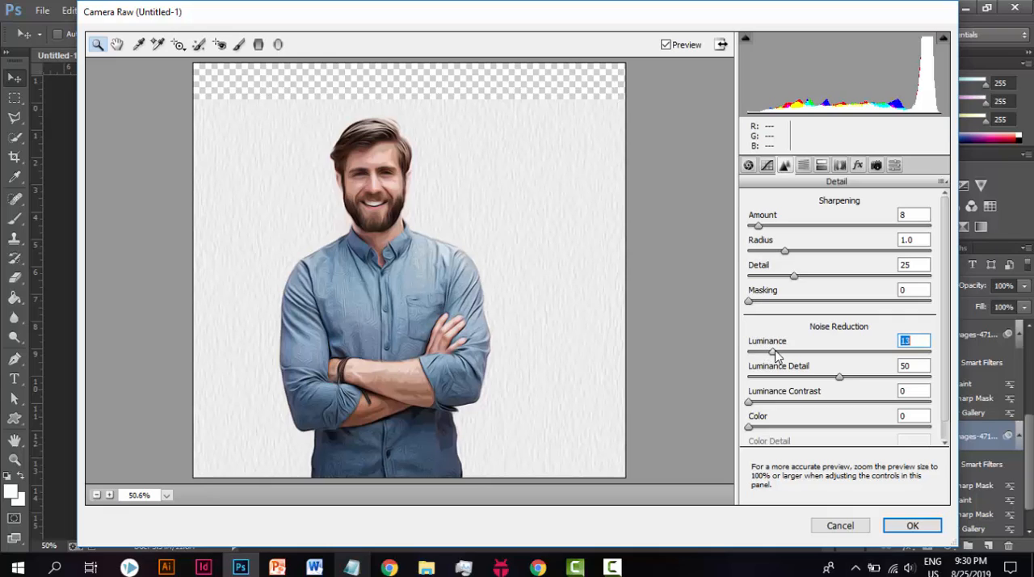
# Step: Set Camera Raw's HSL hues to reds -8, oranges +3, blues +67 and purples -48, and apply the filter
pyautogui.click(819, 167)
pyautogui.click(803, 166)
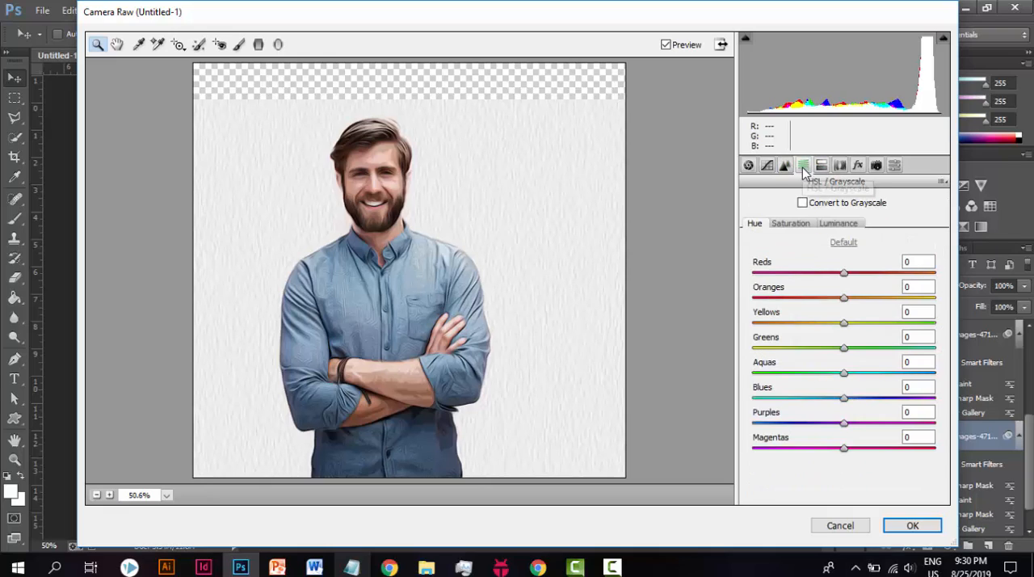
pyautogui.moveTo(845, 277); pyautogui.dragTo(845, 307)
pyautogui.moveTo(845, 400); pyautogui.dragTo(905, 407)
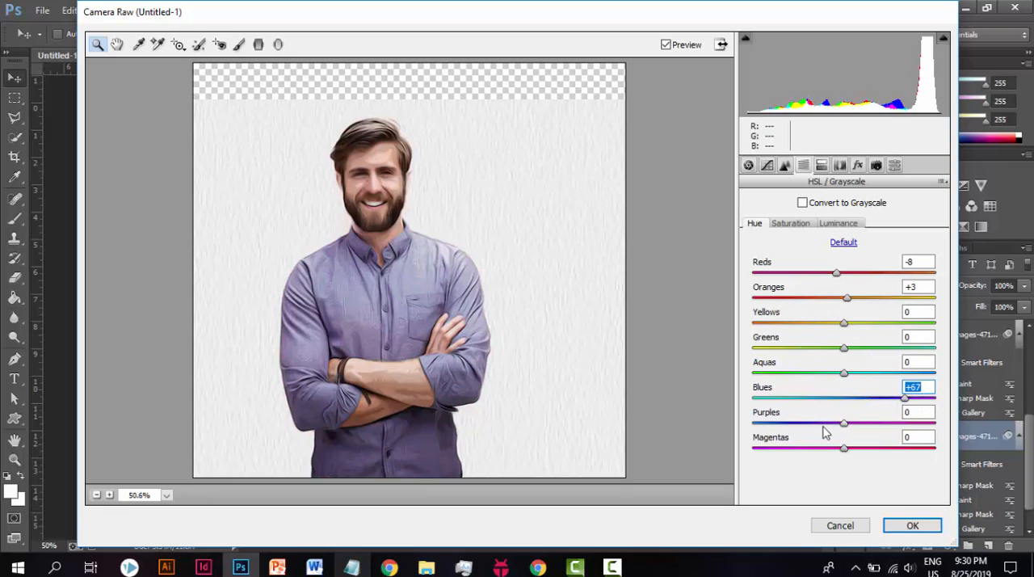
pyautogui.moveTo(841, 427); pyautogui.dragTo(804, 426)
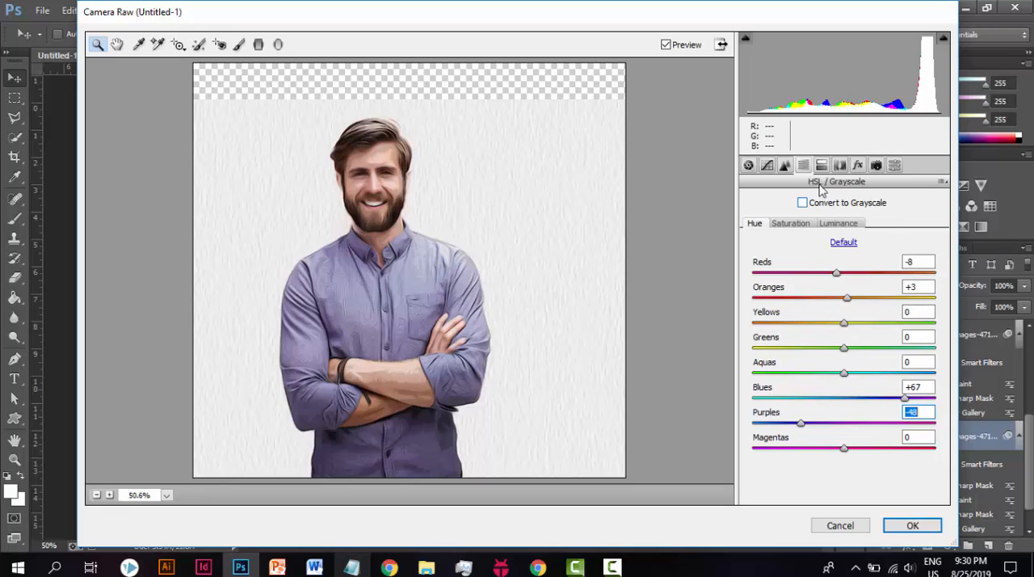
pyautogui.click(839, 165)
pyautogui.click(842, 166)
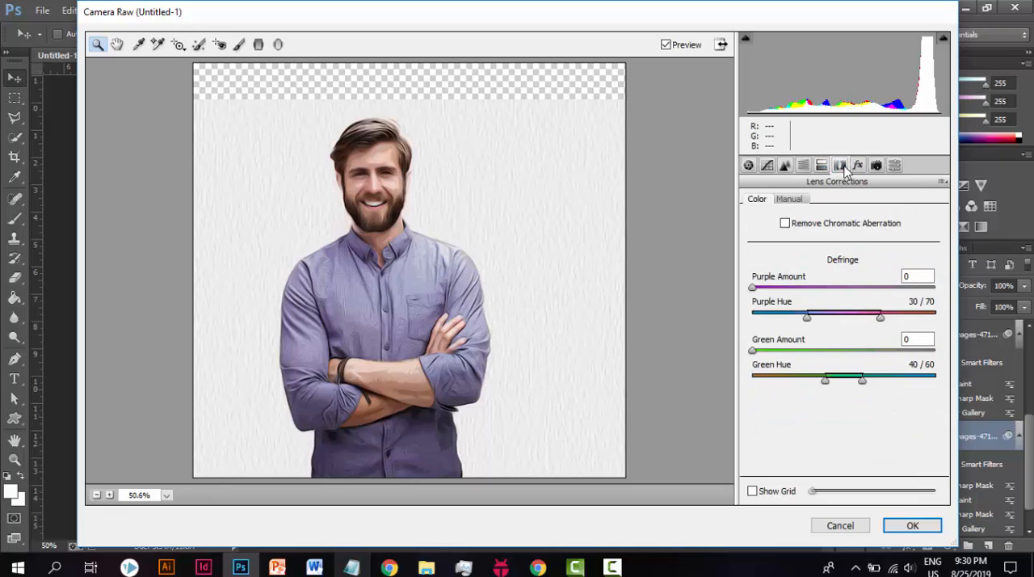
pyautogui.click(912, 526)
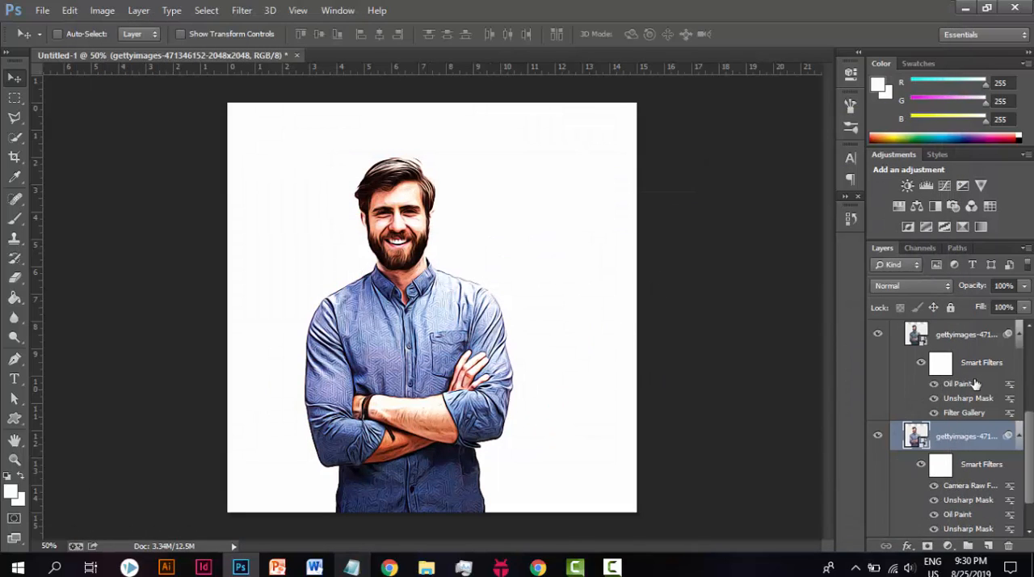
# Step: Compare the canvas with Group 1 hidden and shown, and collapse the group
pyautogui.scroll(5, 969, 380)
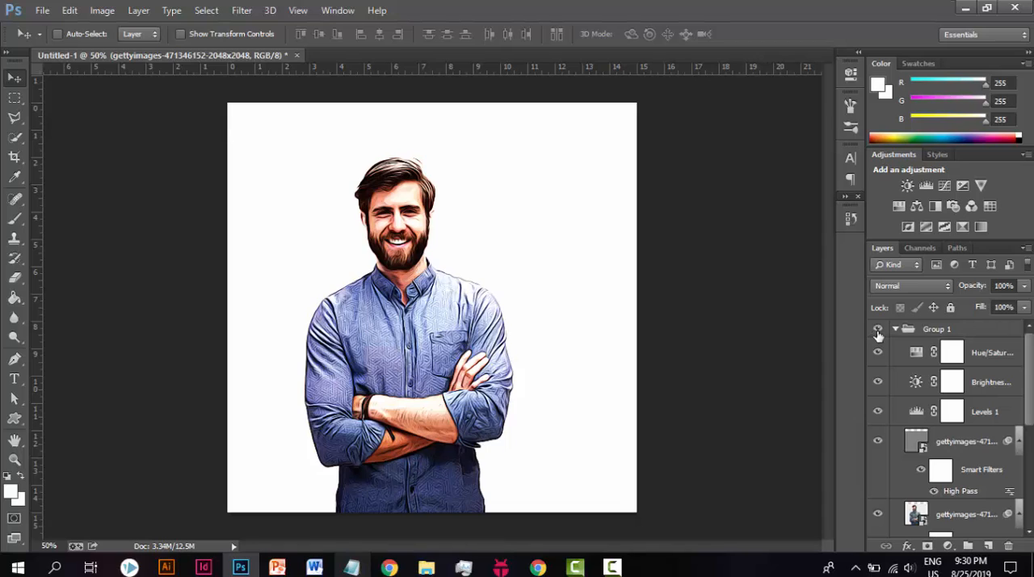
pyautogui.click(878, 331)
pyautogui.click(878, 331)
pyautogui.click(893, 335)
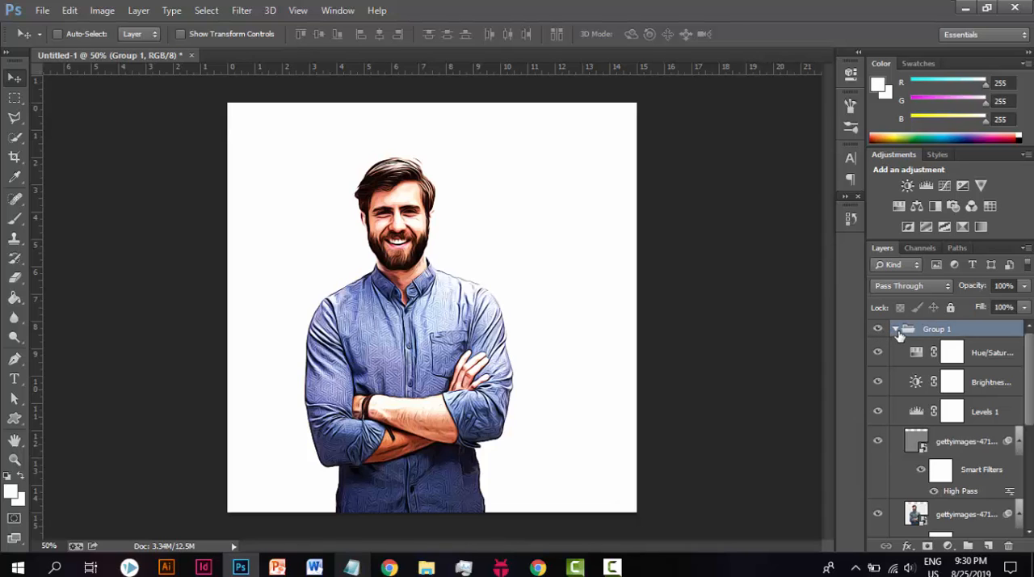
pyautogui.click(895, 331)
pyautogui.click(879, 329)
pyautogui.click(878, 330)
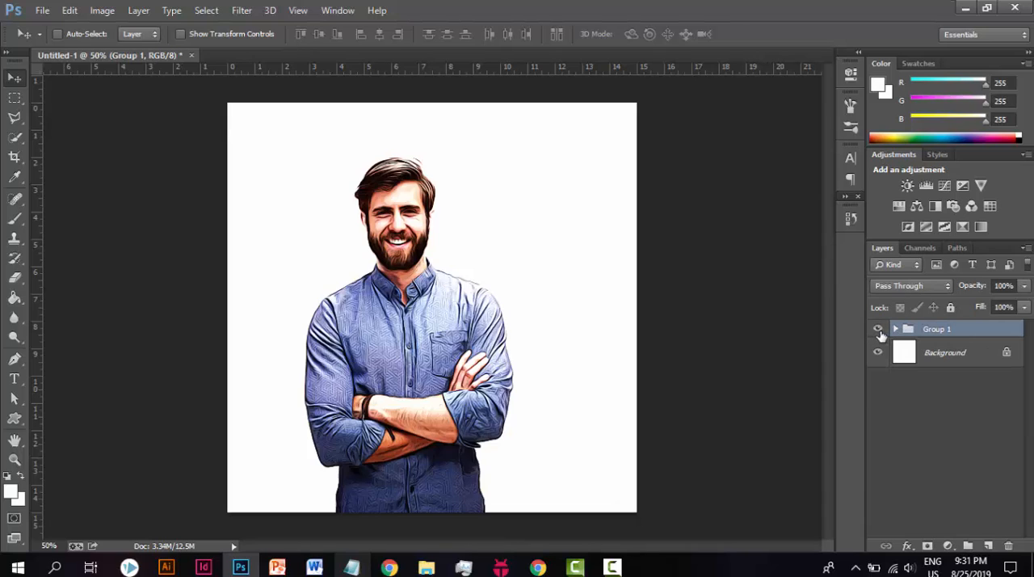
# Step: View the closing line of the Portrait steps notes, and return to Photoshop
pyautogui.click(351, 567)
pyautogui.moveTo(336, 446); pyautogui.dragTo(541, 454)
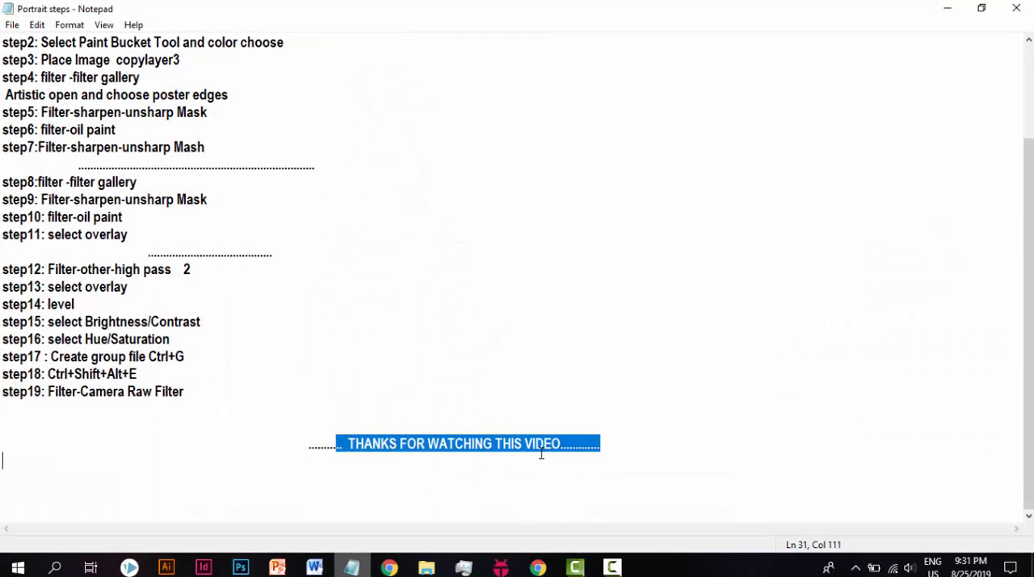
pyautogui.click(568, 453)
pyautogui.click(564, 442)
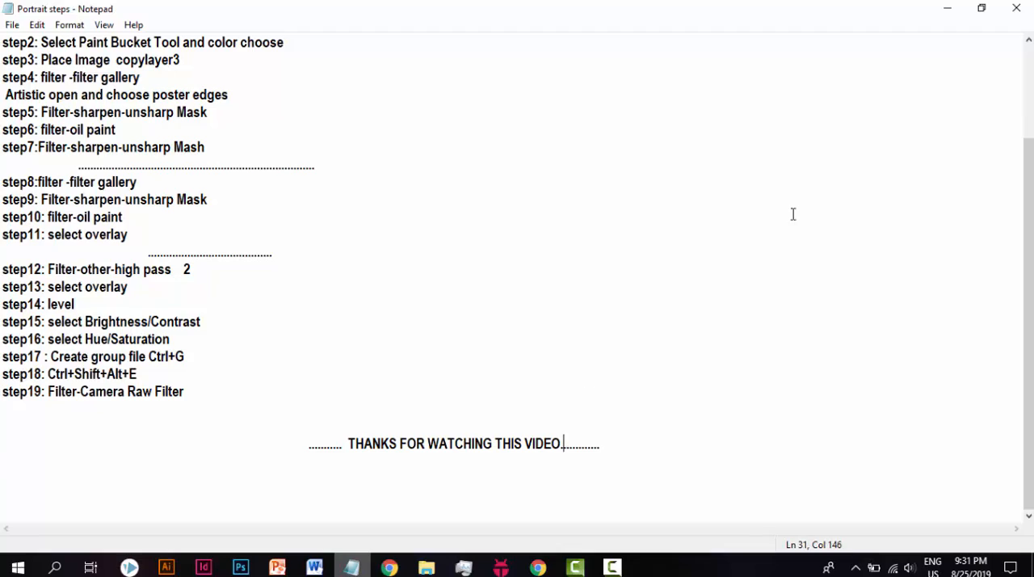
pyautogui.click(949, 8)
pyautogui.click(613, 567)
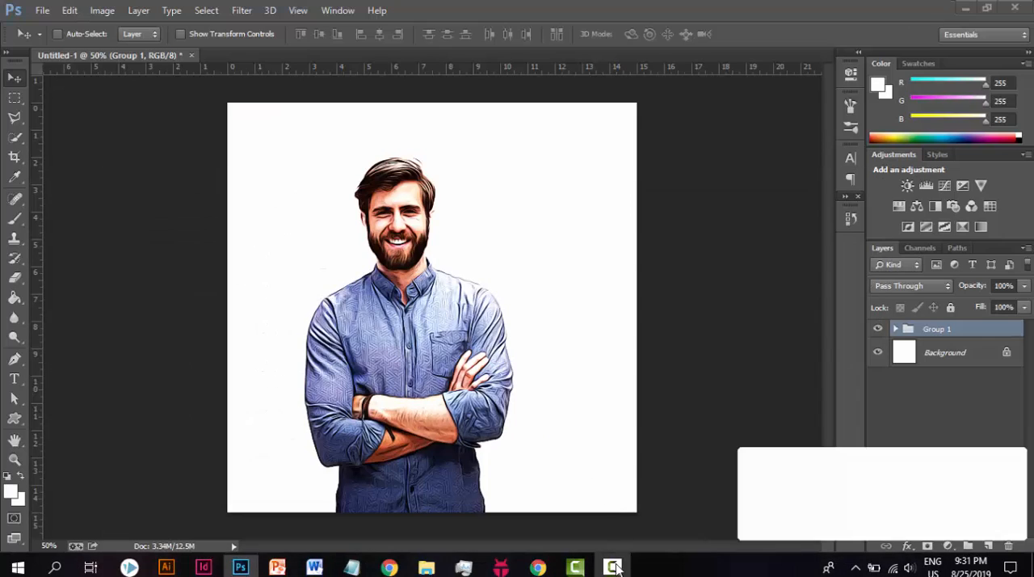